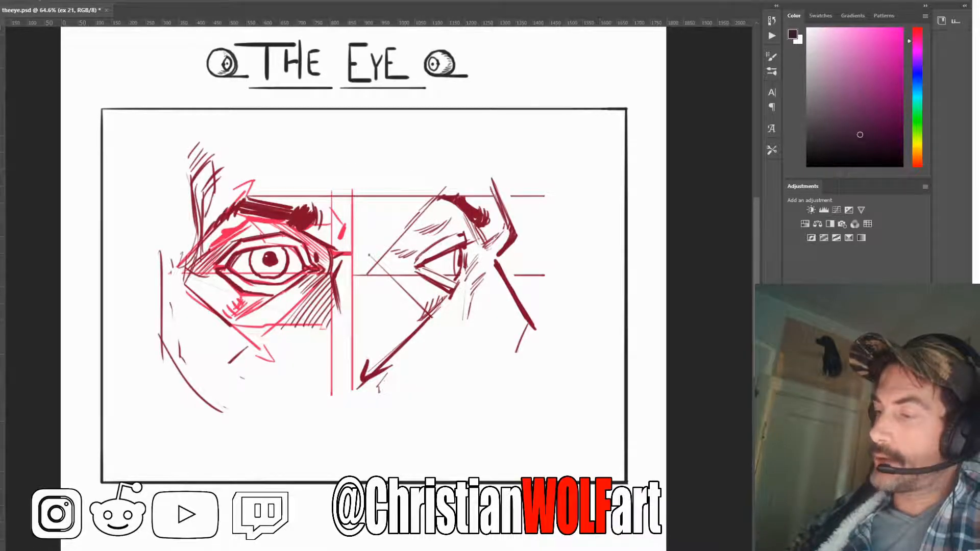
Fade the eye sketch to 50% opacity and trace the underside of the front-view eyebrow down to the nose bridge in blue
{"action": "key", "text": "5"}
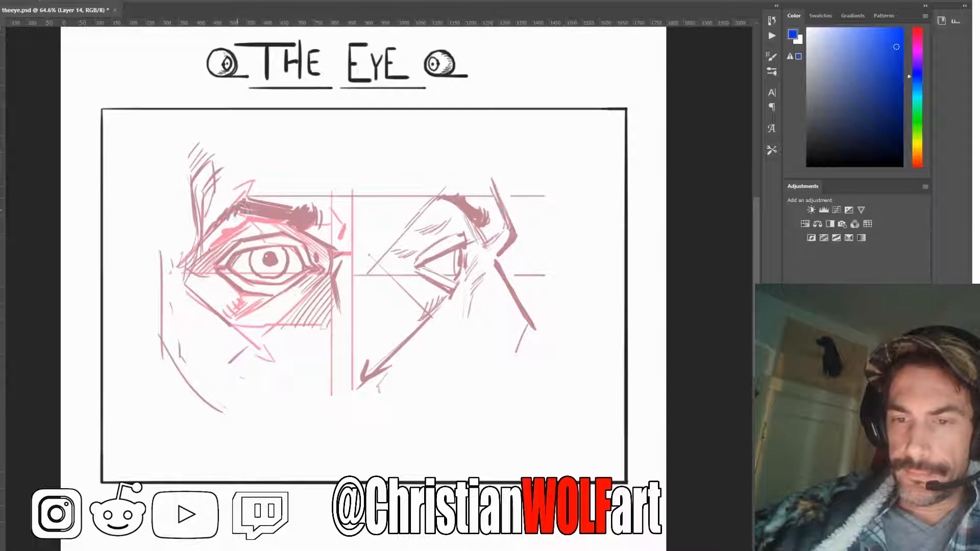
{"action": "mouse_move", "coordinate": [236, 212]}
{"action": "left_mouse_down"}
{"action": "mouse_move", "coordinate": [291, 229]}
{"action": "mouse_move", "coordinate": [284, 225]}
{"action": "left_mouse_up"}
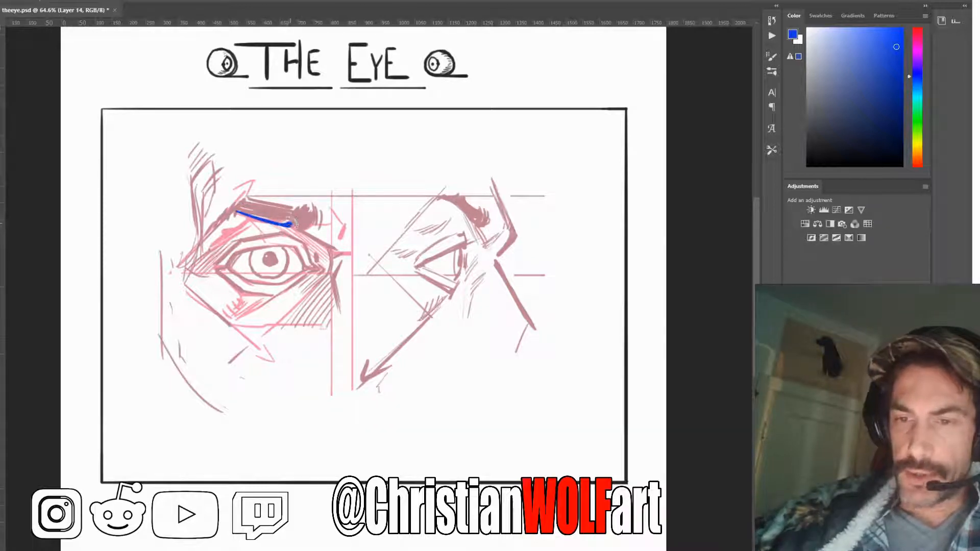
{"action": "mouse_move", "coordinate": [291, 226]}
{"action": "left_mouse_down"}
{"action": "mouse_move", "coordinate": [334, 250]}
{"action": "mouse_move", "coordinate": [325, 244]}
{"action": "left_mouse_up"}
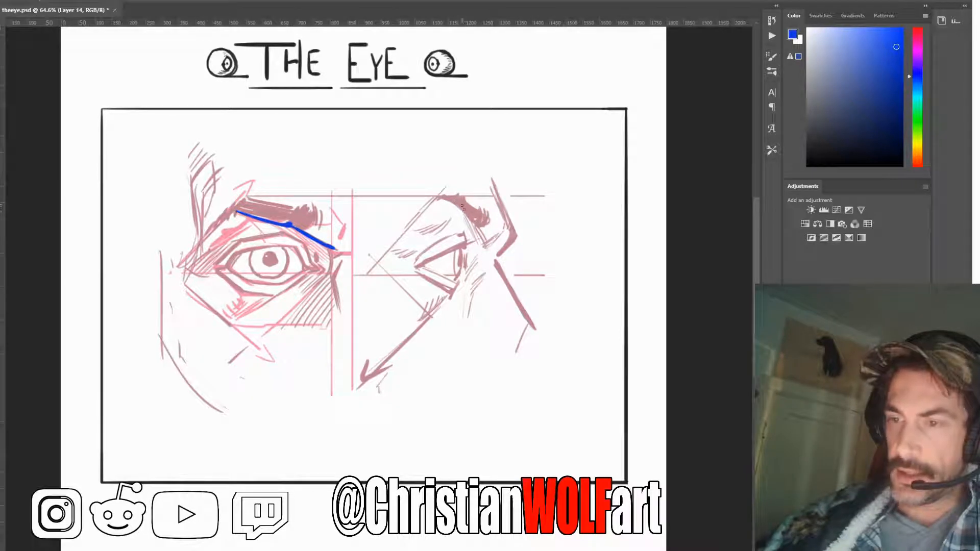
Trace the underside of the side-view eyebrow in blue, from its outer peak down to the nose bridge
{"action": "left_click_drag", "start_coordinate": [458, 203], "coordinate": [479, 226]}
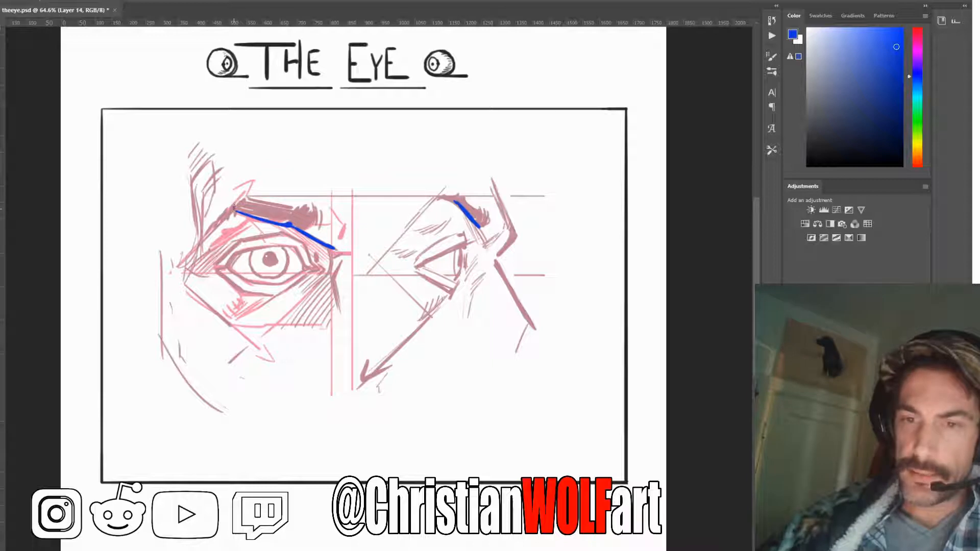
{"action": "left_click_drag", "start_coordinate": [453, 200], "coordinate": [453, 191]}
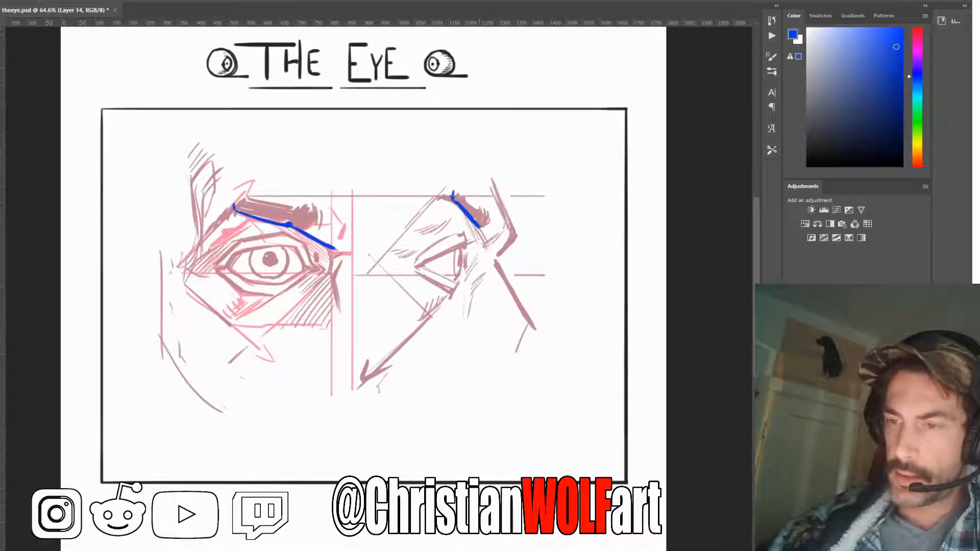
{"action": "mouse_move", "coordinate": [481, 227]}
{"action": "left_mouse_down"}
{"action": "mouse_move", "coordinate": [490, 248]}
{"action": "mouse_move", "coordinate": [475, 226]}
{"action": "left_mouse_up"}
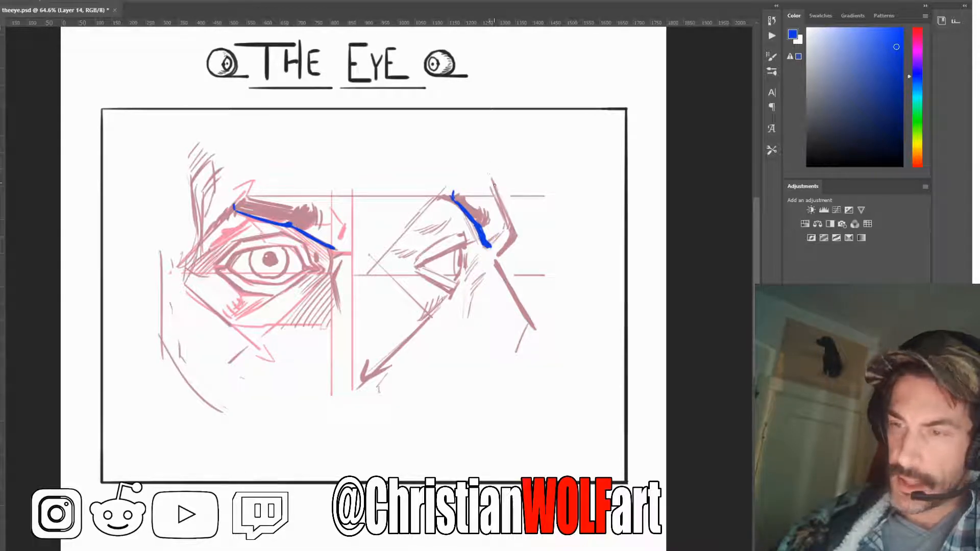
Trace the side-view brow profile into the nose bridge in blue, adding a horizontal guide at the bridge and vertical depth guides beside the eye
{"action": "left_click_drag", "start_coordinate": [488, 168], "coordinate": [517, 232]}
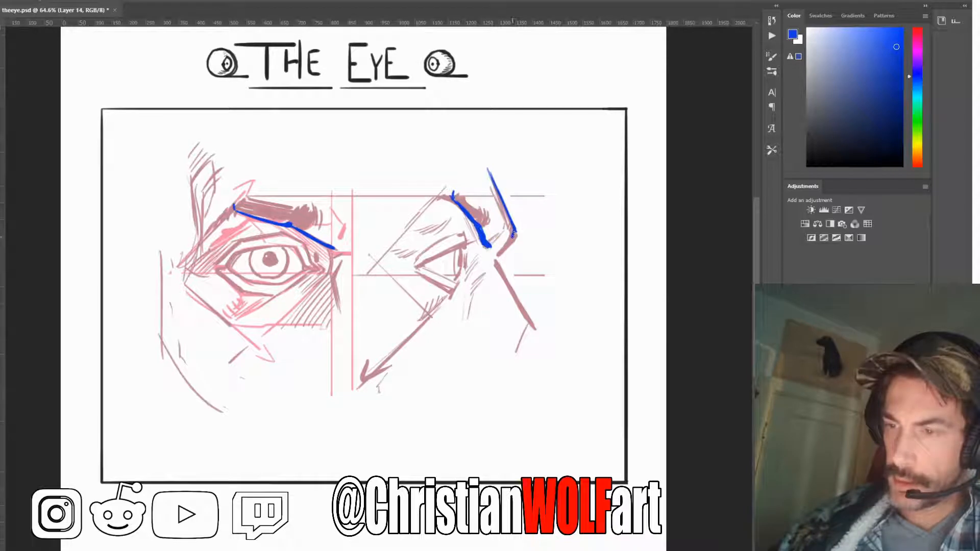
{"action": "mouse_move", "coordinate": [513, 233]}
{"action": "left_mouse_down"}
{"action": "mouse_move", "coordinate": [497, 255]}
{"action": "mouse_move", "coordinate": [513, 241]}
{"action": "mouse_move", "coordinate": [508, 251]}
{"action": "mouse_move", "coordinate": [489, 253]}
{"action": "mouse_move", "coordinate": [497, 254]}
{"action": "left_mouse_up"}
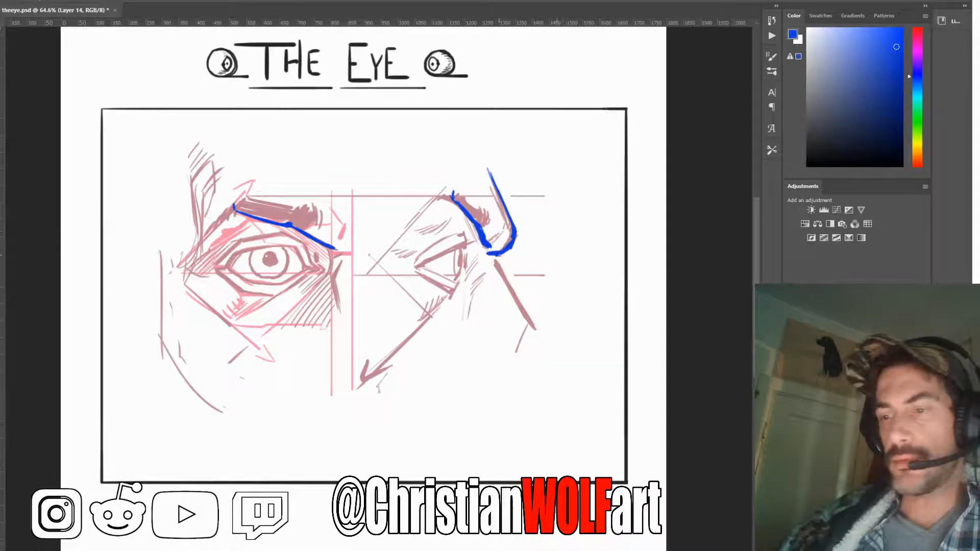
{"action": "left_click", "coordinate": [577, 252], "text": "shift"}
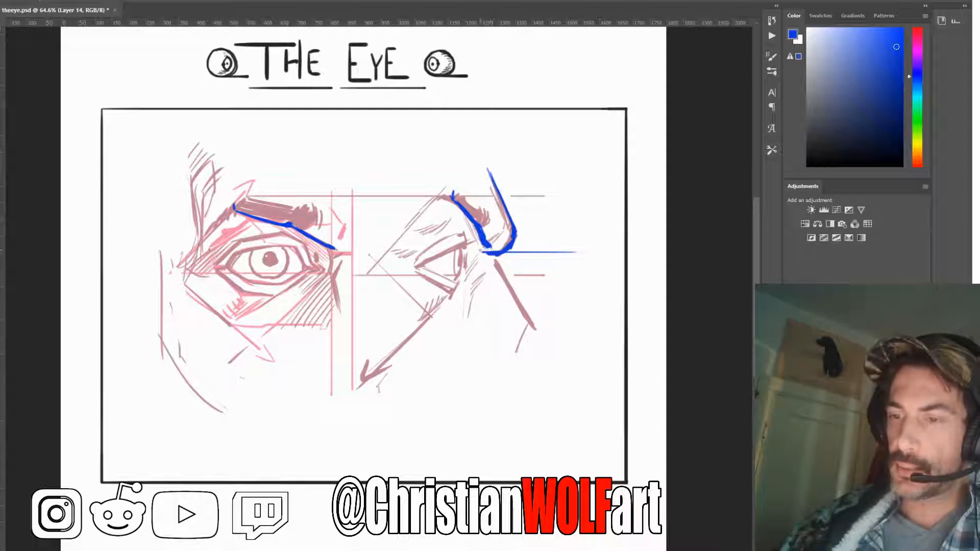
{"action": "left_click_drag", "start_coordinate": [483, 248], "coordinate": [481, 261]}
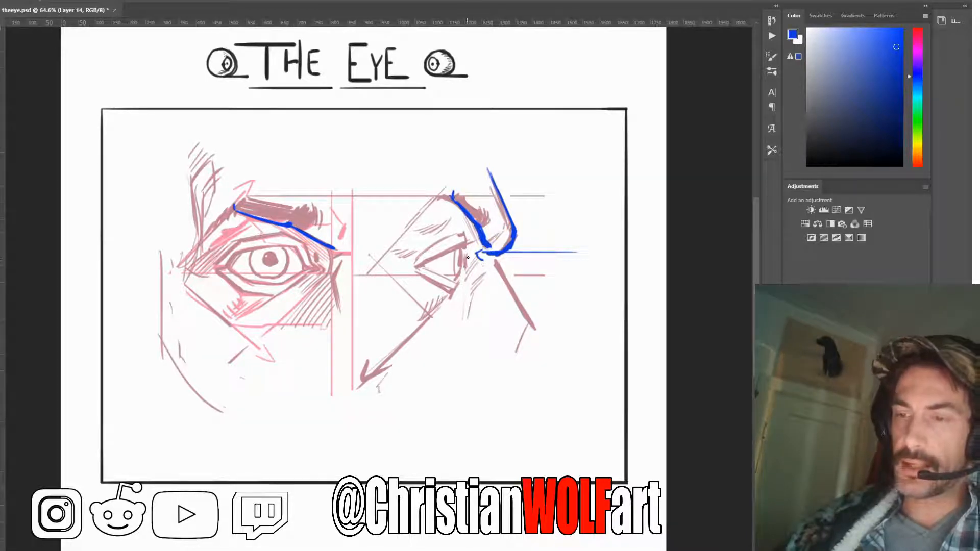
{"action": "left_click_drag", "start_coordinate": [462, 258], "coordinate": [462, 310]}
{"action": "left_click_drag", "start_coordinate": [494, 260], "coordinate": [494, 322]}
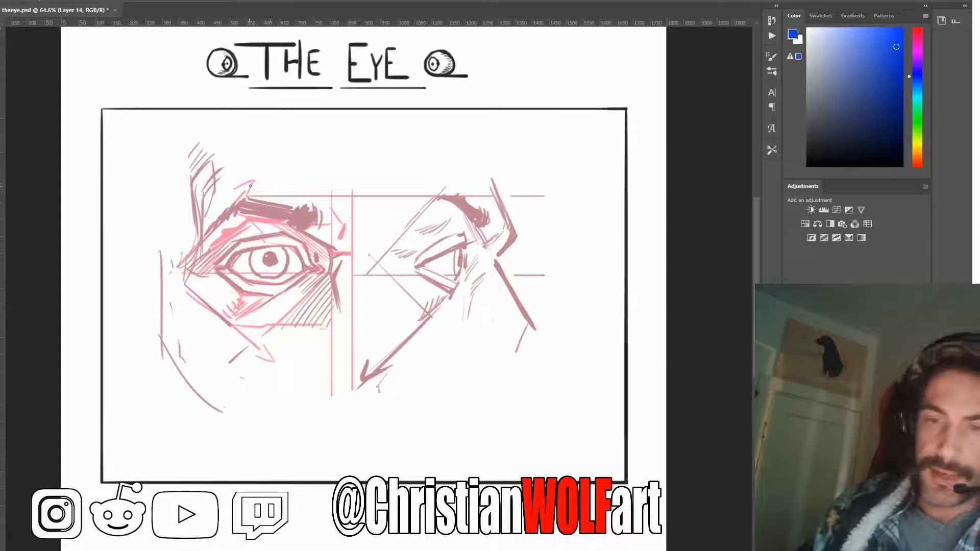
Draw blue zigzag arrows along the outer contour of the front-view eye socket and cheekbone, with thin lines extending the upper and lower angles
{"action": "mouse_move", "coordinate": [254, 183]}
{"action": "left_mouse_down"}
{"action": "mouse_move", "coordinate": [180, 262]}
{"action": "mouse_move", "coordinate": [264, 173]}
{"action": "mouse_move", "coordinate": [246, 203]}
{"action": "left_mouse_up"}
{"action": "mouse_move", "coordinate": [179, 263]}
{"action": "left_mouse_down"}
{"action": "mouse_move", "coordinate": [213, 320]}
{"action": "mouse_move", "coordinate": [198, 314]}
{"action": "mouse_move", "coordinate": [159, 359]}
{"action": "left_mouse_up"}
{"action": "key", "text": "ctrl+z"}
{"action": "left_click_drag", "start_coordinate": [214, 322], "coordinate": [161, 360]}
{"action": "left_click_drag", "start_coordinate": [271, 292], "coordinate": [148, 381]}
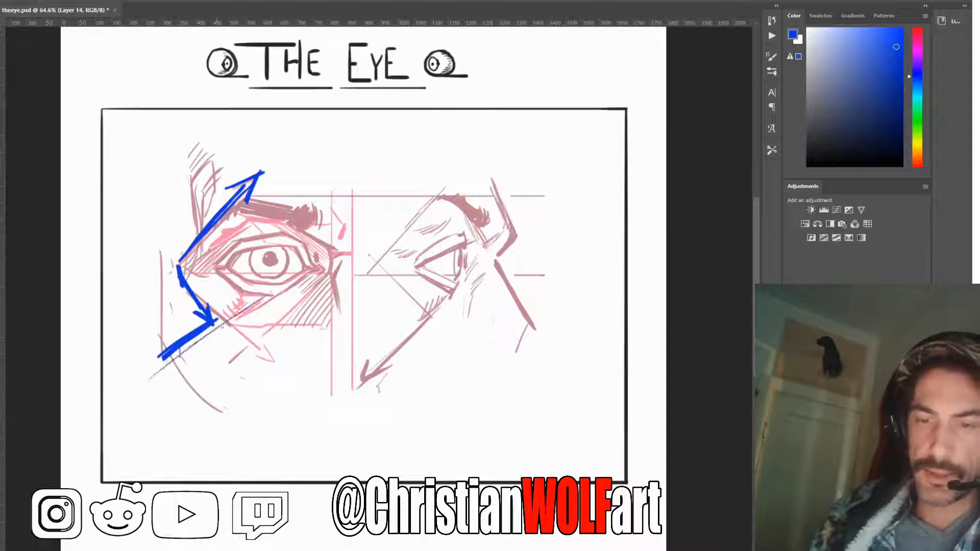
{"action": "left_click_drag", "start_coordinate": [288, 144], "coordinate": [147, 284]}
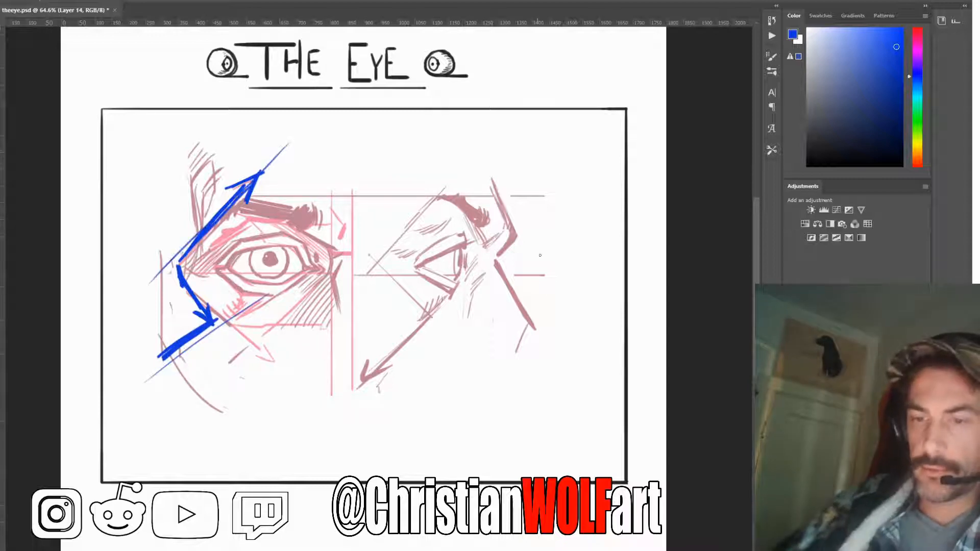
Draw the matching blue zigzag along the side-view eye socket, ending in an arrowhead down the cheek
{"action": "mouse_move", "coordinate": [452, 174]}
{"action": "left_mouse_down"}
{"action": "mouse_move", "coordinate": [377, 268]}
{"action": "mouse_move", "coordinate": [419, 310]}
{"action": "left_mouse_up"}
{"action": "mouse_move", "coordinate": [381, 268]}
{"action": "left_mouse_down"}
{"action": "mouse_move", "coordinate": [418, 310]}
{"action": "mouse_move", "coordinate": [402, 288]}
{"action": "mouse_move", "coordinate": [414, 307]}
{"action": "mouse_move", "coordinate": [367, 372]}
{"action": "left_mouse_up"}
{"action": "mouse_move", "coordinate": [416, 310]}
{"action": "left_mouse_down"}
{"action": "mouse_move", "coordinate": [364, 371]}
{"action": "mouse_move", "coordinate": [393, 352]}
{"action": "mouse_move", "coordinate": [365, 371]}
{"action": "left_mouse_up"}
{"action": "left_click_drag", "start_coordinate": [364, 372], "coordinate": [389, 353]}
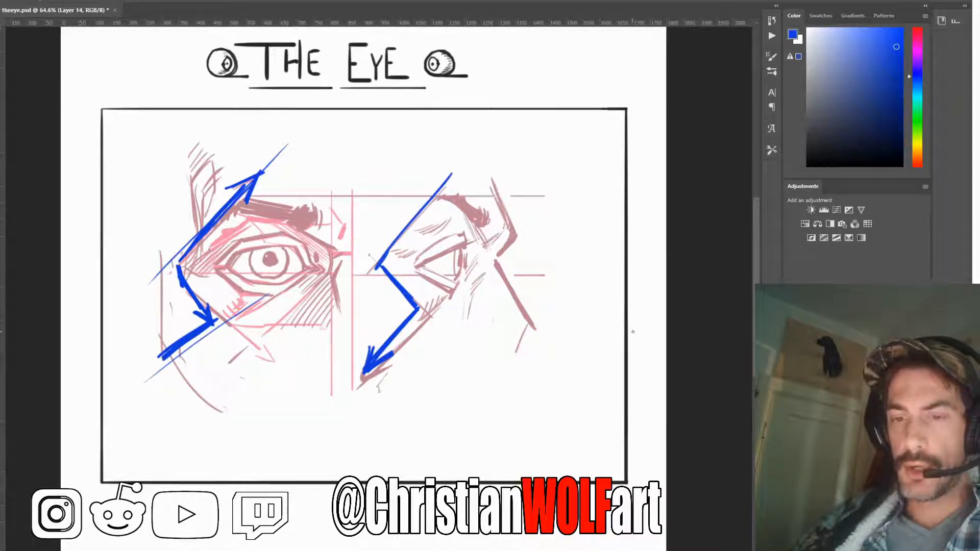
Undo the lower side-view zigzag strokes and erase the remaining blue lines from both eye views
{"action": "key", "text": "ctrl+z"}
{"action": "key", "text": "ctrl+z"}
{"action": "key", "text": "ctrl+z"}
{"action": "key", "text": "ctrl+z"}
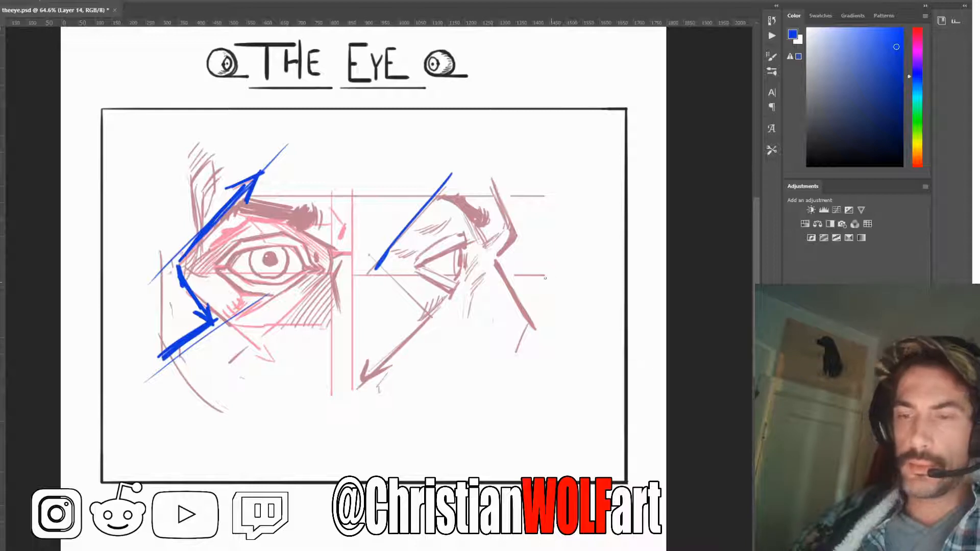
{"action": "key", "text": "e"}
{"action": "left_click_drag", "start_coordinate": [459, 170], "coordinate": [379, 276]}
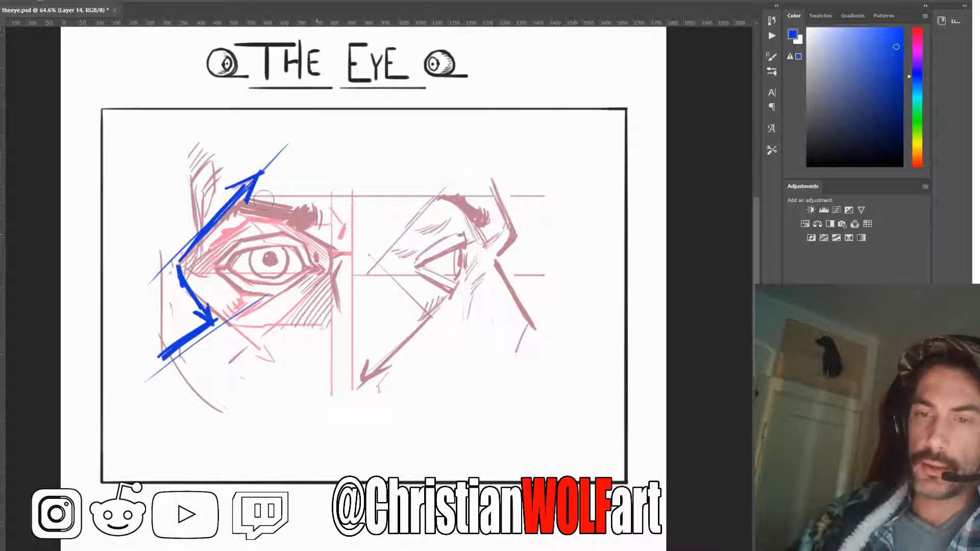
{"action": "mouse_move", "coordinate": [280, 148]}
{"action": "left_mouse_down"}
{"action": "mouse_move", "coordinate": [224, 224]}
{"action": "mouse_move", "coordinate": [246, 175]}
{"action": "mouse_move", "coordinate": [196, 234]}
{"action": "mouse_move", "coordinate": [165, 320]}
{"action": "mouse_move", "coordinate": [178, 346]}
{"action": "mouse_move", "coordinate": [170, 367]}
{"action": "left_mouse_up"}
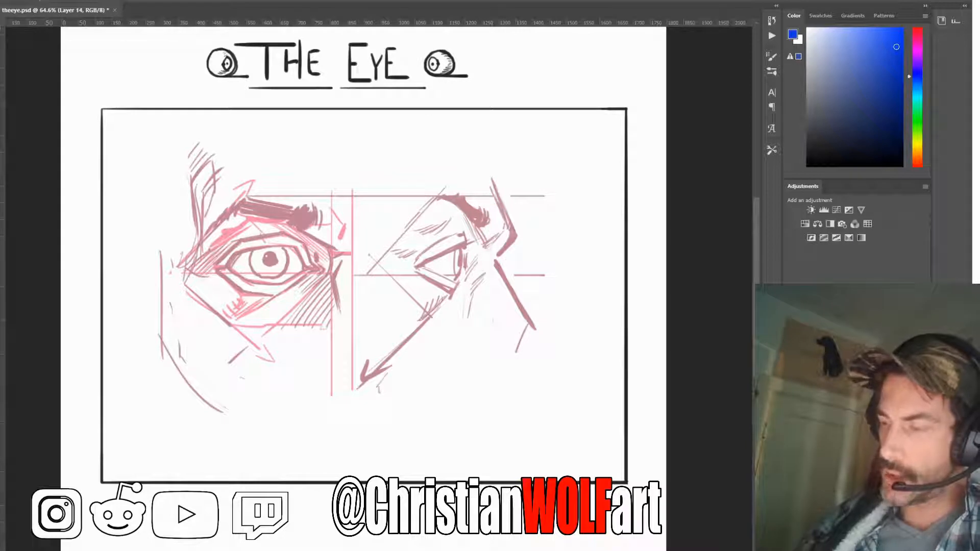
Replace the eye close-ups with the three head studies and hide the coloured construction overlay
{"action": "key", "text": "Delete"}
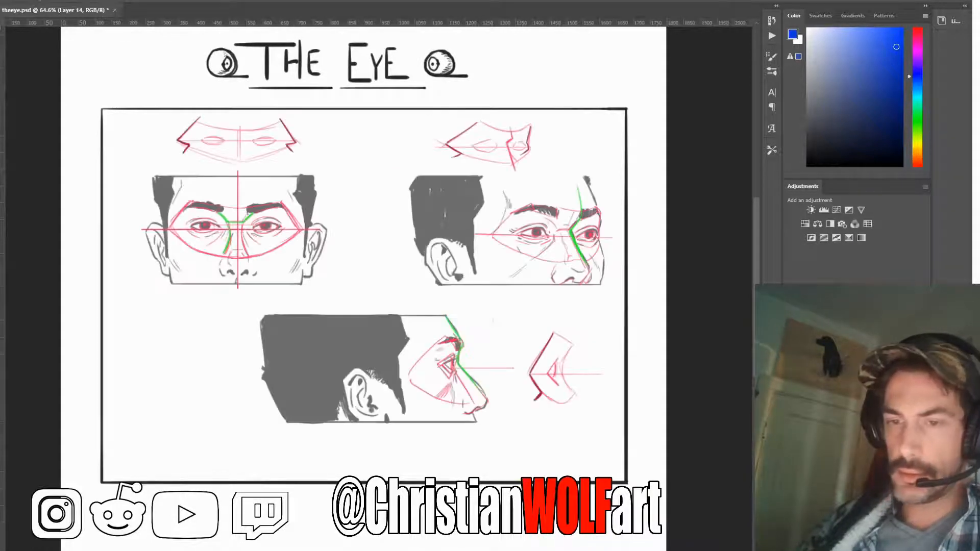
{"action": "left_click", "coordinate": [858, 408]}
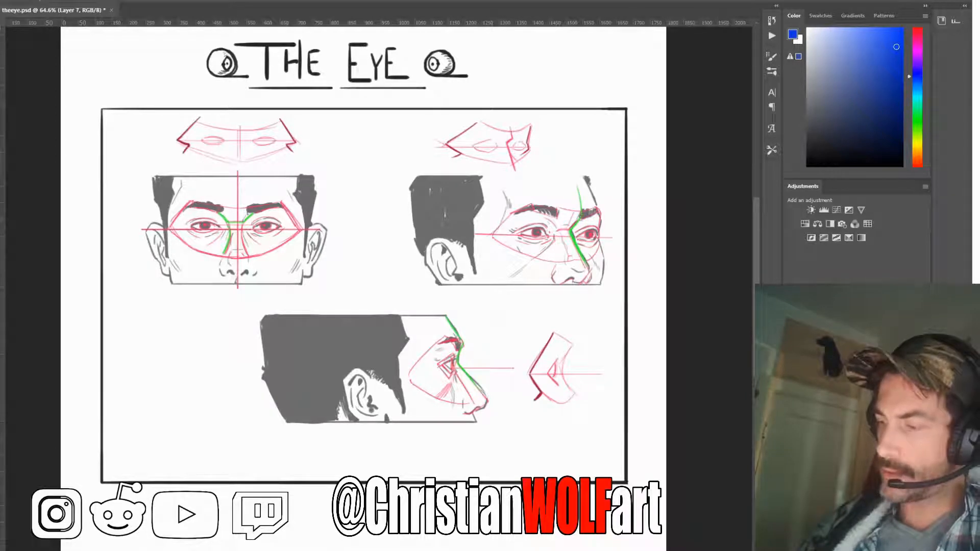
{"action": "left_click", "coordinate": [791, 409]}
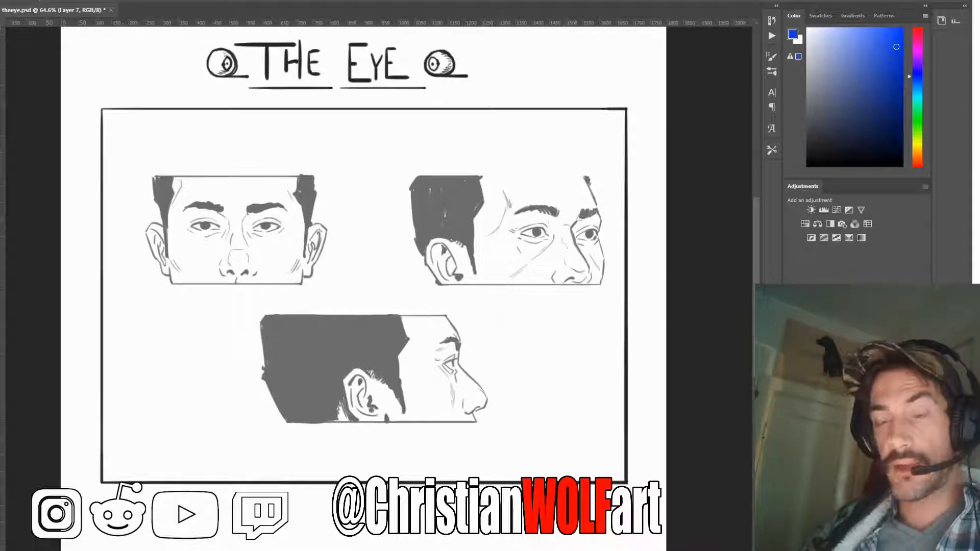
On Layer 10, draw a straight dark line across the top of the three-quarter head, and show the coloured construction overlay on Layer 7 again
{"action": "left_click", "coordinate": [882, 544]}
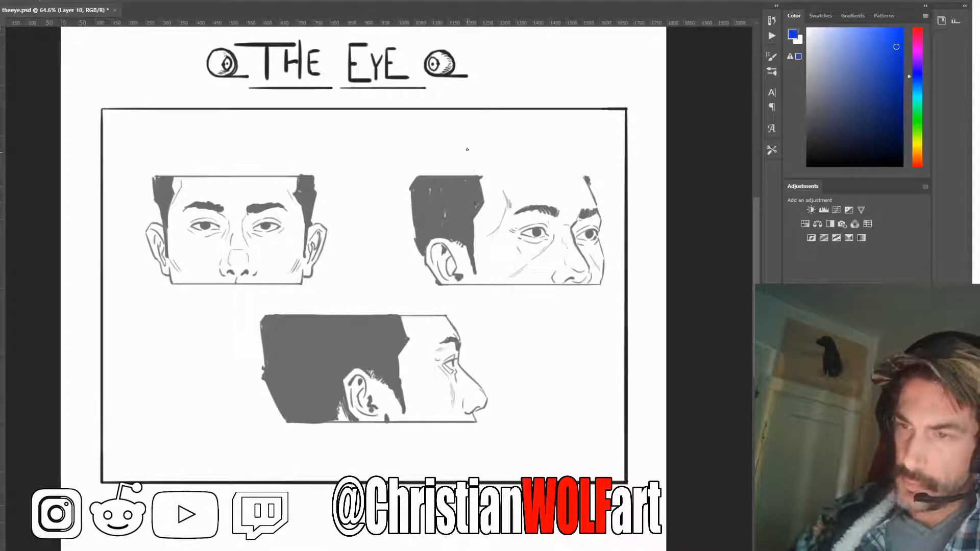
{"action": "left_click", "coordinate": [451, 81], "text": "alt"}
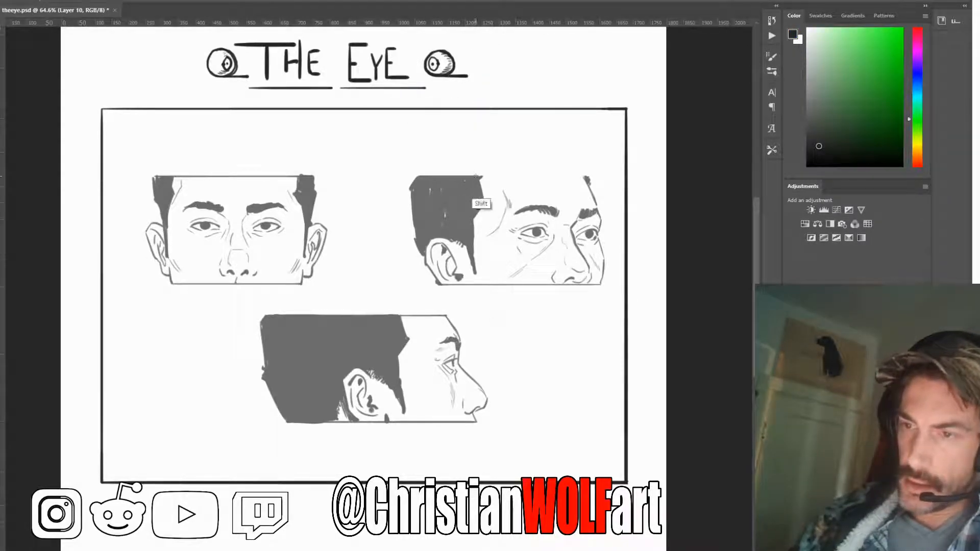
{"action": "left_click_drag", "start_coordinate": [475, 176], "coordinate": [583, 176]}
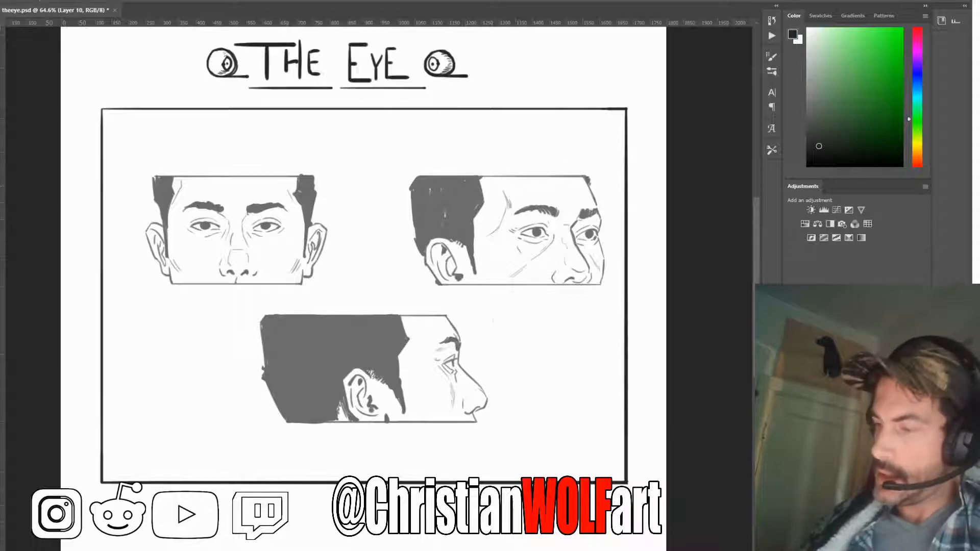
{"action": "key", "text": "ctrl+e"}
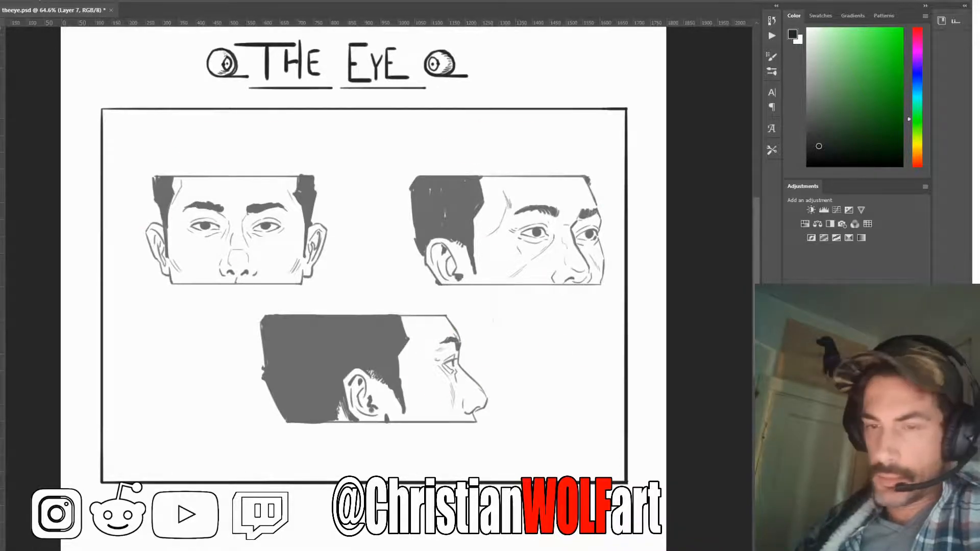
{"action": "key", "text": "ctrl+comma"}
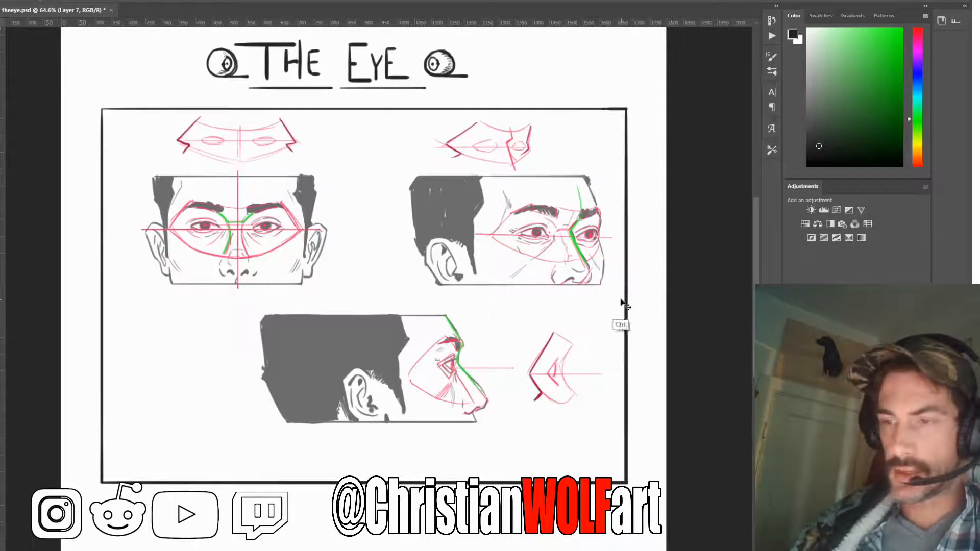
Choose a bright green brush colour and add a new layer for marking up the front-view head
{"action": "key", "text": "ctrl+plus"}
{"action": "key", "text": "ctrl+plus"}
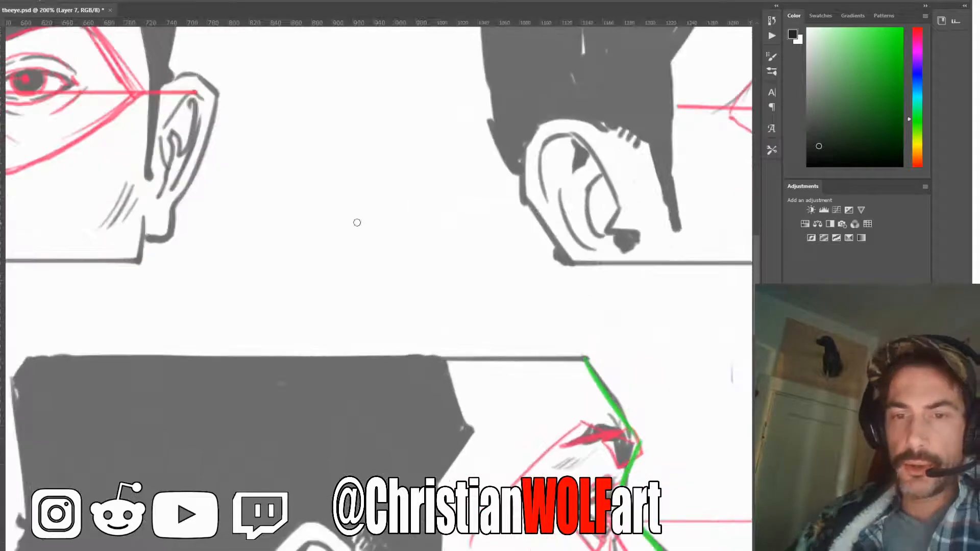
{"action": "left_click_drag", "start_coordinate": [307, 172], "coordinate": [760, 469]}
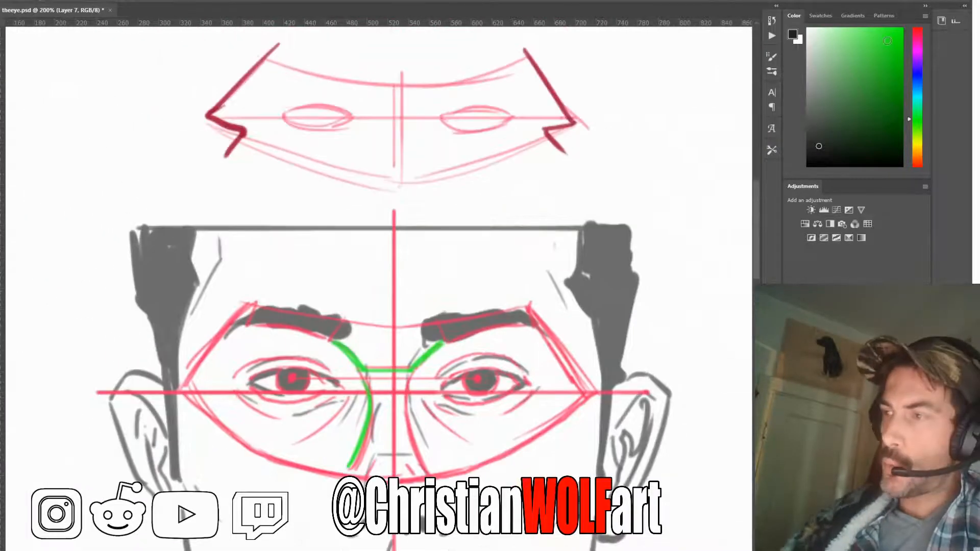
{"action": "left_click", "coordinate": [890, 35]}
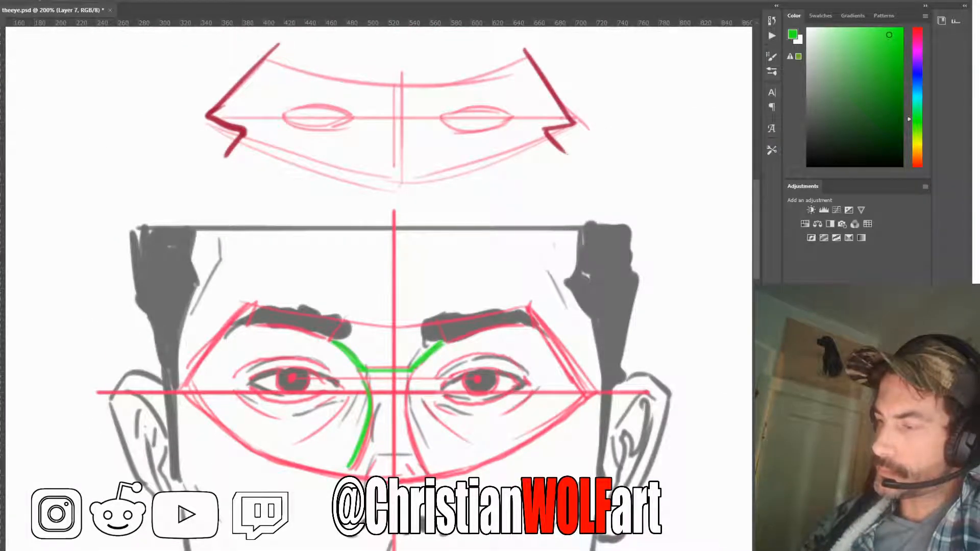
{"action": "key", "text": "ctrl+shift+alt+n"}
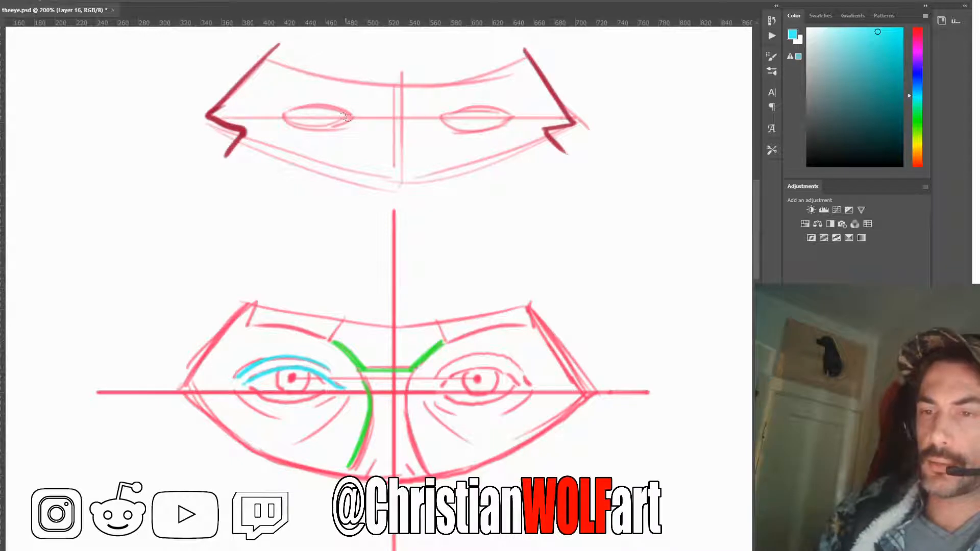
Trace the upper eyelid of the left eye in the mask diagram above the front-view head with connected cyan strokes
{"action": "left_click_drag", "start_coordinate": [333, 94], "coordinate": [352, 119]}
{"action": "key", "text": "ctrl+z"}
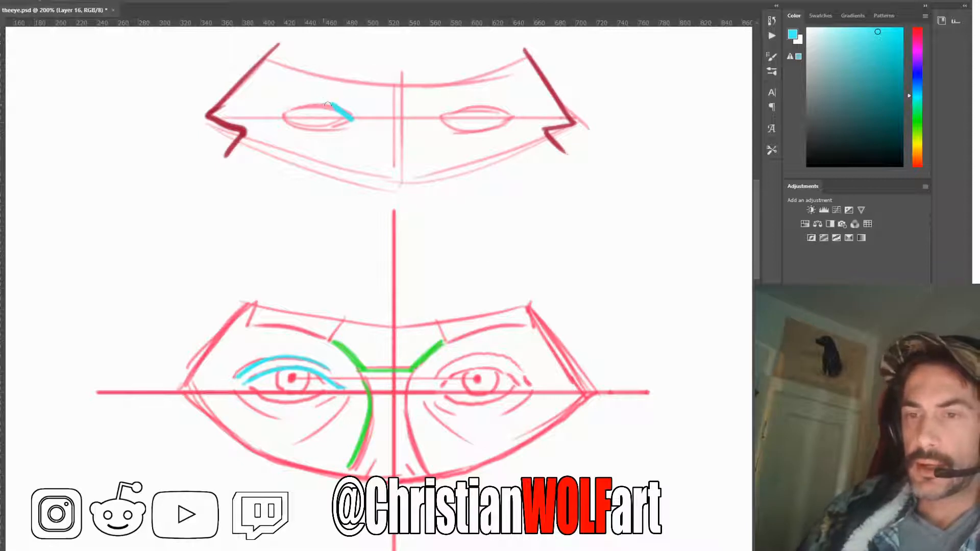
{"action": "left_click_drag", "start_coordinate": [333, 104], "coordinate": [310, 103]}
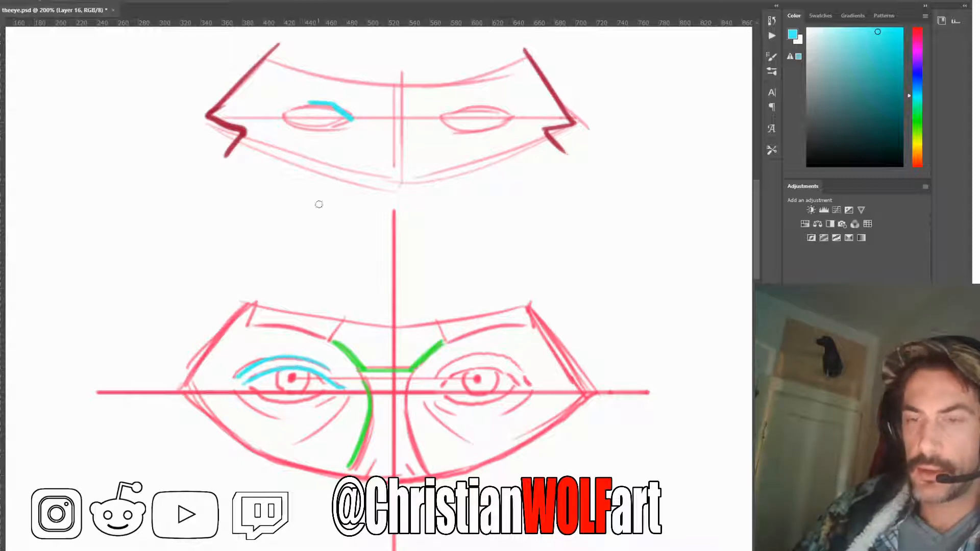
{"action": "left_click_drag", "start_coordinate": [309, 102], "coordinate": [284, 111]}
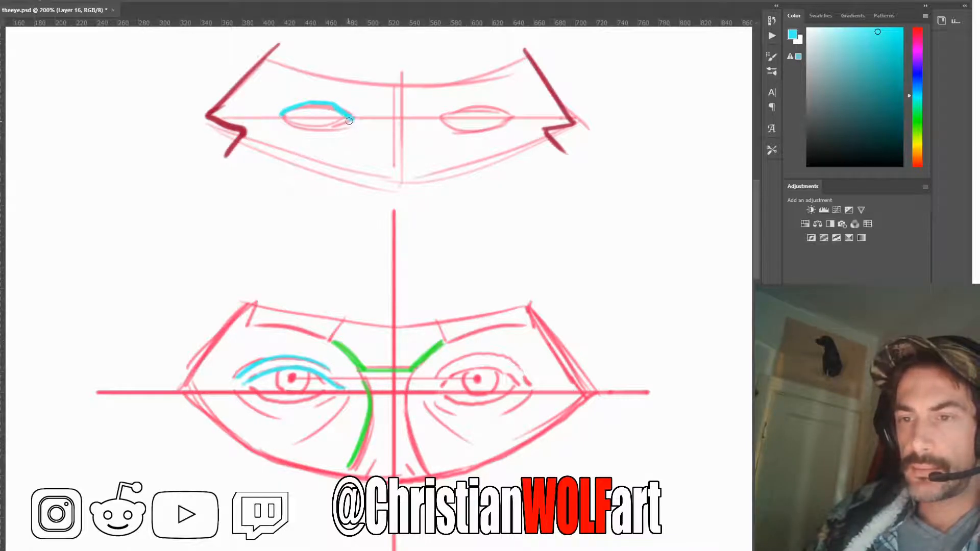
Extend the cyan upper eyelid line slightly past the inner corner of the left eye in both the mask diagram and the face below
{"action": "left_click_drag", "start_coordinate": [354, 121], "coordinate": [356, 122]}
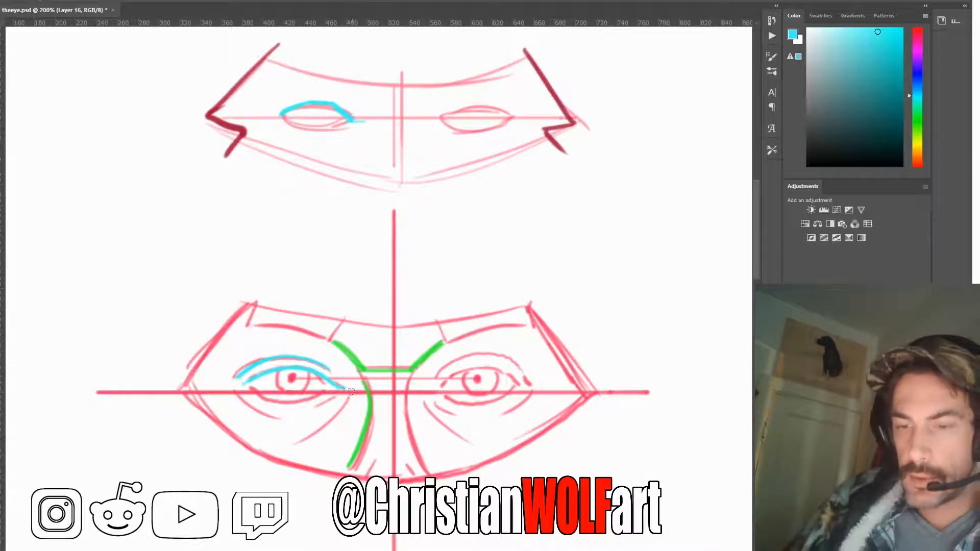
{"action": "left_click_drag", "start_coordinate": [342, 389], "coordinate": [350, 390]}
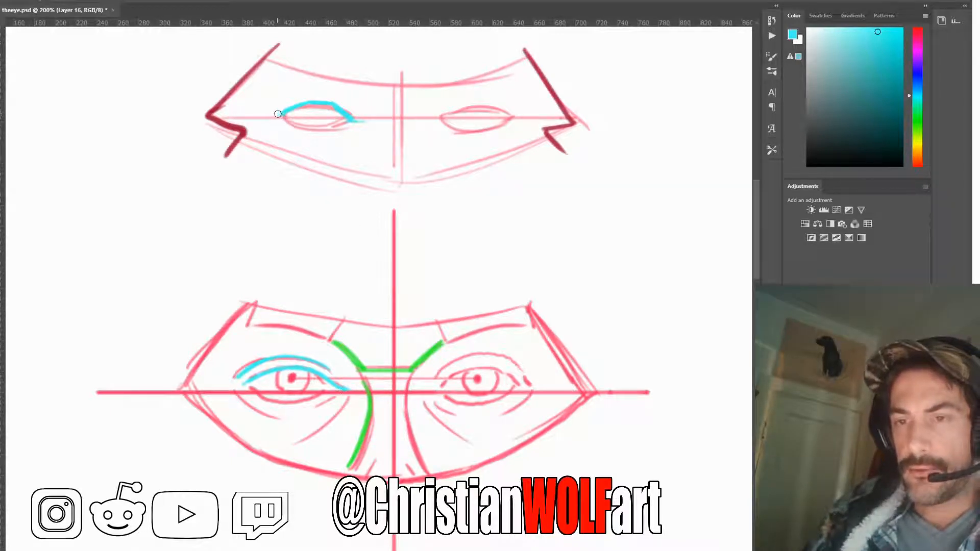
{"action": "key", "text": "shift"}
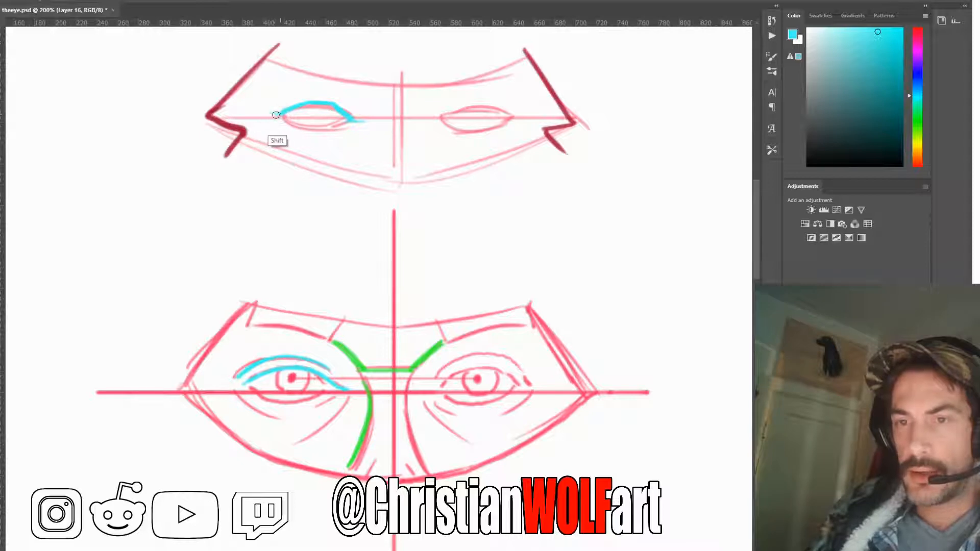
Extend the left eye's outer corner in the mask diagram with a short cyan stroke and trace its lower eyelid in cyan
{"action": "left_click_drag", "start_coordinate": [275, 116], "coordinate": [286, 110]}
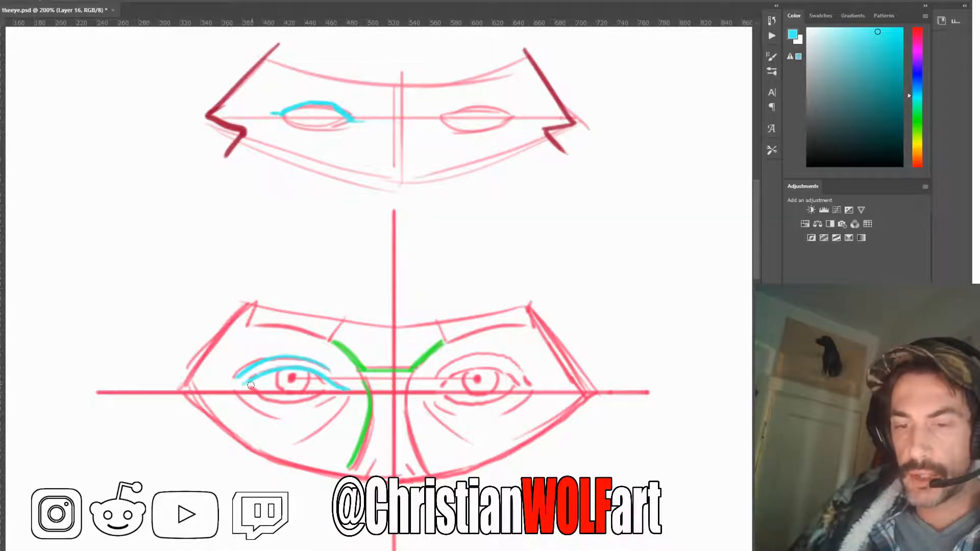
{"action": "left_click_drag", "start_coordinate": [228, 387], "coordinate": [391, 387]}
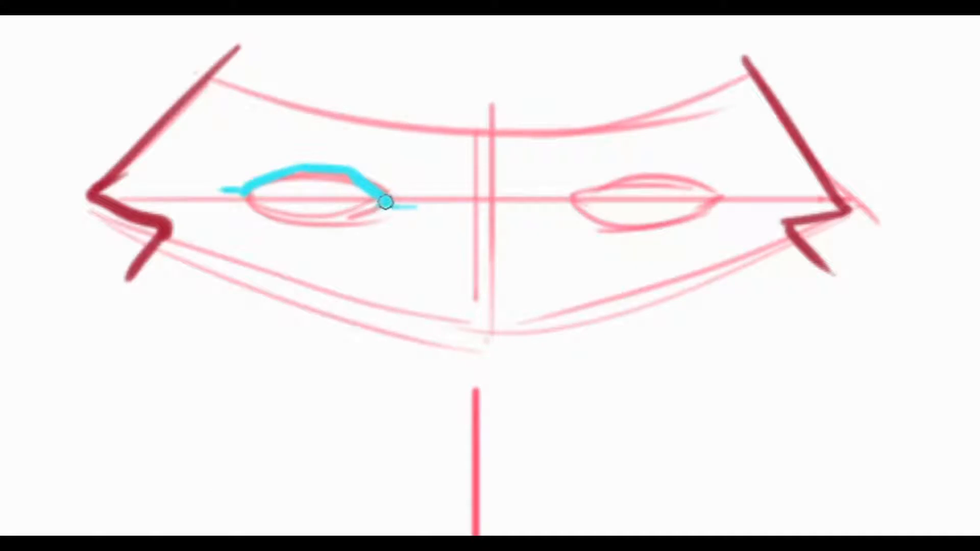
{"action": "mouse_move", "coordinate": [385, 202]}
{"action": "left_mouse_down"}
{"action": "mouse_move", "coordinate": [312, 224]}
{"action": "mouse_move", "coordinate": [247, 198]}
{"action": "left_mouse_up"}
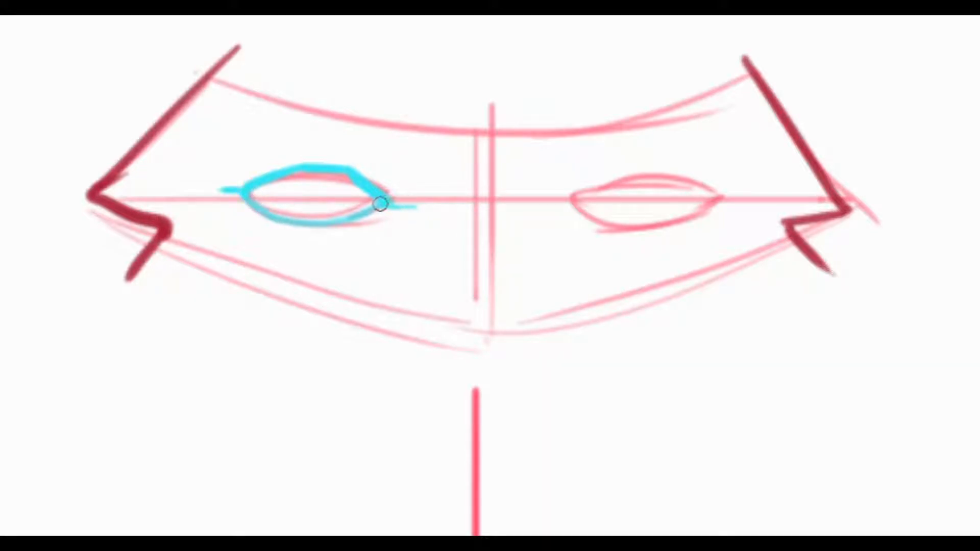
{"action": "mouse_move", "coordinate": [381, 205]}
{"action": "left_mouse_down"}
{"action": "mouse_move", "coordinate": [321, 223]}
{"action": "mouse_move", "coordinate": [250, 201]}
{"action": "left_mouse_up"}
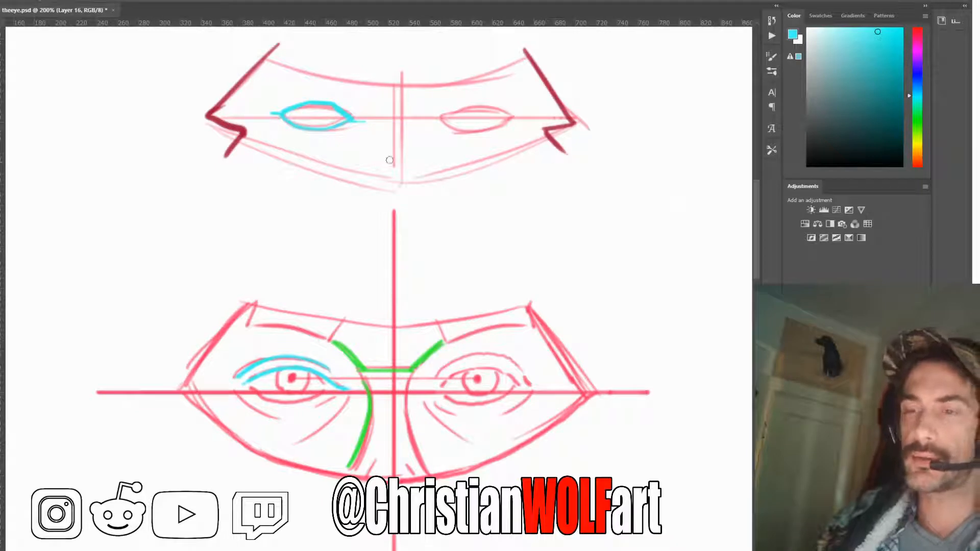
{"action": "key", "text": "shift"}
{"action": "left_click", "coordinate": [443, 121], "text": "shift"}
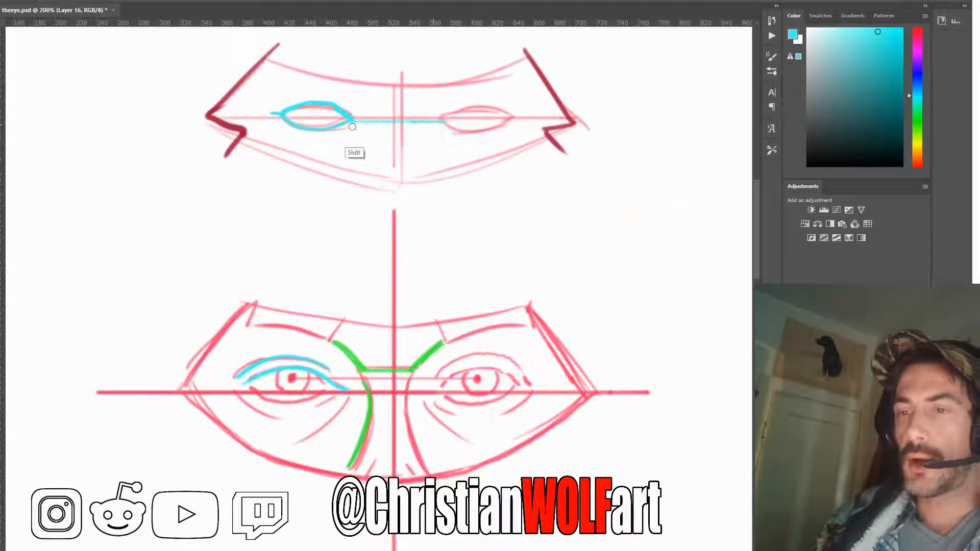
{"action": "key", "text": "ctrl"}
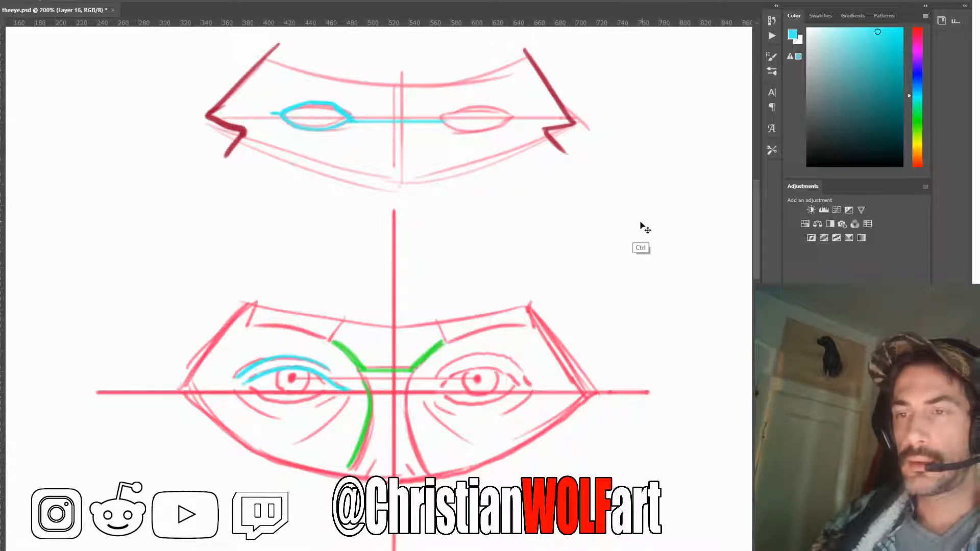
{"action": "key", "text": "ctrl+z"}
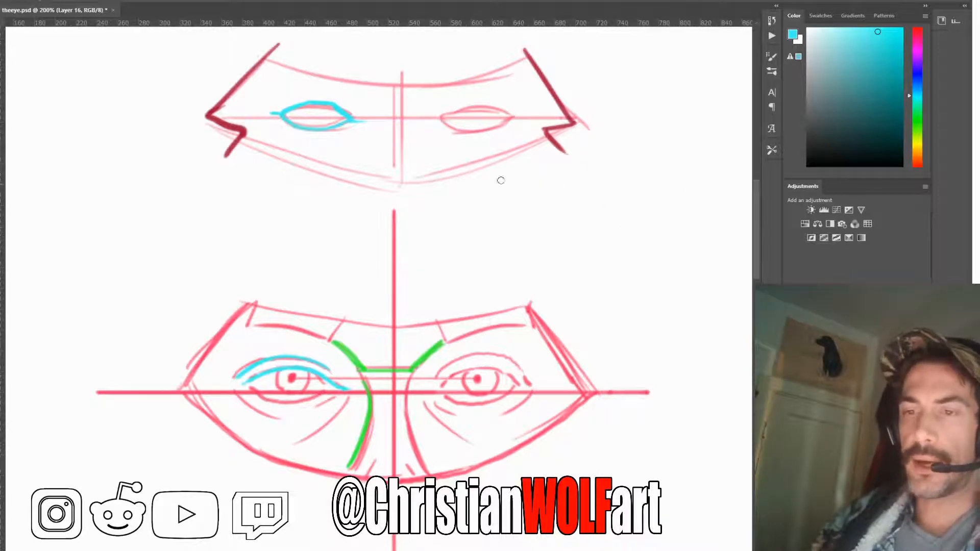
{"action": "key", "text": "ctrl"}
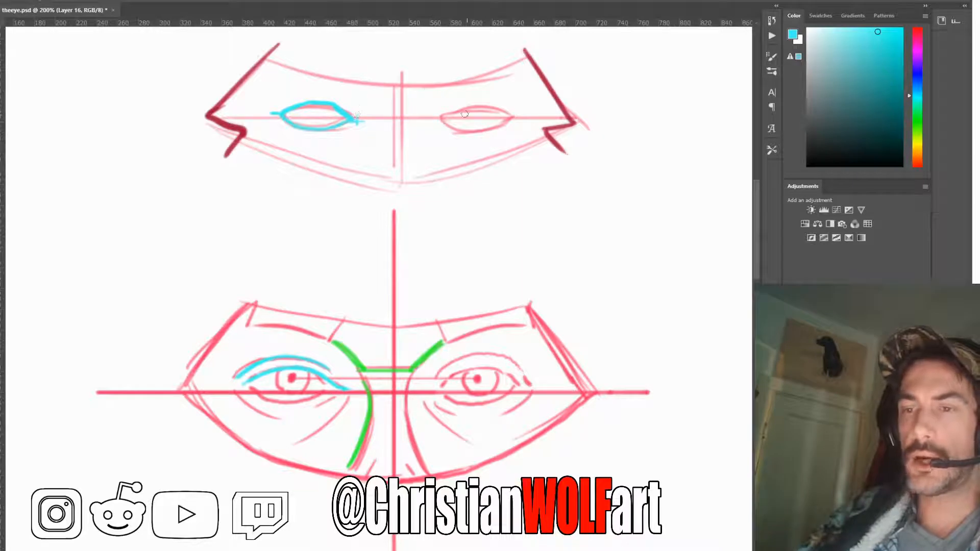
{"action": "left_click_drag", "start_coordinate": [439, 111], "coordinate": [439, 125]}
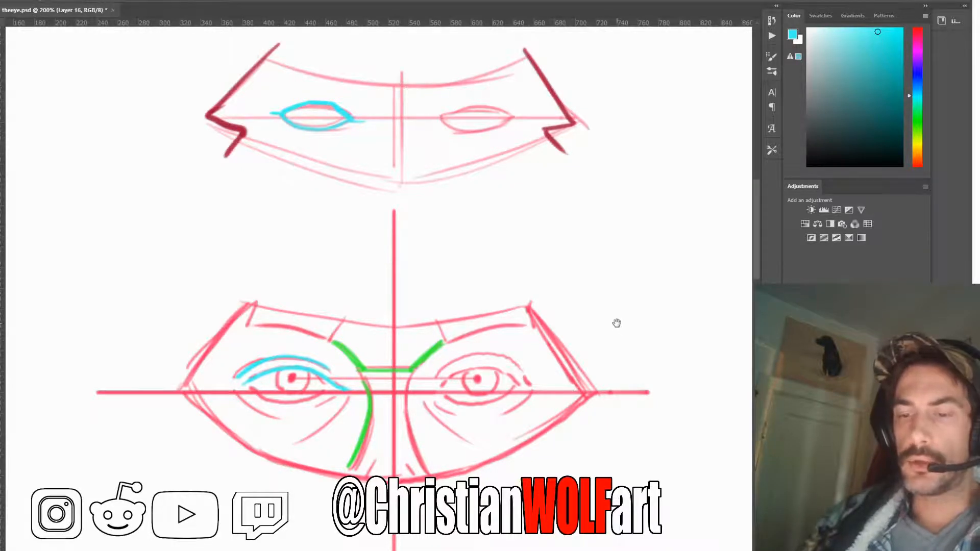
Trace the curved brow line along the top of the mask diagram with a thick cyan stroke
{"action": "mouse_move", "coordinate": [617, 323]}
{"action": "left_mouse_down"}
{"action": "mouse_move", "coordinate": [582, 318]}
{"action": "mouse_move", "coordinate": [553, 337]}
{"action": "mouse_move", "coordinate": [588, 317]}
{"action": "left_mouse_up"}
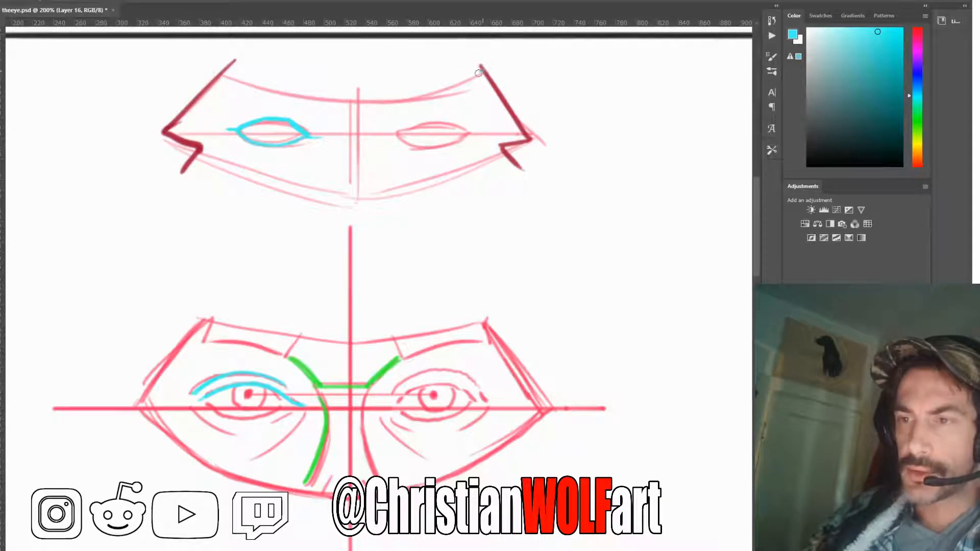
{"action": "mouse_move", "coordinate": [483, 72]}
{"action": "left_mouse_down"}
{"action": "mouse_move", "coordinate": [359, 100]}
{"action": "mouse_move", "coordinate": [228, 72]}
{"action": "mouse_move", "coordinate": [472, 70]}
{"action": "left_mouse_up"}
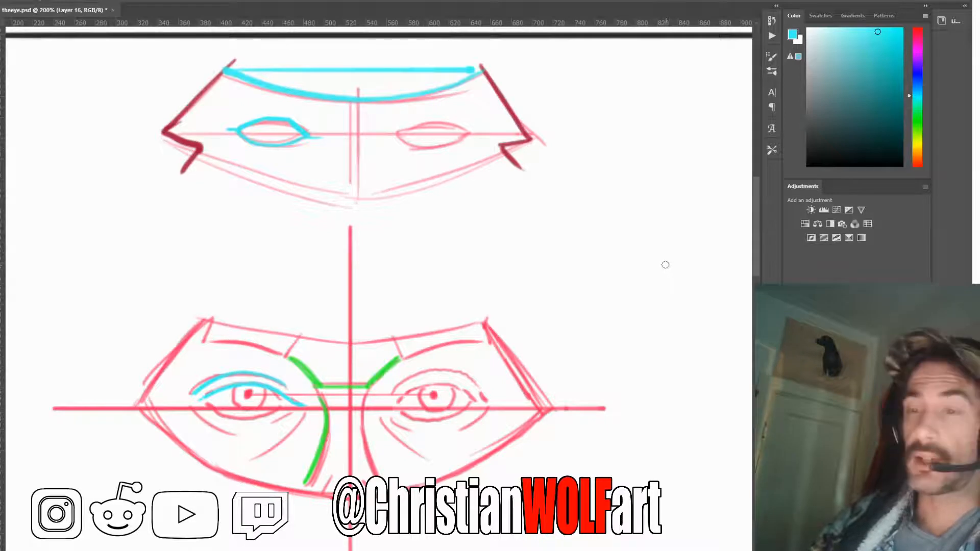
{"action": "key", "text": "ctrl+z"}
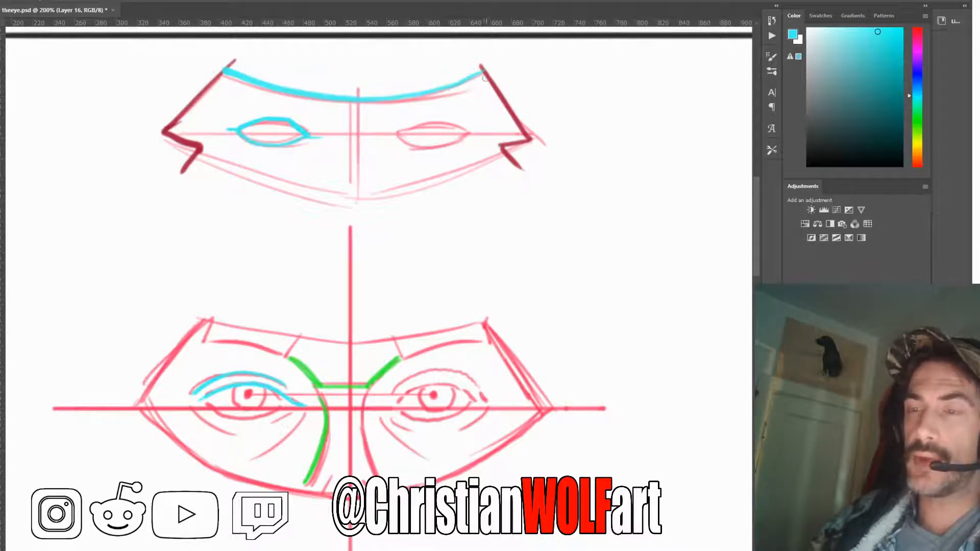
{"action": "mouse_move", "coordinate": [483, 66]}
{"action": "left_mouse_down"}
{"action": "mouse_move", "coordinate": [379, 95]}
{"action": "mouse_move", "coordinate": [310, 93]}
{"action": "mouse_move", "coordinate": [227, 67]}
{"action": "left_mouse_up"}
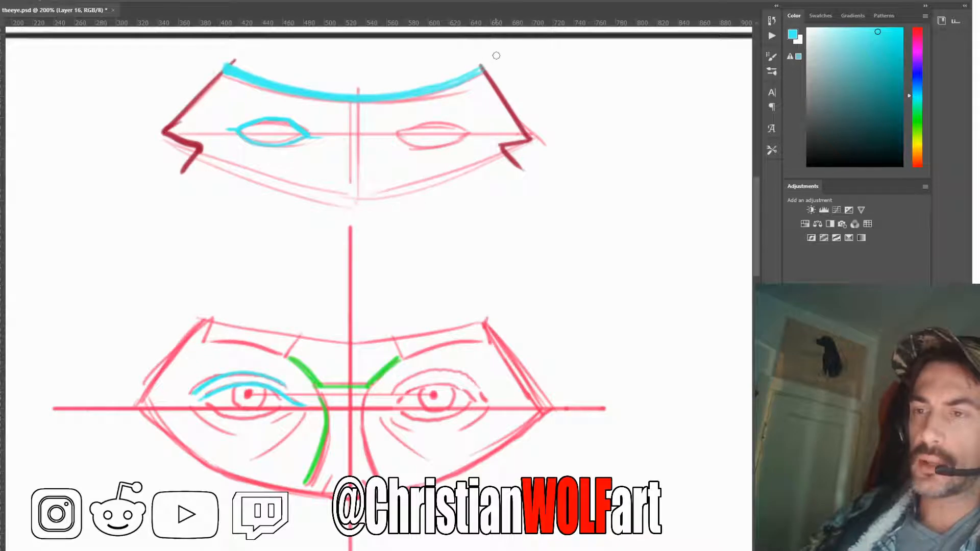
Mark both upper corners of the mask with small cyan arrows, then trace its right side edge and scribble a mark beside the lower end
{"action": "mouse_move", "coordinate": [501, 51]}
{"action": "left_mouse_down"}
{"action": "mouse_move", "coordinate": [484, 67]}
{"action": "mouse_move", "coordinate": [503, 62]}
{"action": "left_mouse_up"}
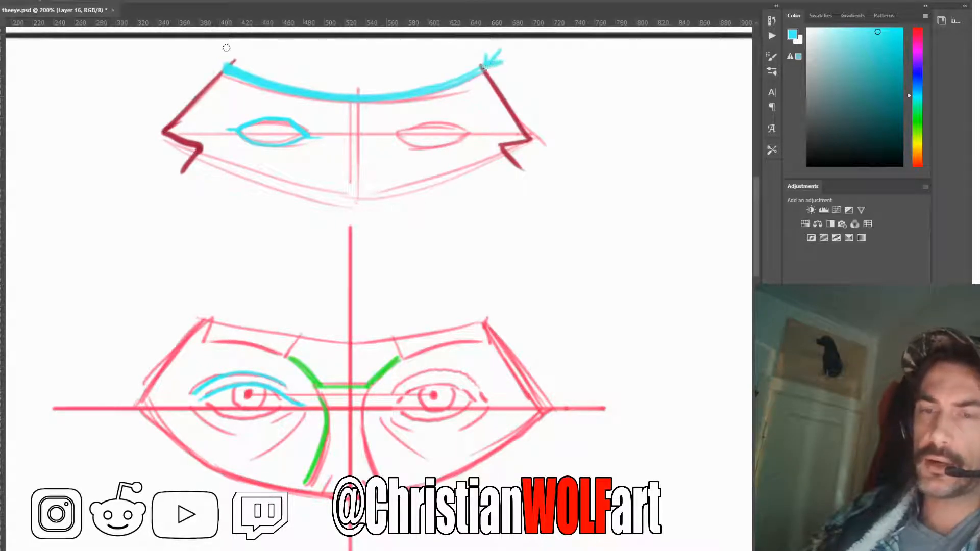
{"action": "mouse_move", "coordinate": [227, 47]}
{"action": "left_mouse_down"}
{"action": "mouse_move", "coordinate": [225, 66]}
{"action": "mouse_move", "coordinate": [222, 51]}
{"action": "left_mouse_up"}
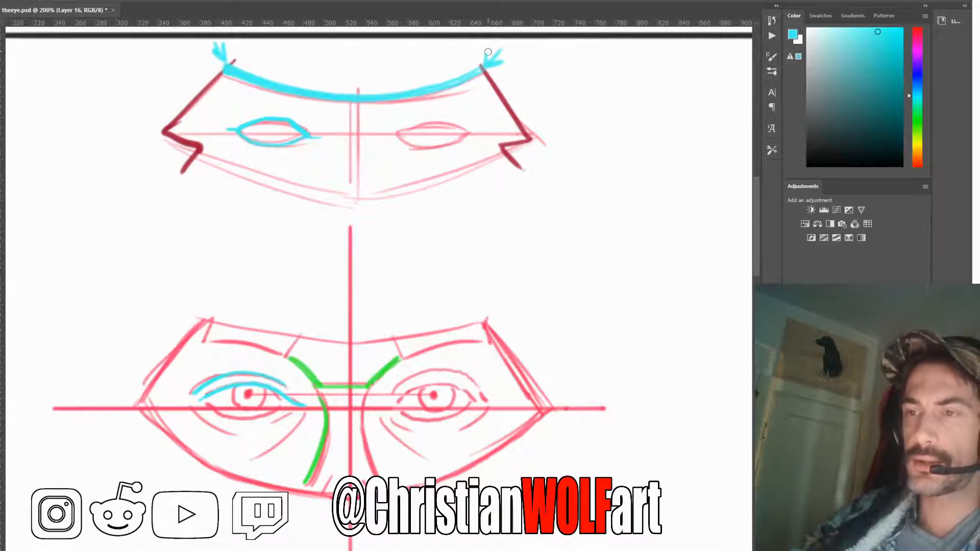
{"action": "mouse_move", "coordinate": [486, 68]}
{"action": "left_mouse_down"}
{"action": "mouse_move", "coordinate": [529, 141]}
{"action": "mouse_move", "coordinate": [542, 141]}
{"action": "mouse_move", "coordinate": [556, 117]}
{"action": "mouse_move", "coordinate": [547, 151]}
{"action": "left_mouse_up"}
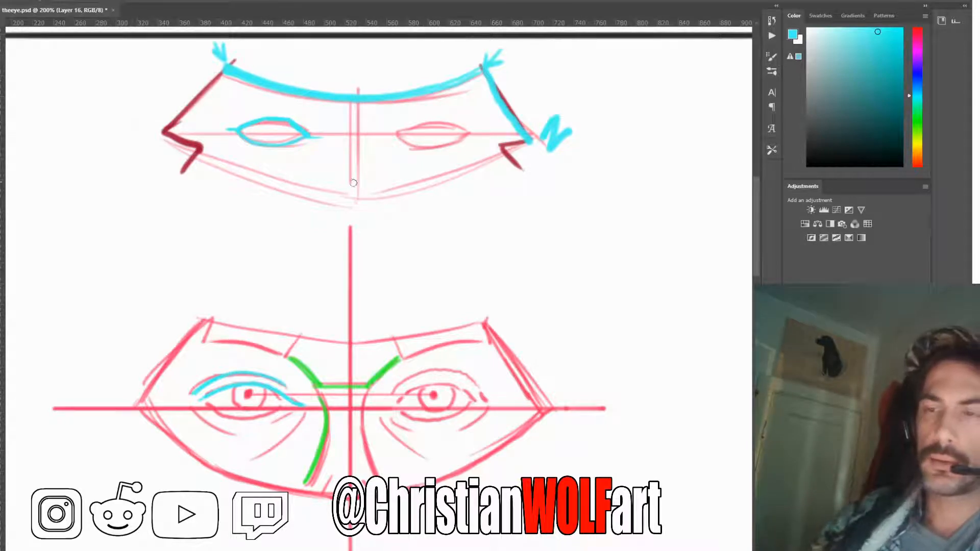
Fill both eyebrows of the front-view face below the mask diagram with solid cyan blocks
{"action": "left_click_drag", "start_coordinate": [522, 393], "coordinate": [528, 365]}
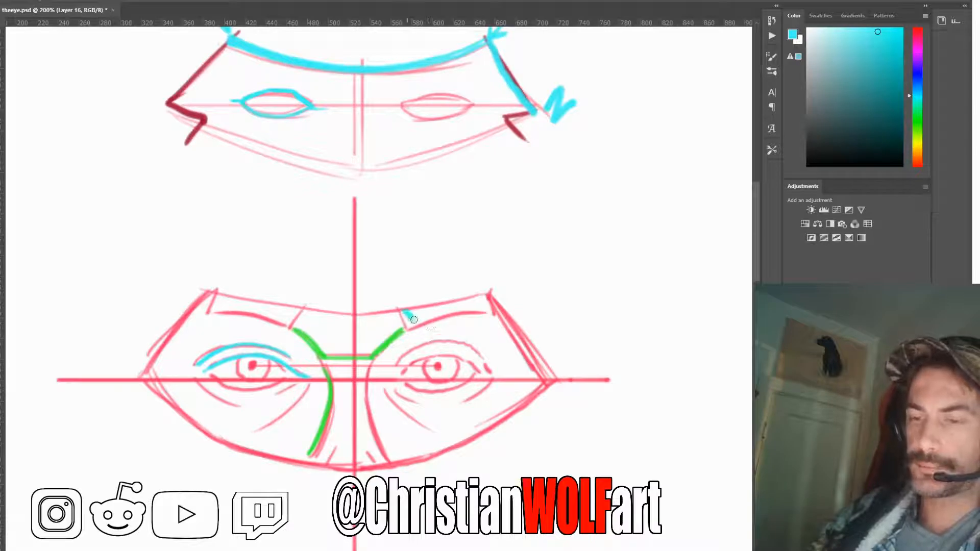
{"action": "mouse_move", "coordinate": [401, 316]}
{"action": "left_mouse_down"}
{"action": "mouse_move", "coordinate": [488, 305]}
{"action": "mouse_move", "coordinate": [479, 303]}
{"action": "left_mouse_up"}
{"action": "mouse_move", "coordinate": [296, 321]}
{"action": "left_mouse_down"}
{"action": "mouse_move", "coordinate": [218, 300]}
{"action": "mouse_move", "coordinate": [264, 310]}
{"action": "left_mouse_up"}
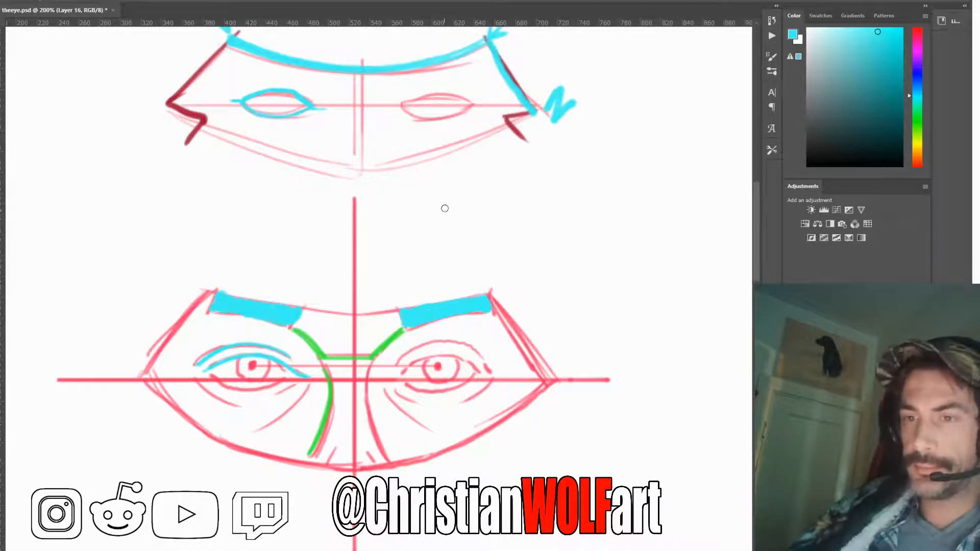
Trace the mask diagram's left side edge and the notch beneath it with thick cyan strokes
{"action": "left_click_drag", "start_coordinate": [443, 156], "coordinate": [435, 204]}
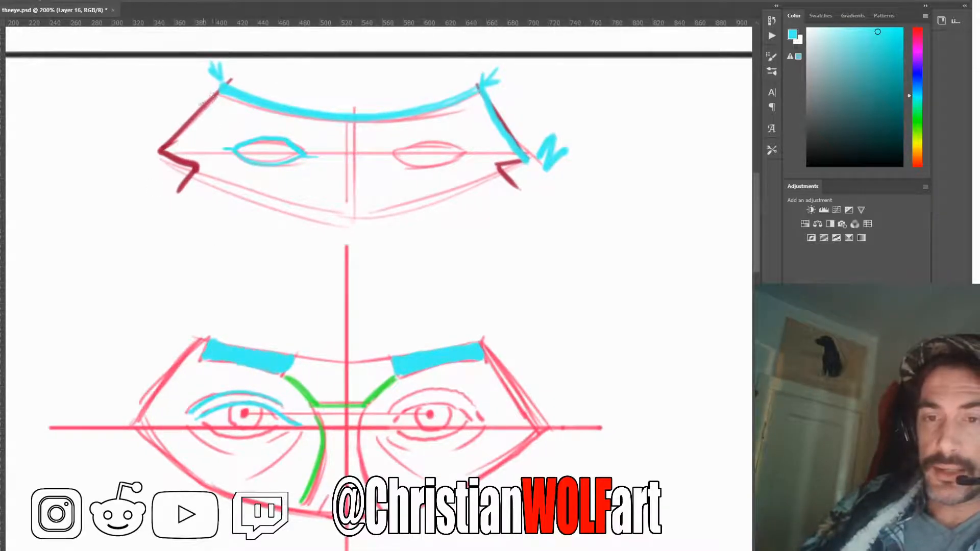
{"action": "left_click_drag", "start_coordinate": [213, 96], "coordinate": [168, 148]}
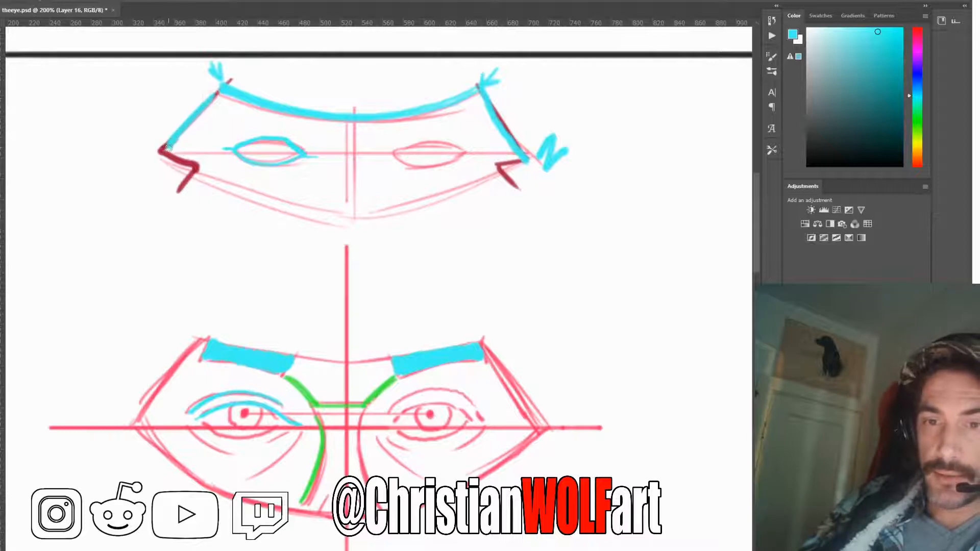
{"action": "left_click_drag", "start_coordinate": [207, 100], "coordinate": [169, 149]}
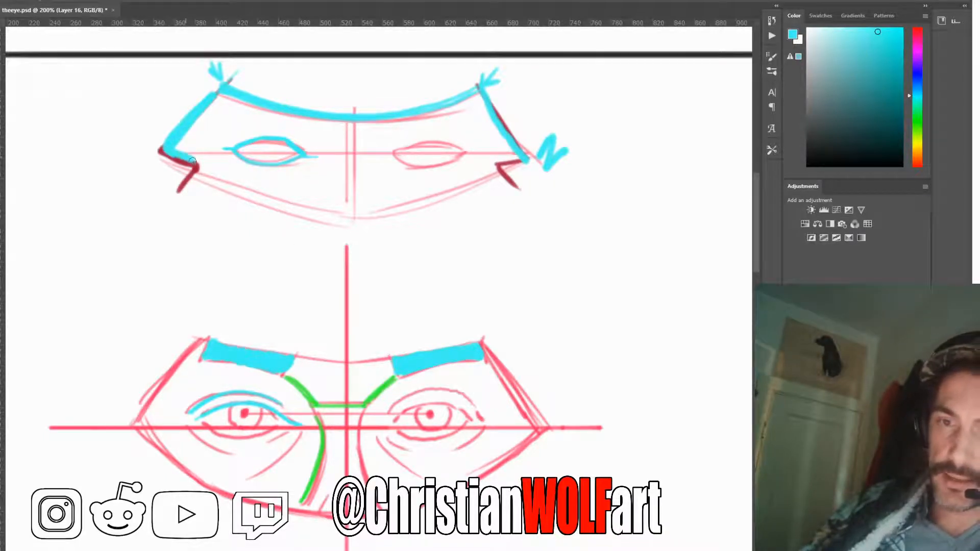
{"action": "mouse_move", "coordinate": [195, 162]}
{"action": "left_mouse_down"}
{"action": "mouse_move", "coordinate": [179, 192]}
{"action": "mouse_move", "coordinate": [193, 171]}
{"action": "mouse_move", "coordinate": [169, 149]}
{"action": "left_mouse_up"}
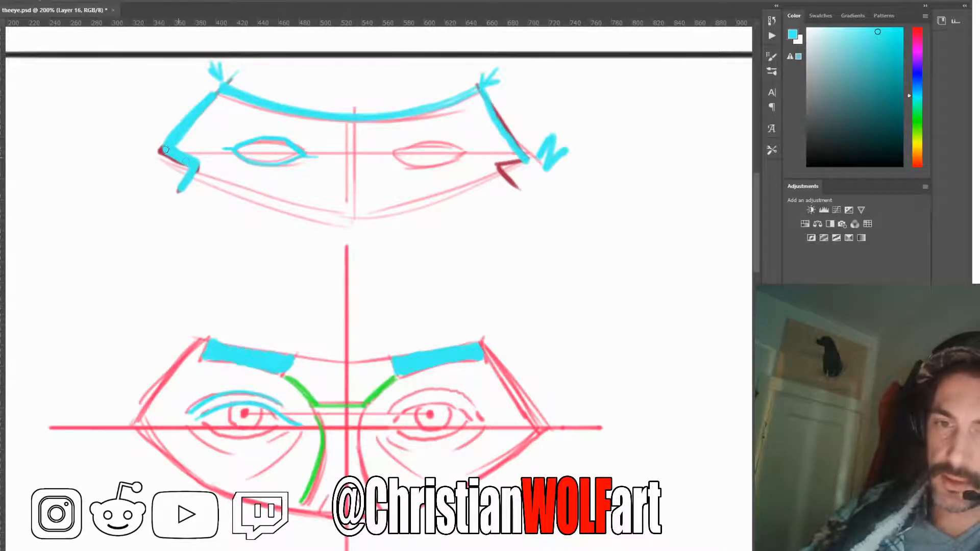
Trace the notch on the mask's right side in cyan and add short inward strokes at both side notches
{"action": "mouse_move", "coordinate": [525, 155]}
{"action": "left_mouse_down"}
{"action": "mouse_move", "coordinate": [494, 167]}
{"action": "mouse_move", "coordinate": [517, 186]}
{"action": "left_mouse_up"}
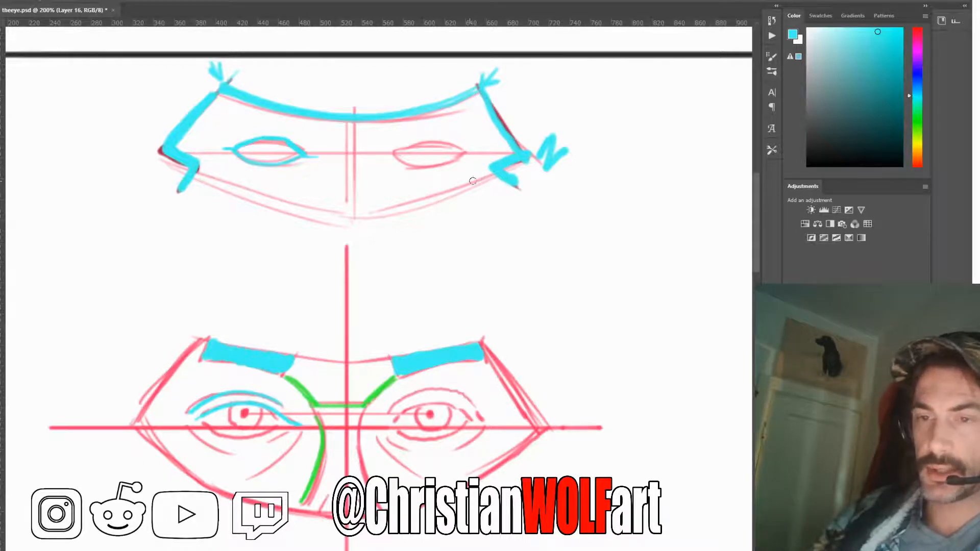
{"action": "left_click_drag", "start_coordinate": [503, 160], "coordinate": [458, 183]}
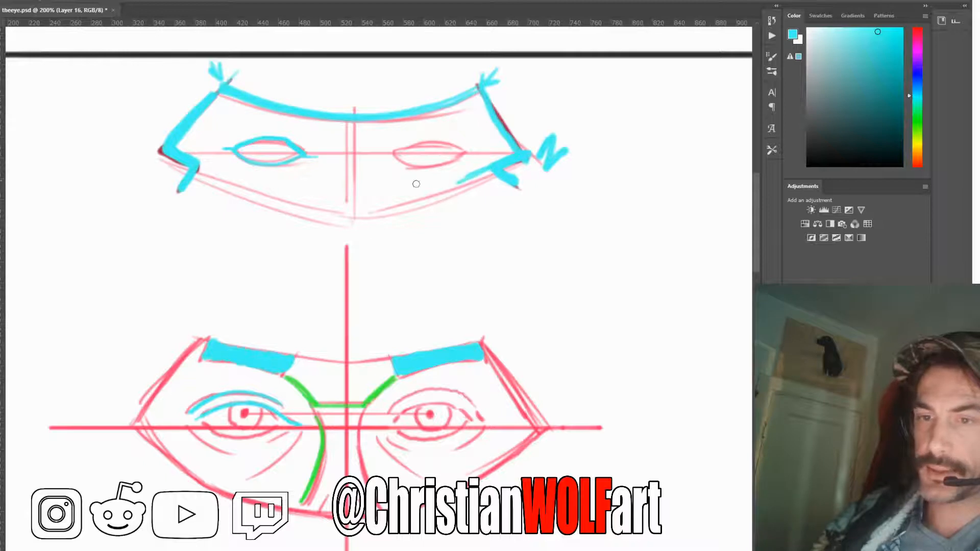
{"action": "left_click_drag", "start_coordinate": [173, 153], "coordinate": [214, 166]}
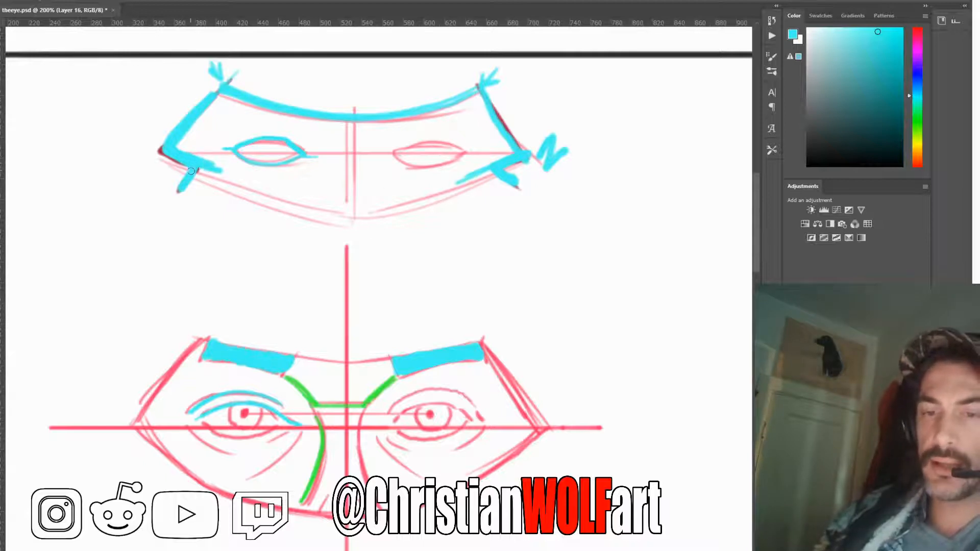
{"action": "left_click", "coordinate": [878, 126]}
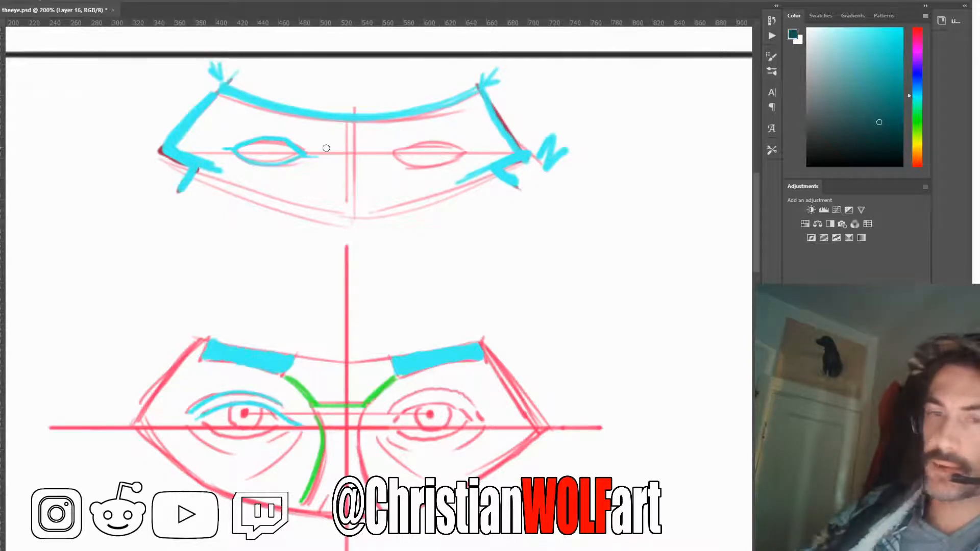
{"action": "mouse_move", "coordinate": [196, 110]}
{"action": "left_mouse_down"}
{"action": "mouse_move", "coordinate": [166, 152]}
{"action": "mouse_move", "coordinate": [195, 170]}
{"action": "left_mouse_up"}
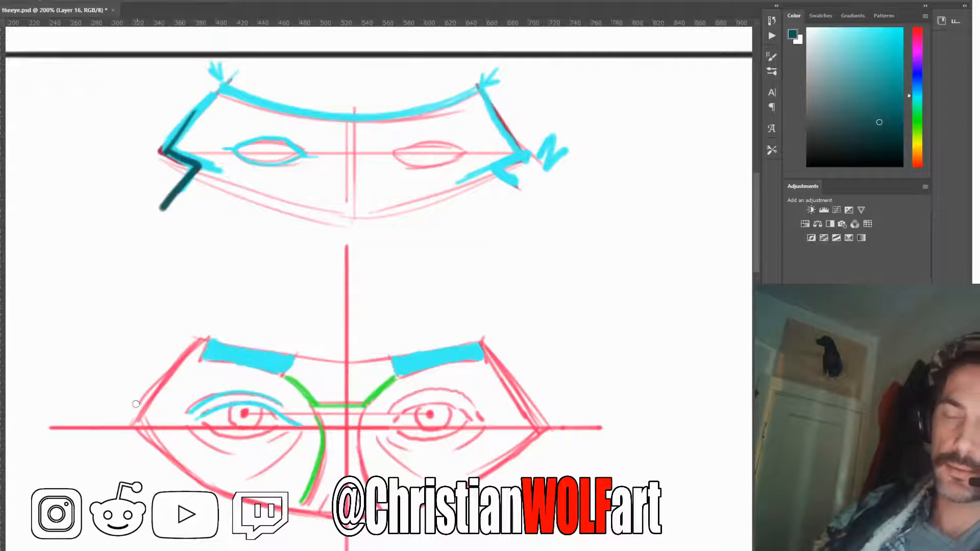
{"action": "key", "text": "ctrl+z"}
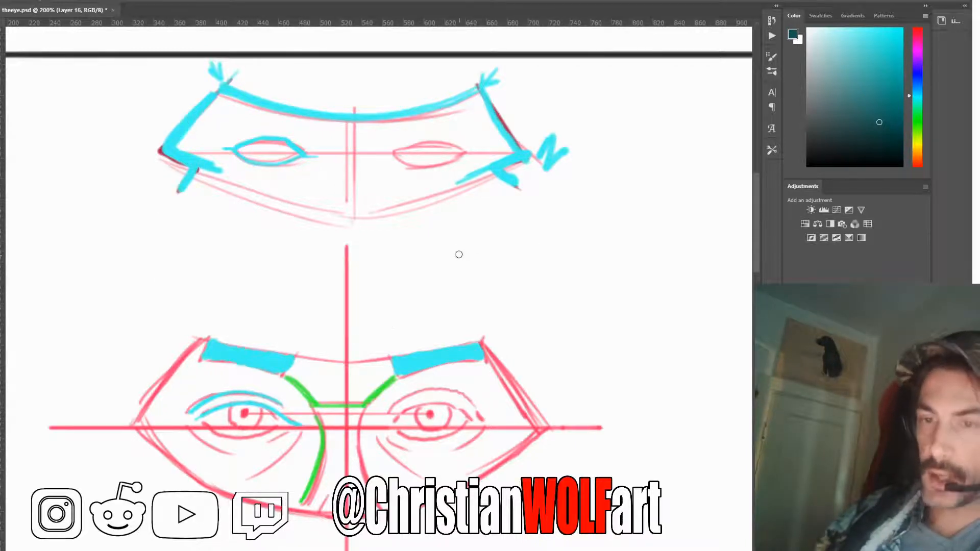
{"action": "left_click", "coordinate": [196, 184], "text": "alt"}
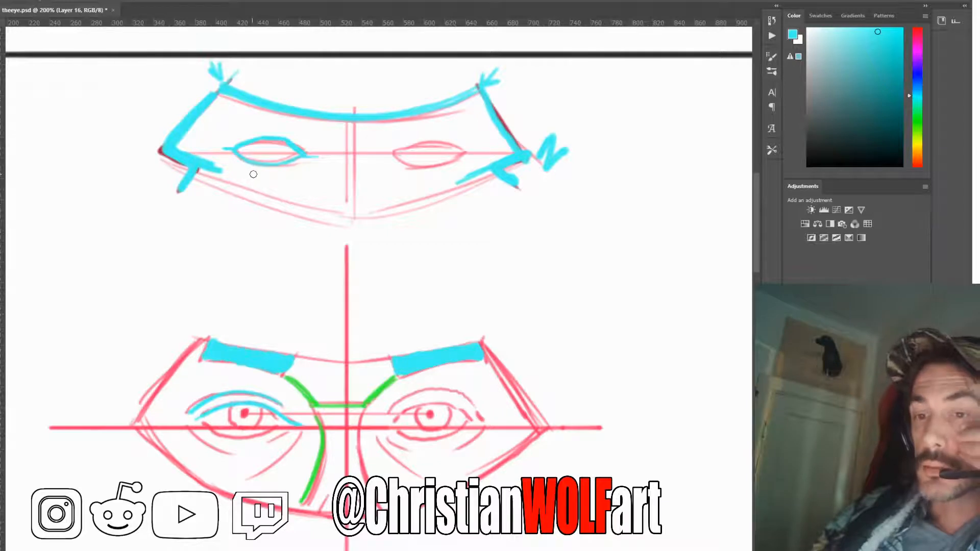
Draw a cyan fold beneath the mask's left eye with a cheek line curving down and outward from it
{"action": "mouse_move", "coordinate": [263, 177]}
{"action": "left_mouse_down"}
{"action": "mouse_move", "coordinate": [224, 201]}
{"action": "mouse_move", "coordinate": [213, 246]}
{"action": "left_mouse_up"}
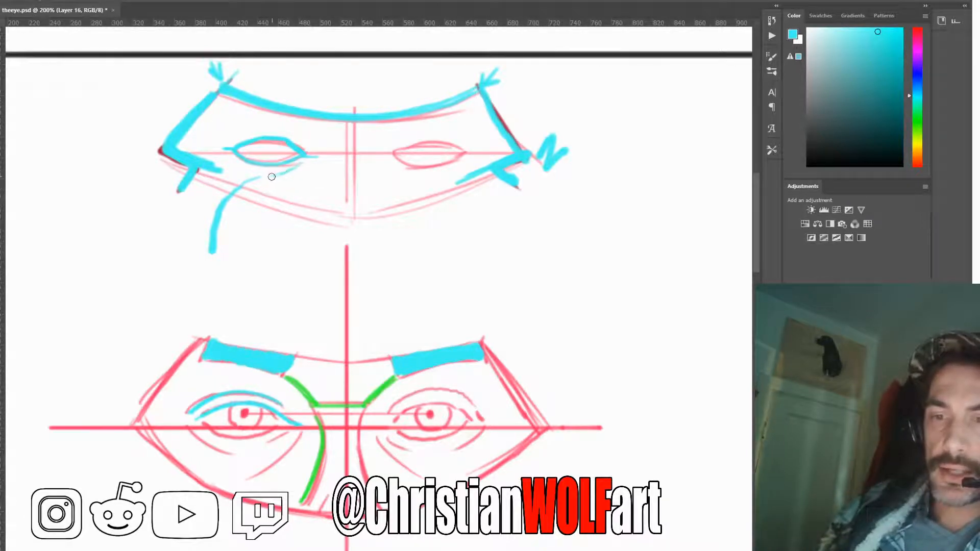
{"action": "left_click_drag", "start_coordinate": [261, 177], "coordinate": [228, 156]}
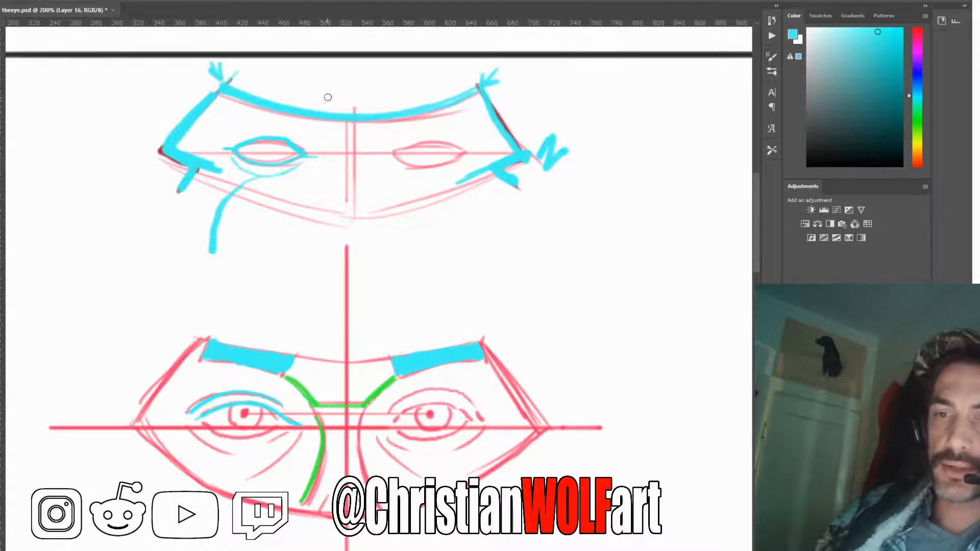
Add short cyan hair strokes along the left brow in both the mask diagram and the face, plus a curve from the mask's brow toward the nose
{"action": "left_click_drag", "start_coordinate": [328, 97], "coordinate": [325, 121]}
{"action": "left_click_drag", "start_coordinate": [250, 76], "coordinate": [244, 92]}
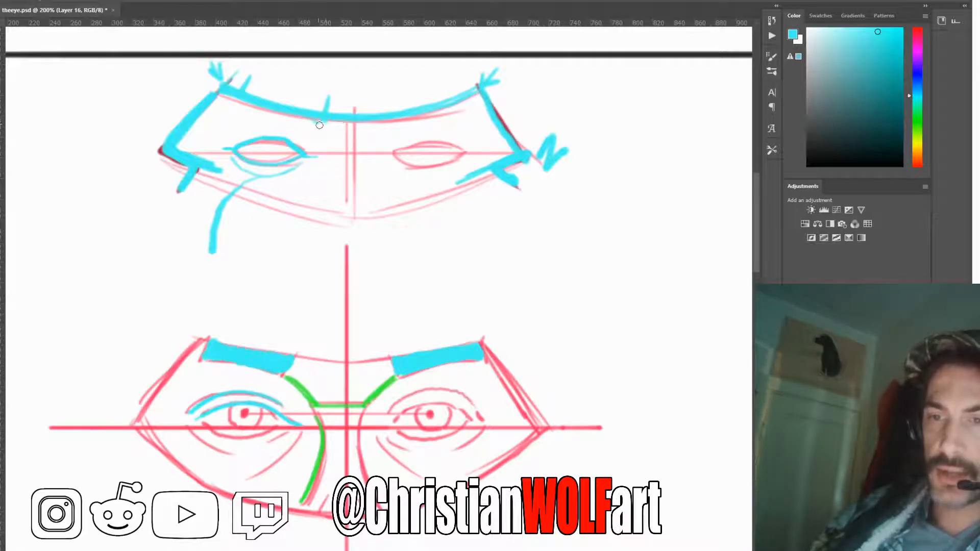
{"action": "mouse_move", "coordinate": [311, 120]}
{"action": "left_mouse_down"}
{"action": "mouse_move", "coordinate": [328, 150]}
{"action": "mouse_move", "coordinate": [336, 111]}
{"action": "mouse_move", "coordinate": [322, 116]}
{"action": "mouse_move", "coordinate": [294, 96]}
{"action": "left_mouse_up"}
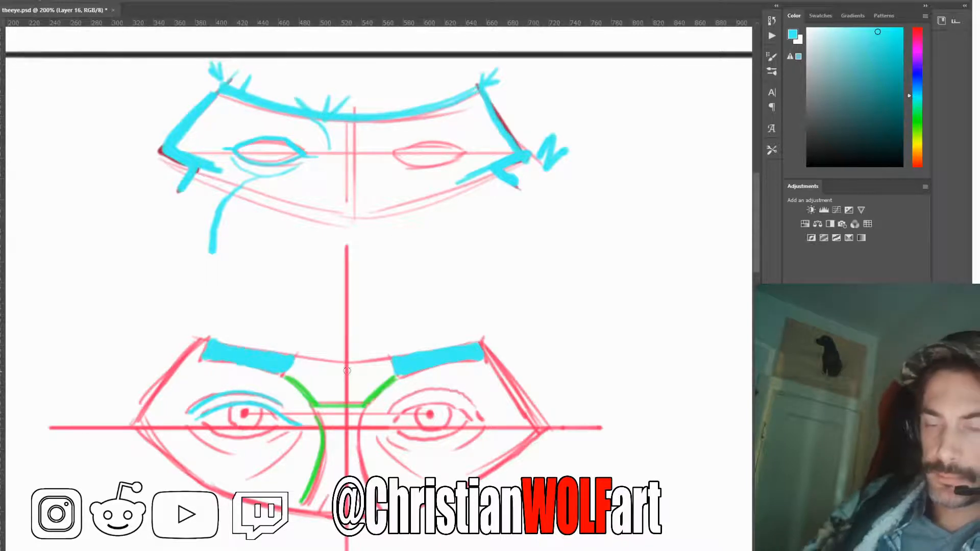
{"action": "left_click_drag", "start_coordinate": [292, 374], "coordinate": [321, 353]}
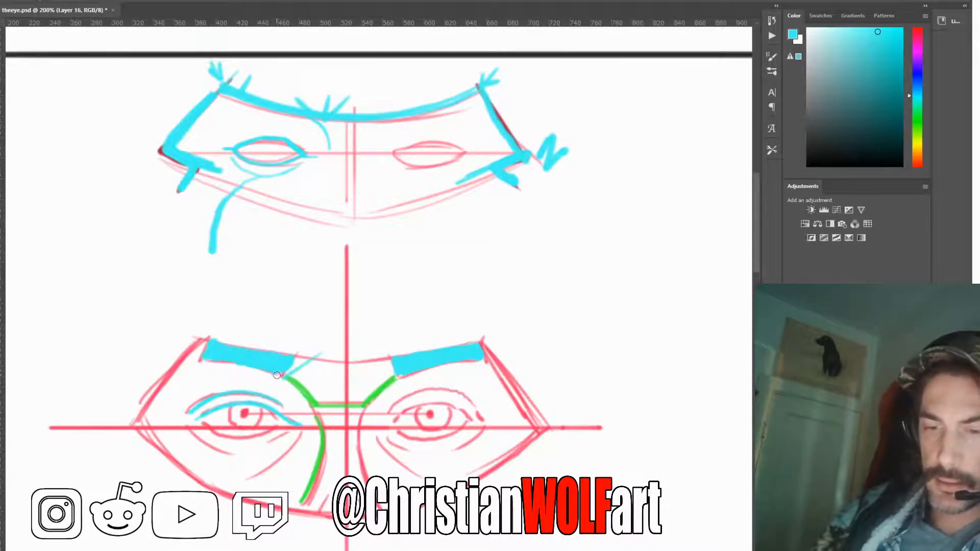
{"action": "left_click_drag", "start_coordinate": [260, 351], "coordinate": [256, 336]}
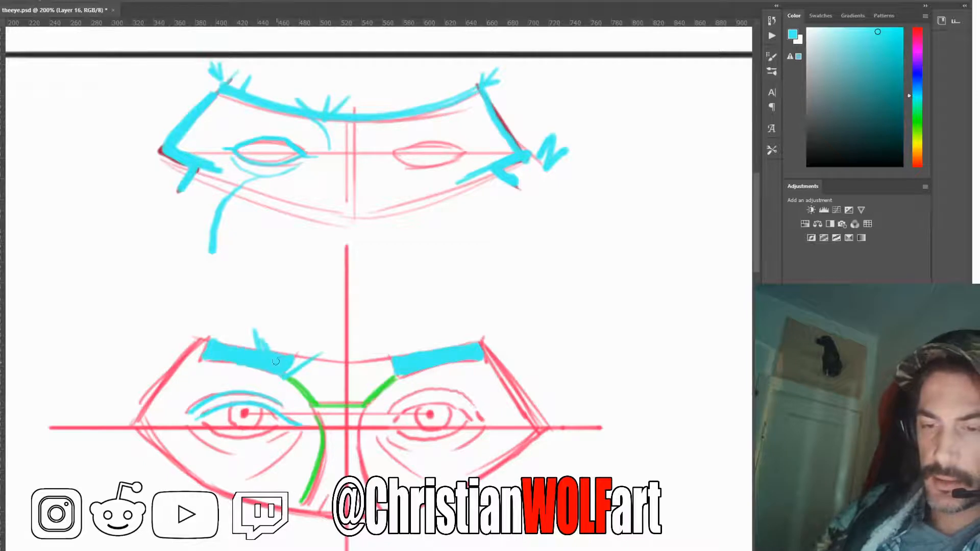
Add cyan hair strokes at the left brow's inner end in the face and mask, and hatch the plane beside the mask's nose
{"action": "left_click_drag", "start_coordinate": [296, 365], "coordinate": [324, 350]}
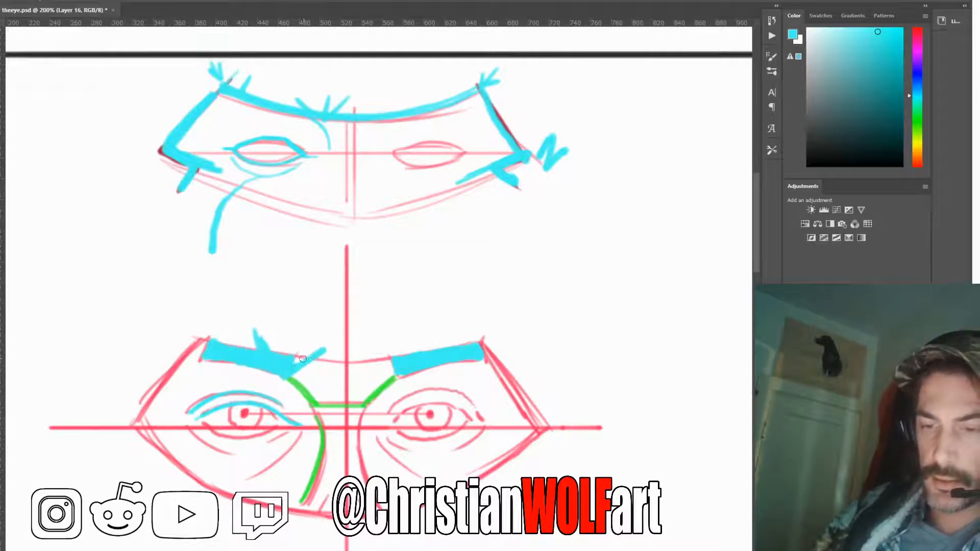
{"action": "left_click_drag", "start_coordinate": [302, 104], "coordinate": [290, 86]}
{"action": "mouse_move", "coordinate": [323, 115]}
{"action": "left_mouse_down"}
{"action": "mouse_move", "coordinate": [342, 152]}
{"action": "mouse_move", "coordinate": [324, 123]}
{"action": "mouse_move", "coordinate": [332, 118]}
{"action": "mouse_move", "coordinate": [332, 156]}
{"action": "mouse_move", "coordinate": [347, 145]}
{"action": "mouse_move", "coordinate": [329, 144]}
{"action": "mouse_move", "coordinate": [333, 121]}
{"action": "left_mouse_up"}
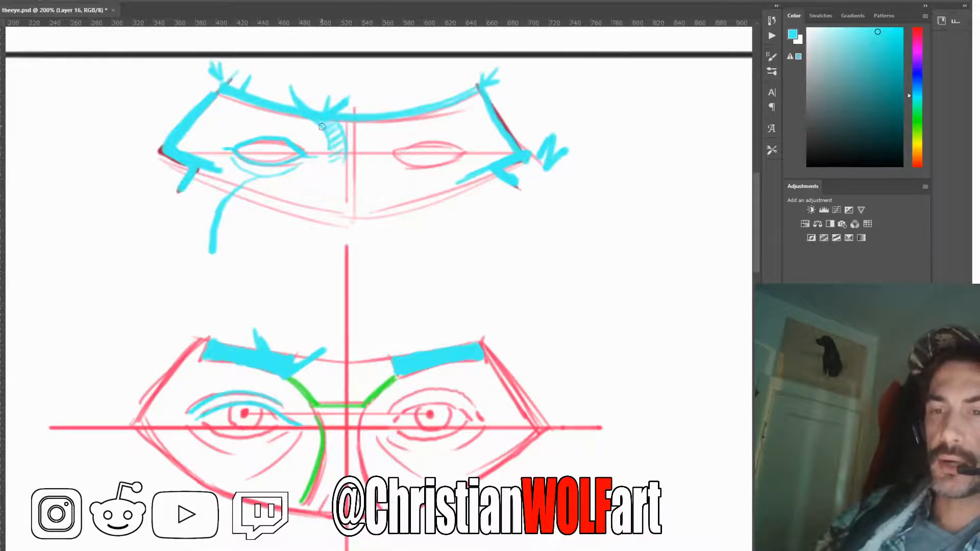
Erase the cyan brow line across the middle of the mask, between the two brows
{"action": "key", "text": "e"}
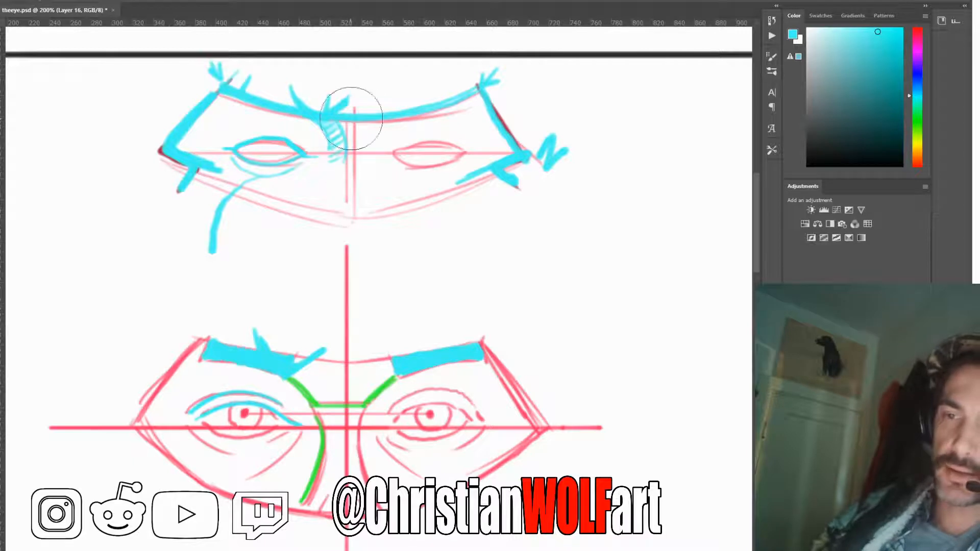
{"action": "mouse_move", "coordinate": [352, 118]}
{"action": "left_mouse_down"}
{"action": "mouse_move", "coordinate": [365, 120]}
{"action": "mouse_move", "coordinate": [353, 116]}
{"action": "mouse_move", "coordinate": [356, 124]}
{"action": "left_mouse_up"}
{"action": "key", "text": "b"}
{"action": "key", "text": "e"}
{"action": "key", "text": "b"}
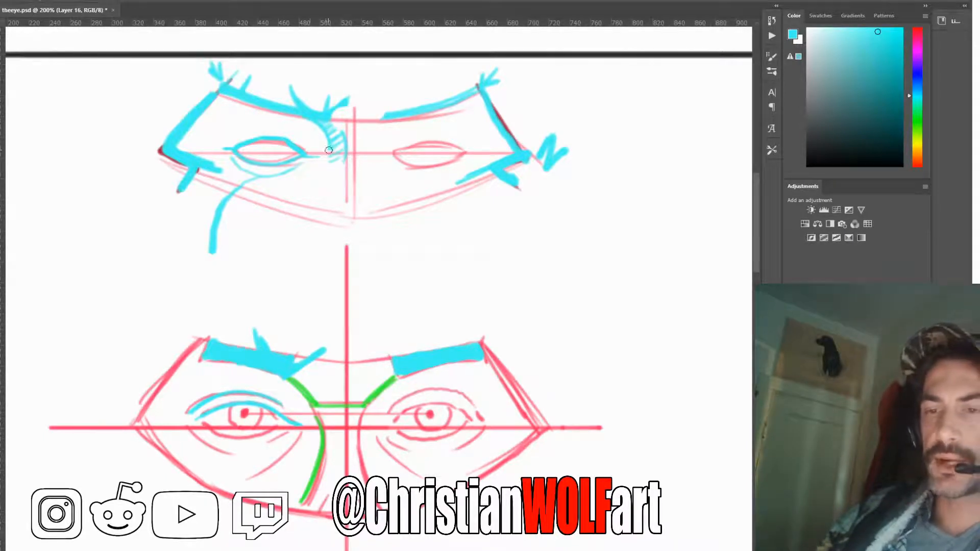
Draw a cyan lid crease above the mask's left eye and an arched nose bridge with thick side strokes around the centre line
{"action": "mouse_move", "coordinate": [308, 150]}
{"action": "left_mouse_down"}
{"action": "mouse_move", "coordinate": [297, 129]}
{"action": "mouse_move", "coordinate": [295, 141]}
{"action": "mouse_move", "coordinate": [276, 130]}
{"action": "mouse_move", "coordinate": [290, 127]}
{"action": "mouse_move", "coordinate": [256, 124]}
{"action": "left_mouse_up"}
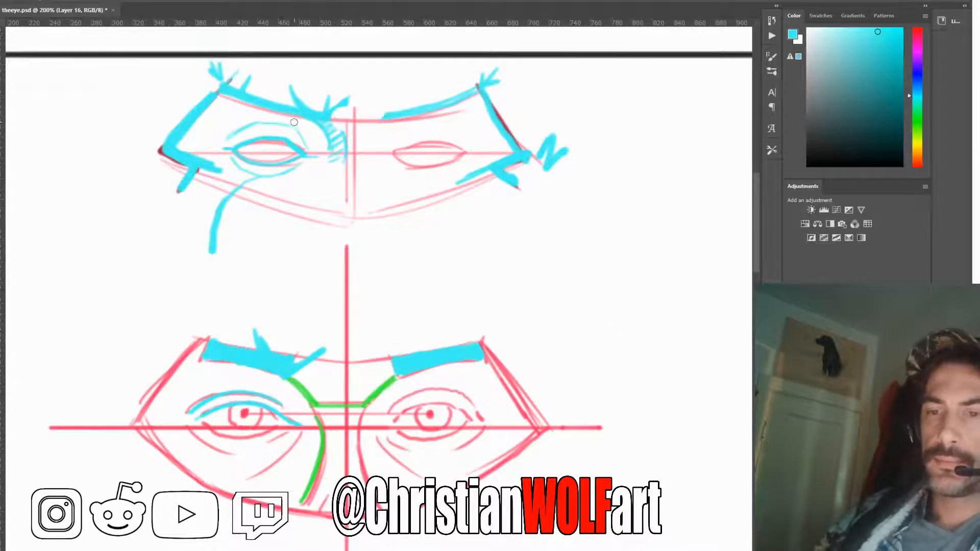
{"action": "left_click_drag", "start_coordinate": [260, 123], "coordinate": [221, 141]}
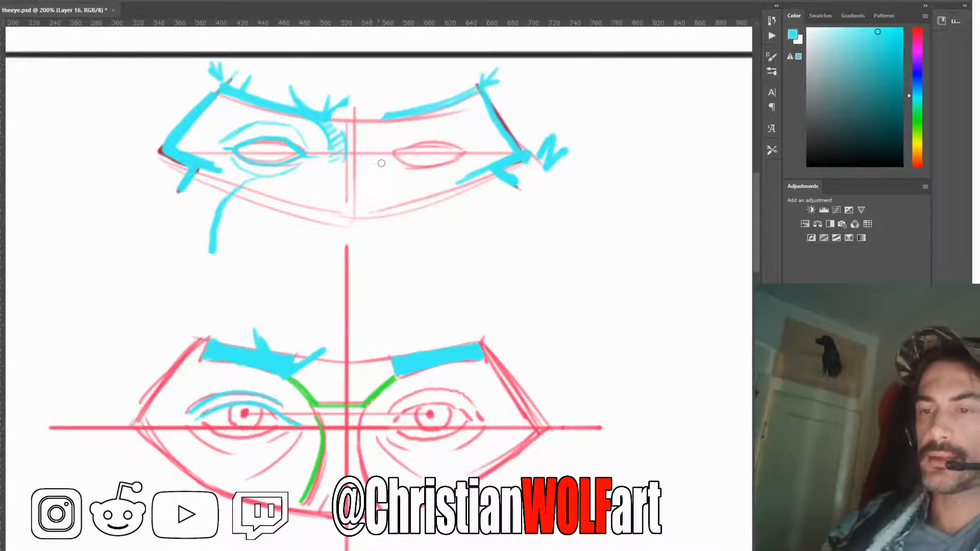
{"action": "mouse_move", "coordinate": [359, 157]}
{"action": "left_mouse_down"}
{"action": "mouse_move", "coordinate": [340, 167]}
{"action": "mouse_move", "coordinate": [374, 165]}
{"action": "mouse_move", "coordinate": [338, 209]}
{"action": "left_mouse_up"}
{"action": "left_click_drag", "start_coordinate": [375, 173], "coordinate": [376, 207]}
{"action": "left_click_drag", "start_coordinate": [338, 179], "coordinate": [344, 212]}
{"action": "left_click_drag", "start_coordinate": [339, 190], "coordinate": [341, 175]}
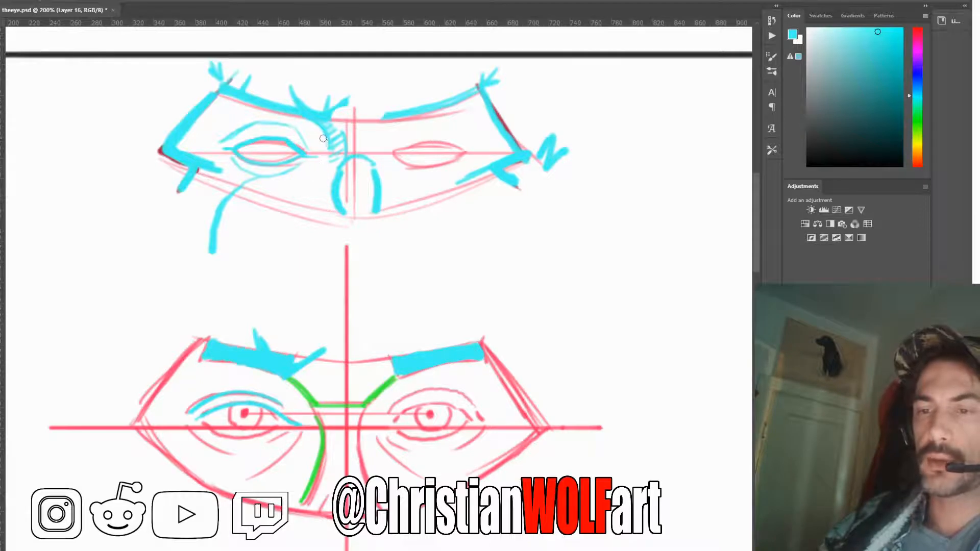
Add a thin cyan line from the mask's left inner eye corner down the cheek, and draw that eye's iris and pupil
{"action": "mouse_move", "coordinate": [317, 181]}
{"action": "left_mouse_down"}
{"action": "mouse_move", "coordinate": [291, 206]}
{"action": "mouse_move", "coordinate": [272, 251]}
{"action": "left_mouse_up"}
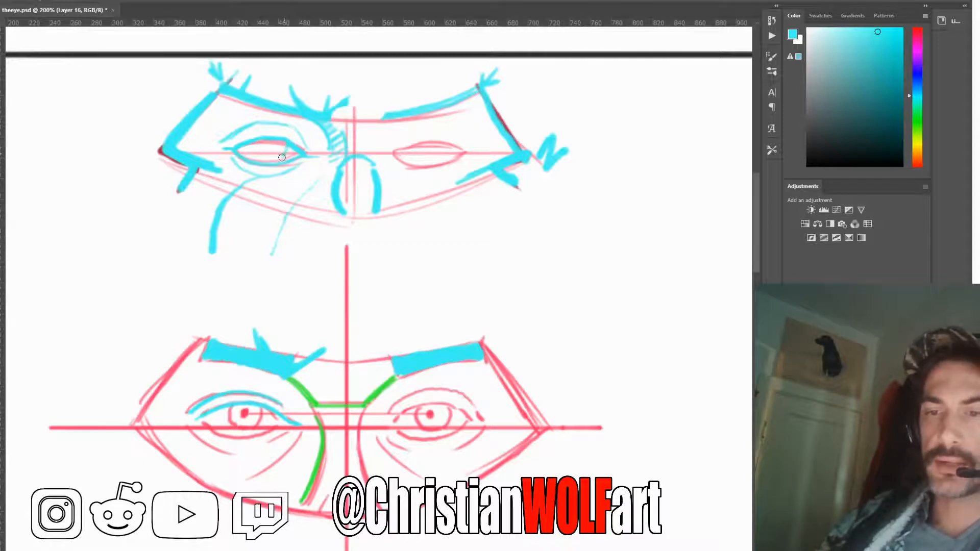
{"action": "left_click_drag", "start_coordinate": [253, 143], "coordinate": [259, 159]}
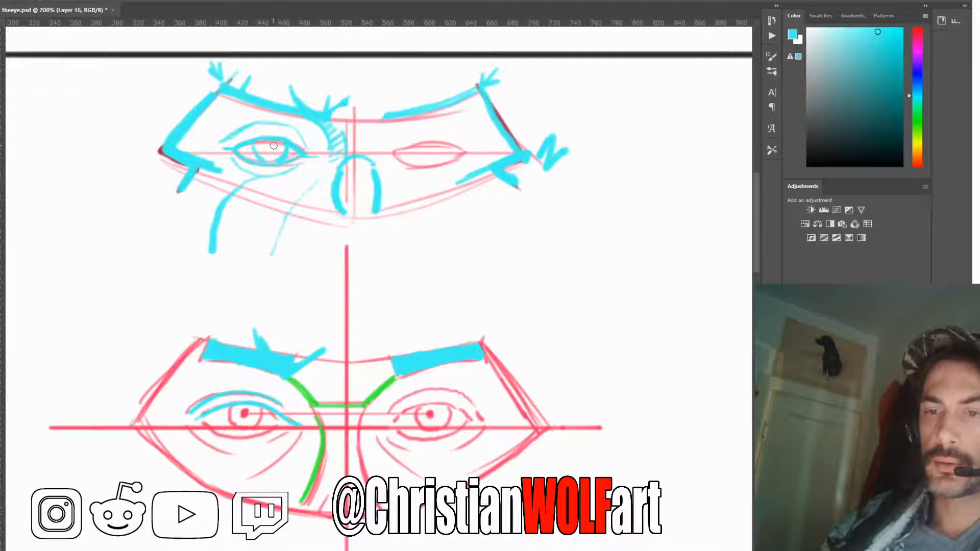
{"action": "left_click_drag", "start_coordinate": [274, 145], "coordinate": [271, 149]}
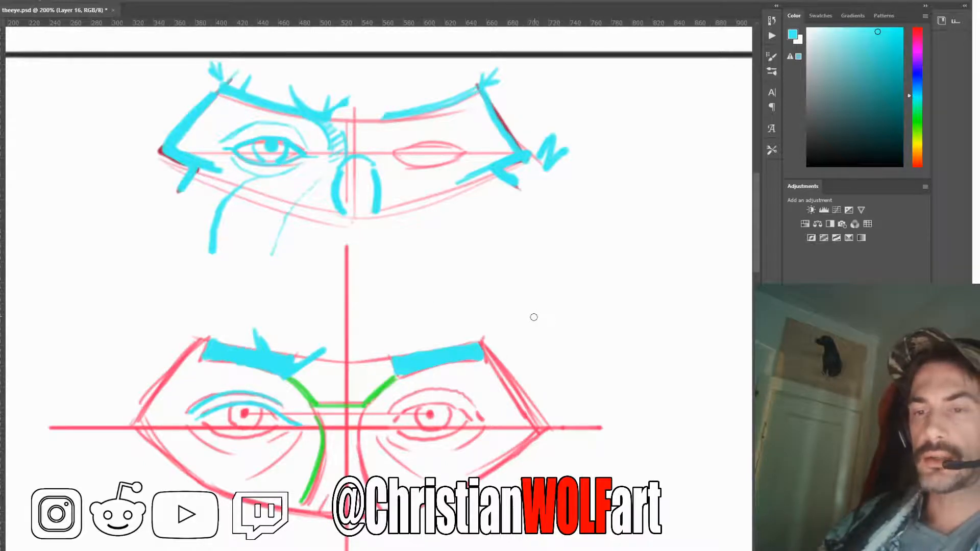
Erase the cyan arch joining the nose's two side strokes on the mask
{"action": "key", "text": "e"}
{"action": "mouse_move", "coordinate": [362, 160]}
{"action": "left_mouse_down"}
{"action": "mouse_move", "coordinate": [355, 172]}
{"action": "mouse_move", "coordinate": [377, 159]}
{"action": "mouse_move", "coordinate": [345, 129]}
{"action": "left_mouse_up"}
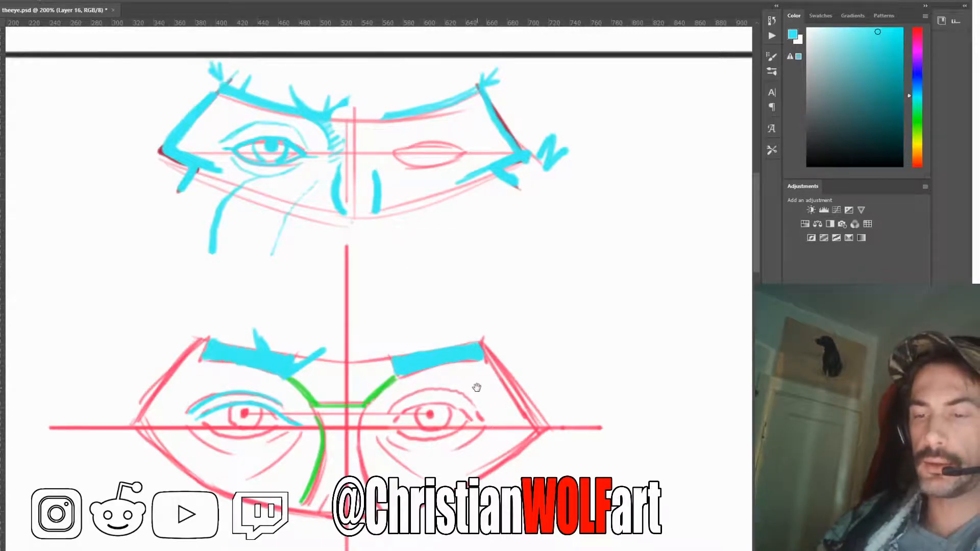
Trace the lower lid of the face's left eye, the fold curving down from its inner corner and the bag beneath it in cyan
{"action": "left_click_drag", "start_coordinate": [475, 384], "coordinate": [468, 277]}
{"action": "left_click_drag", "start_coordinate": [450, 360], "coordinate": [485, 284]}
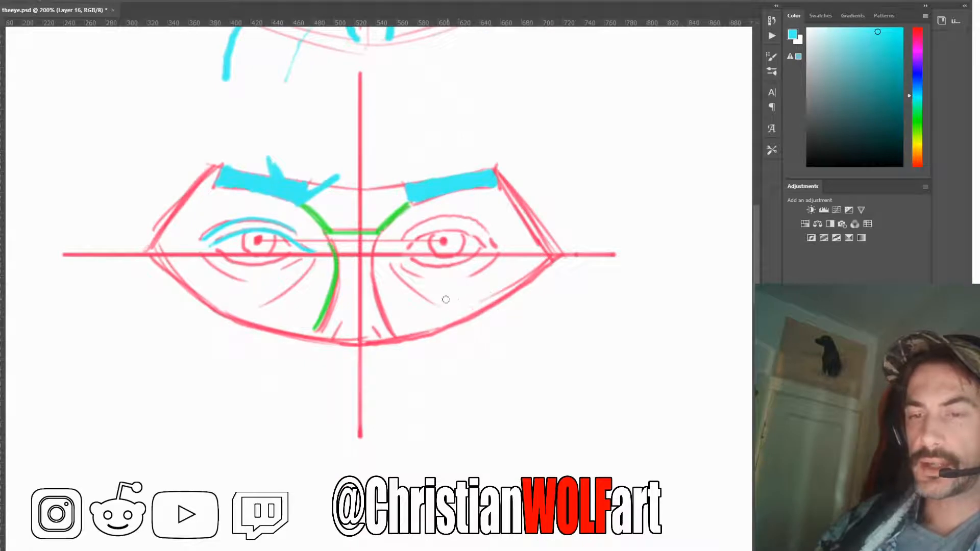
{"action": "mouse_move", "coordinate": [301, 250]}
{"action": "left_mouse_down"}
{"action": "mouse_move", "coordinate": [251, 265]}
{"action": "mouse_move", "coordinate": [210, 247]}
{"action": "left_mouse_up"}
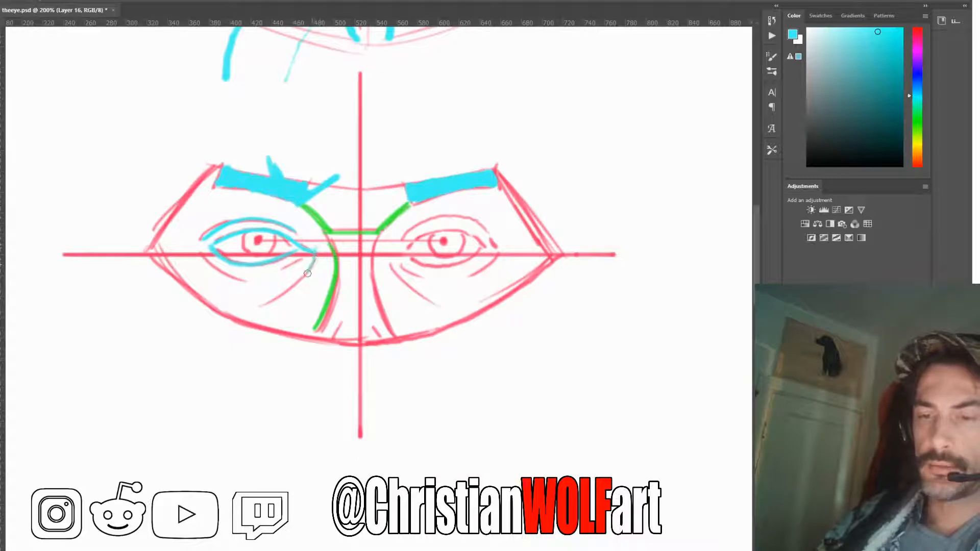
{"action": "left_click_drag", "start_coordinate": [307, 273], "coordinate": [263, 308]}
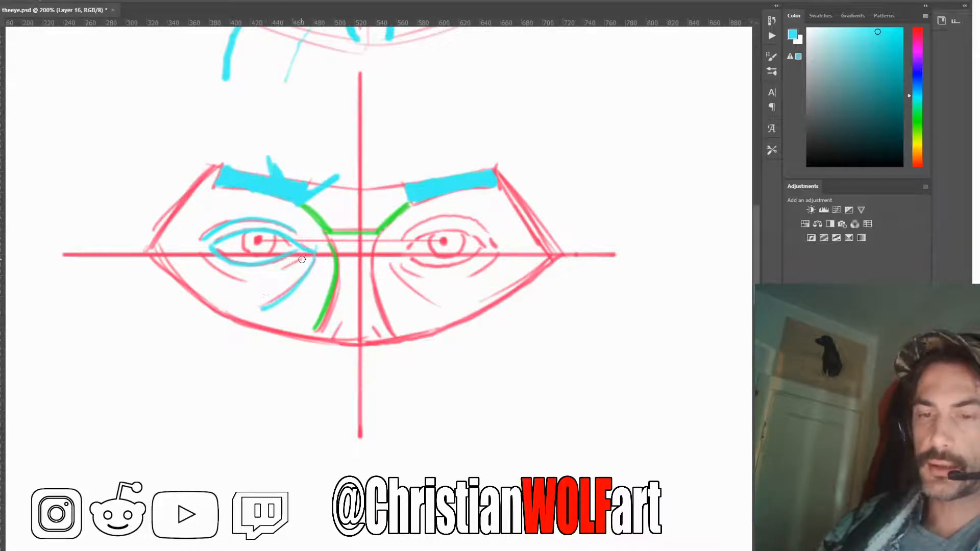
{"action": "mouse_move", "coordinate": [302, 260]}
{"action": "left_mouse_down"}
{"action": "mouse_move", "coordinate": [251, 281]}
{"action": "mouse_move", "coordinate": [206, 259]}
{"action": "left_mouse_up"}
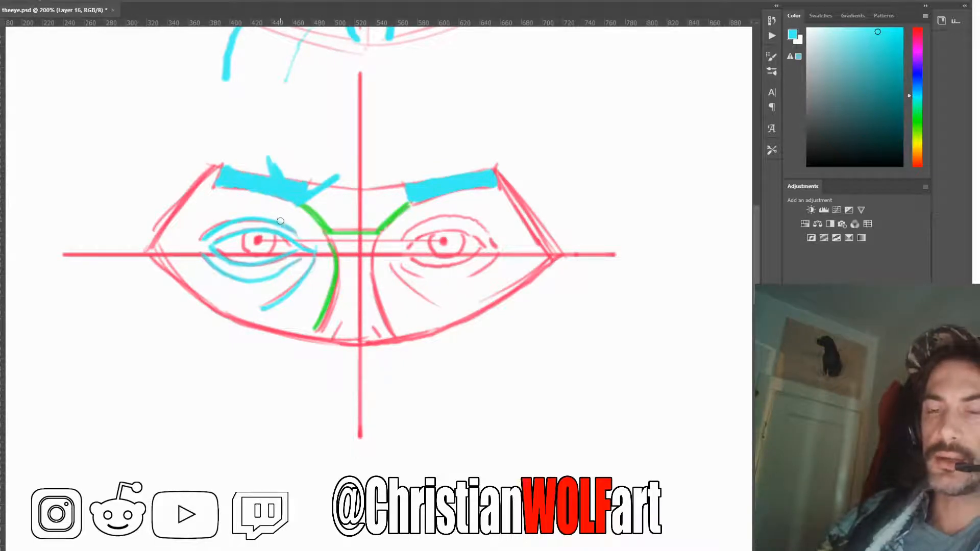
Mark and lightly shade in cyan the area between the left eye's inner lid crease and the brow above it
{"action": "left_click_drag", "start_coordinate": [285, 211], "coordinate": [280, 218]}
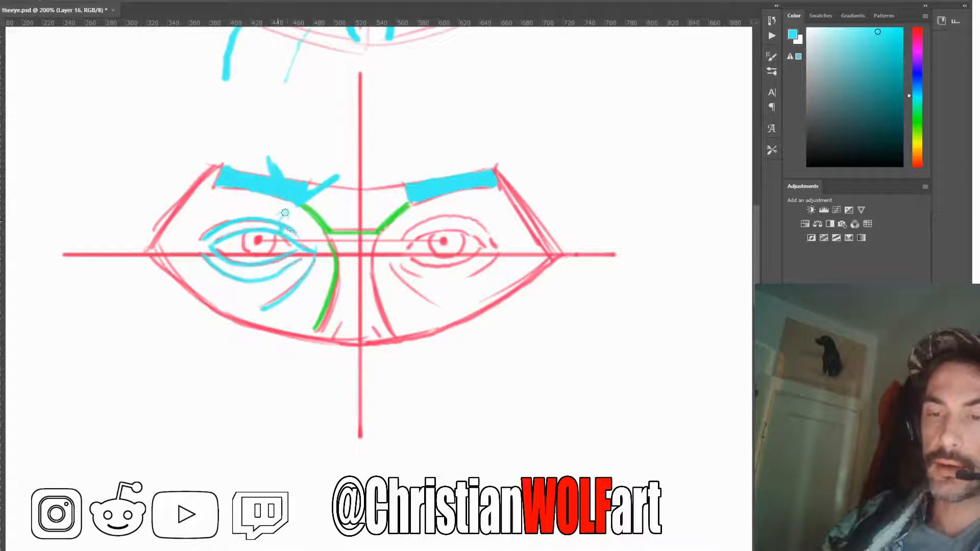
{"action": "left_click_drag", "start_coordinate": [284, 212], "coordinate": [284, 203]}
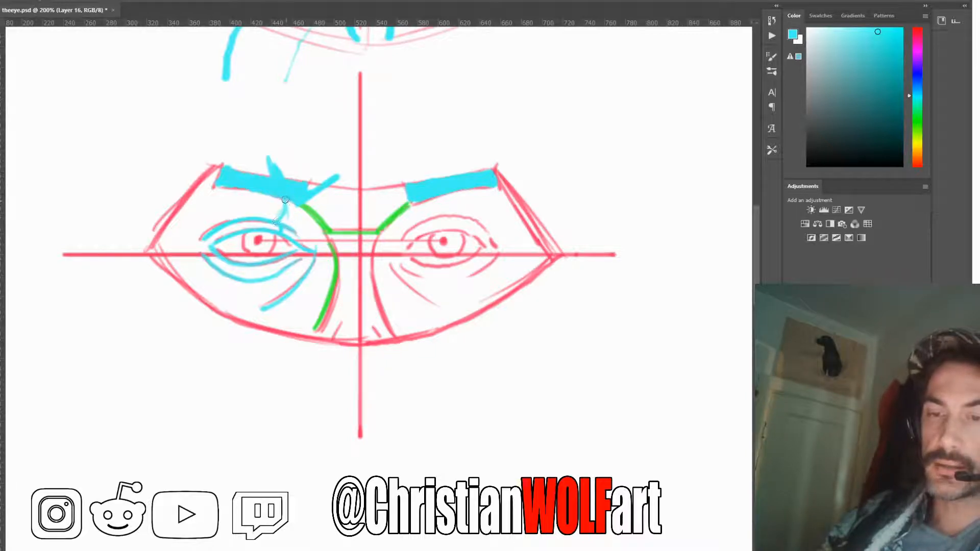
{"action": "mouse_move", "coordinate": [272, 218]}
{"action": "left_mouse_down"}
{"action": "mouse_move", "coordinate": [279, 204]}
{"action": "mouse_move", "coordinate": [265, 211]}
{"action": "left_mouse_up"}
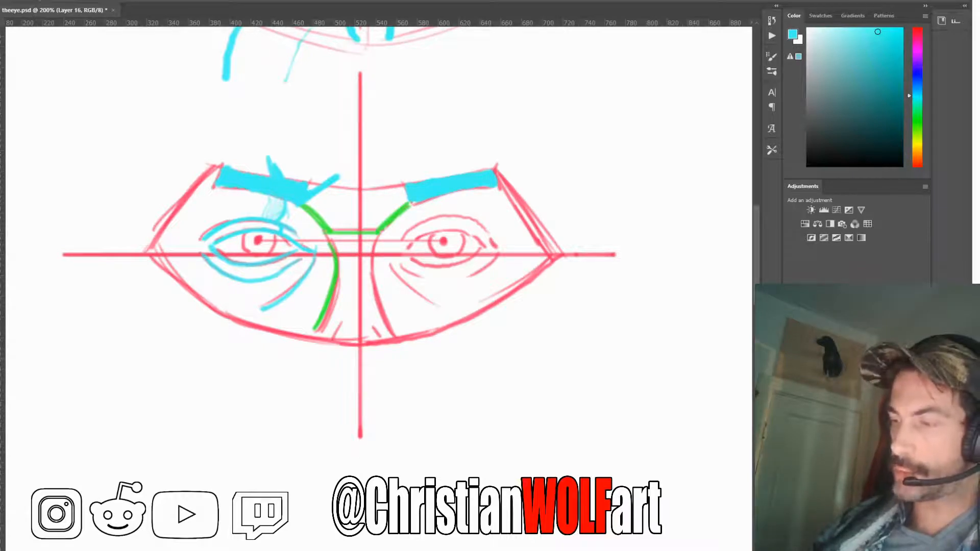
Trace the side edges of the three-quarter mask above the turned head in thick cyan, including the notch at its outer left corner
{"action": "left_click_drag", "start_coordinate": [644, 252], "coordinate": [311, 390]}
{"action": "mouse_move", "coordinate": [730, 274]}
{"action": "left_mouse_down"}
{"action": "mouse_move", "coordinate": [567, 324]}
{"action": "mouse_move", "coordinate": [288, 344]}
{"action": "left_mouse_up"}
{"action": "left_click_drag", "start_coordinate": [369, 334], "coordinate": [267, 309]}
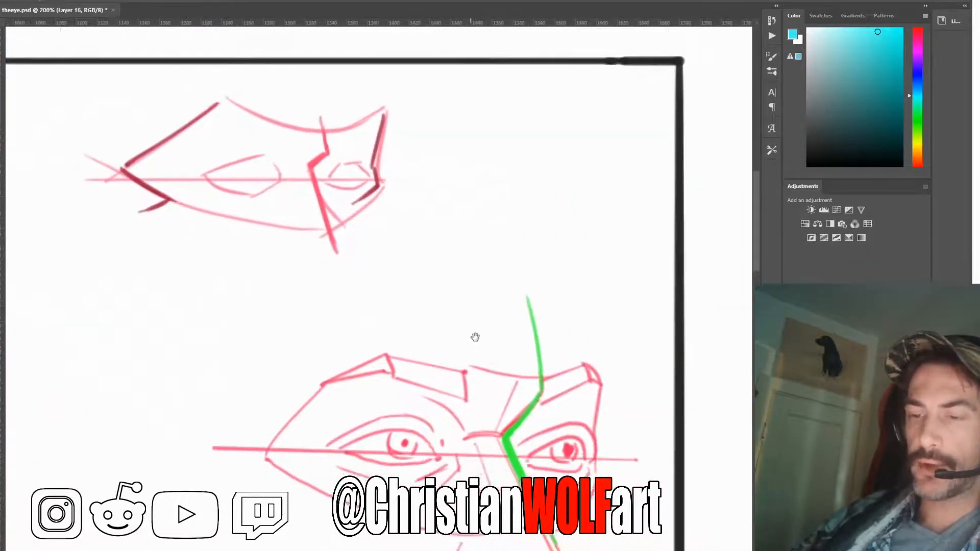
{"action": "left_click_drag", "start_coordinate": [473, 337], "coordinate": [438, 311]}
{"action": "left_click_drag", "start_coordinate": [564, 377], "coordinate": [611, 376]}
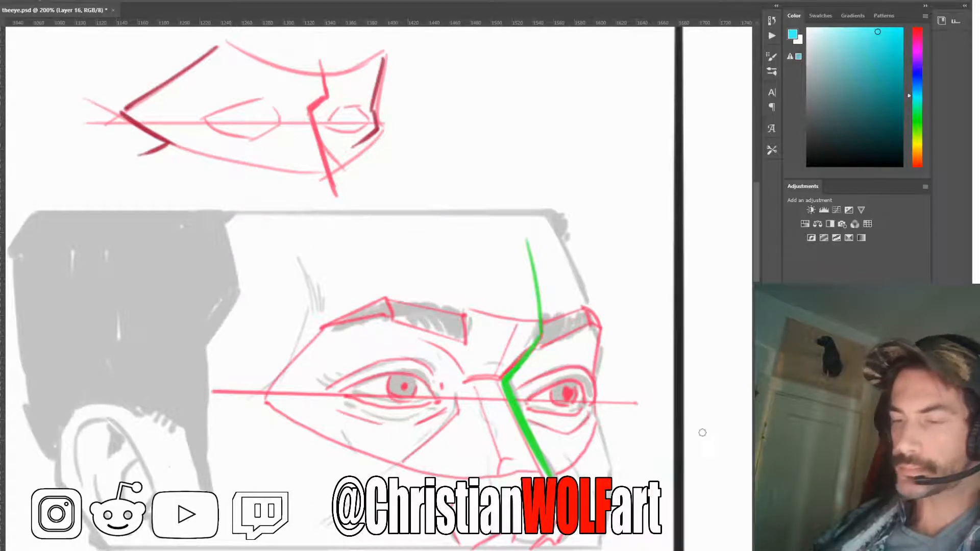
{"action": "left_click_drag", "start_coordinate": [650, 433], "coordinate": [689, 422]}
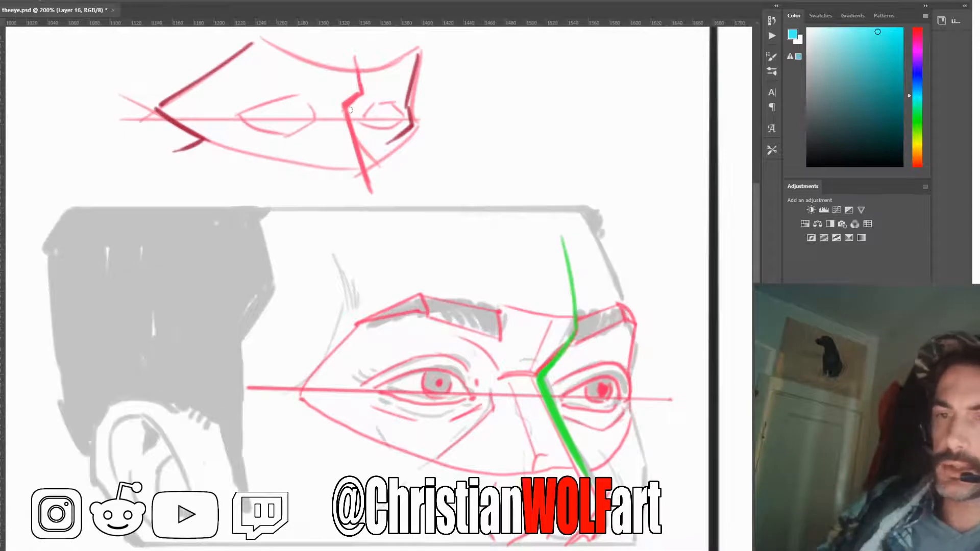
{"action": "left_click_drag", "start_coordinate": [260, 39], "coordinate": [158, 109]}
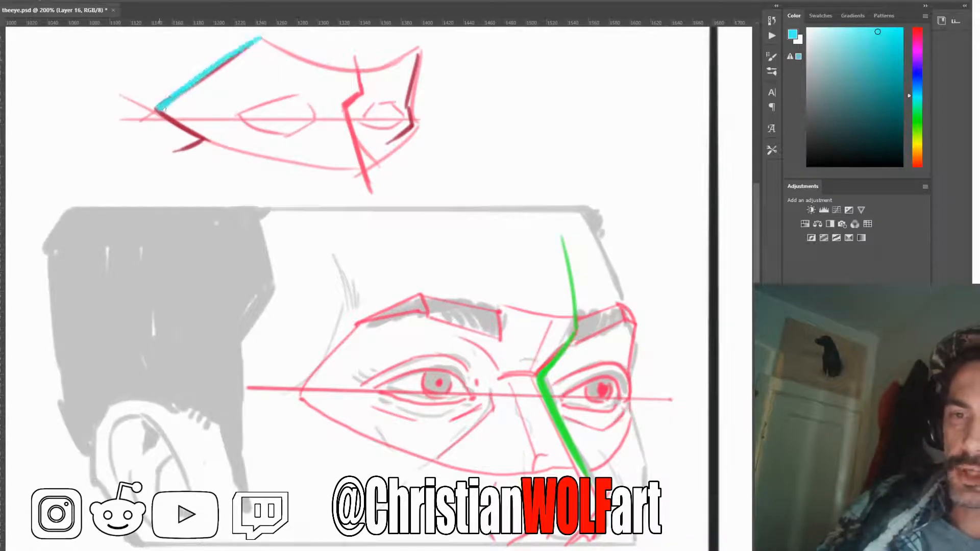
{"action": "left_click_drag", "start_coordinate": [424, 50], "coordinate": [414, 127]}
{"action": "mouse_move", "coordinate": [158, 109]}
{"action": "left_mouse_down"}
{"action": "mouse_move", "coordinate": [203, 138]}
{"action": "mouse_move", "coordinate": [177, 151]}
{"action": "left_mouse_up"}
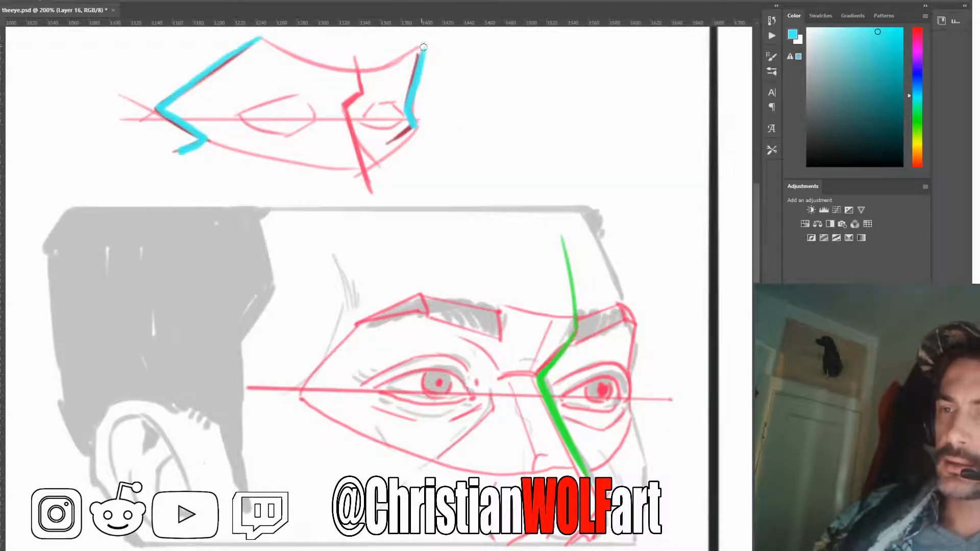
Trace the three-quarter mask's curved brow and lower edges in cyan, plus the angular brow-to-nose bend of its centre line
{"action": "mouse_move", "coordinate": [423, 45]}
{"action": "left_mouse_down"}
{"action": "mouse_move", "coordinate": [356, 74]}
{"action": "mouse_move", "coordinate": [264, 36]}
{"action": "left_mouse_up"}
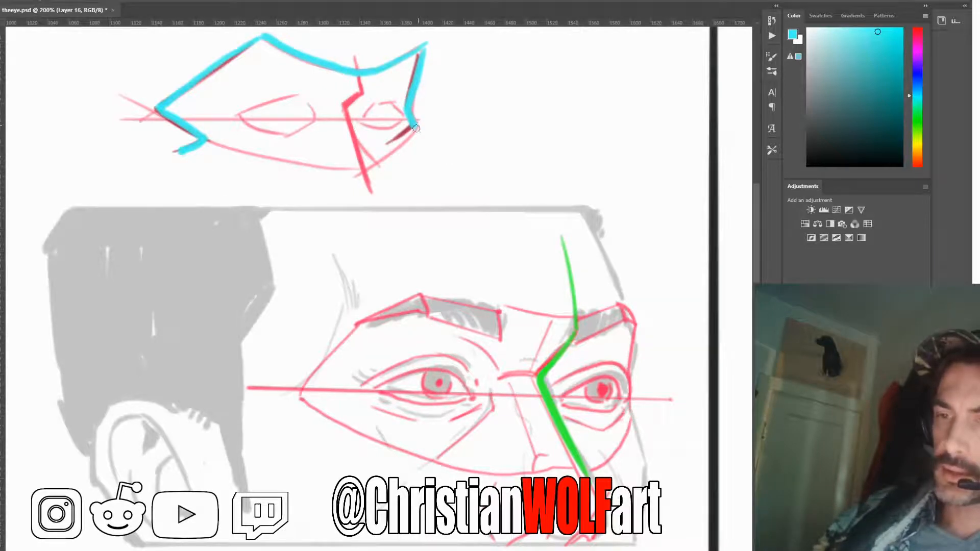
{"action": "mouse_move", "coordinate": [416, 129]}
{"action": "left_mouse_down"}
{"action": "mouse_move", "coordinate": [366, 170]}
{"action": "mouse_move", "coordinate": [319, 173]}
{"action": "mouse_move", "coordinate": [203, 139]}
{"action": "left_mouse_up"}
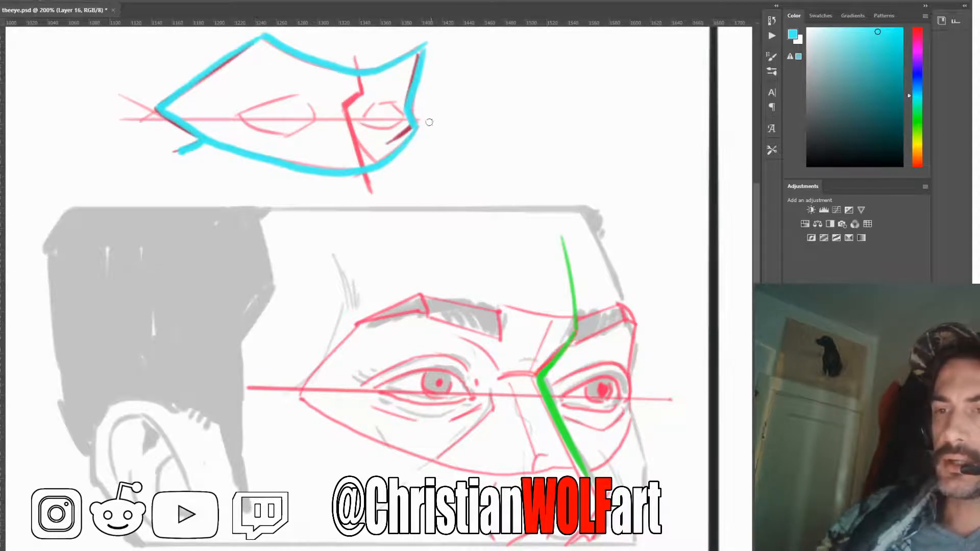
{"action": "left_click_drag", "start_coordinate": [367, 90], "coordinate": [346, 105]}
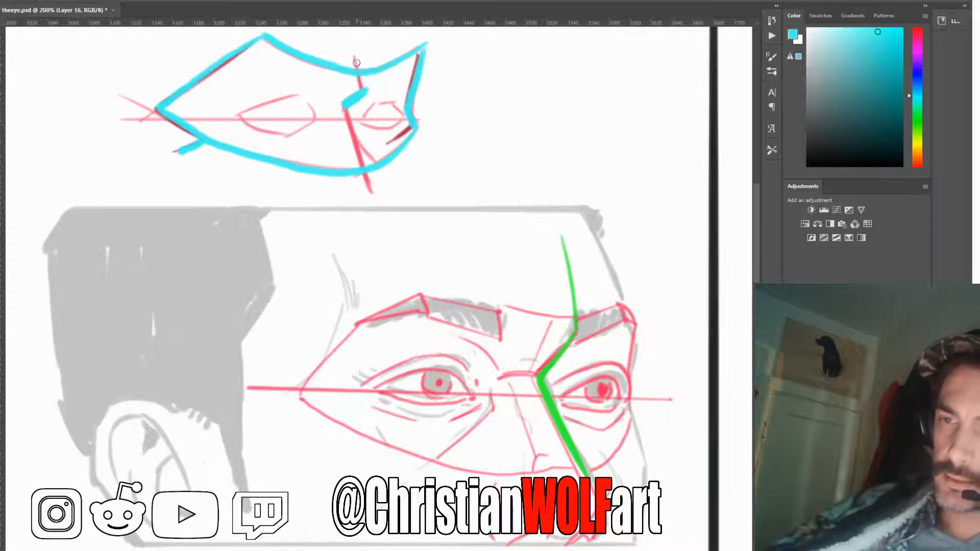
{"action": "left_click_drag", "start_coordinate": [356, 58], "coordinate": [364, 86]}
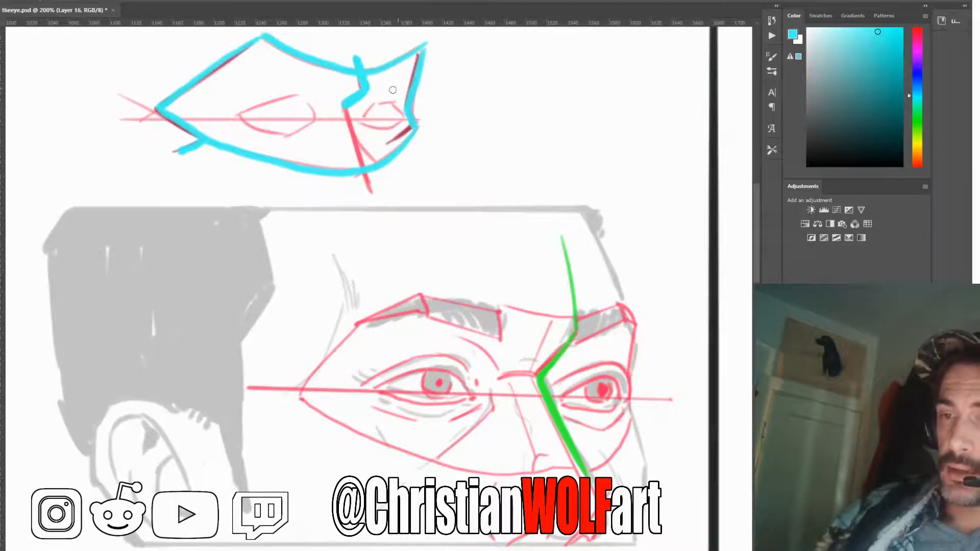
Draw a thin cyan arrow pointing at the mask's brow-to-nose bend, and sketch a small skull in profile at its tail
{"action": "left_click_drag", "start_coordinate": [395, 91], "coordinate": [521, 91]}
{"action": "left_click_drag", "start_coordinate": [383, 88], "coordinate": [391, 96]}
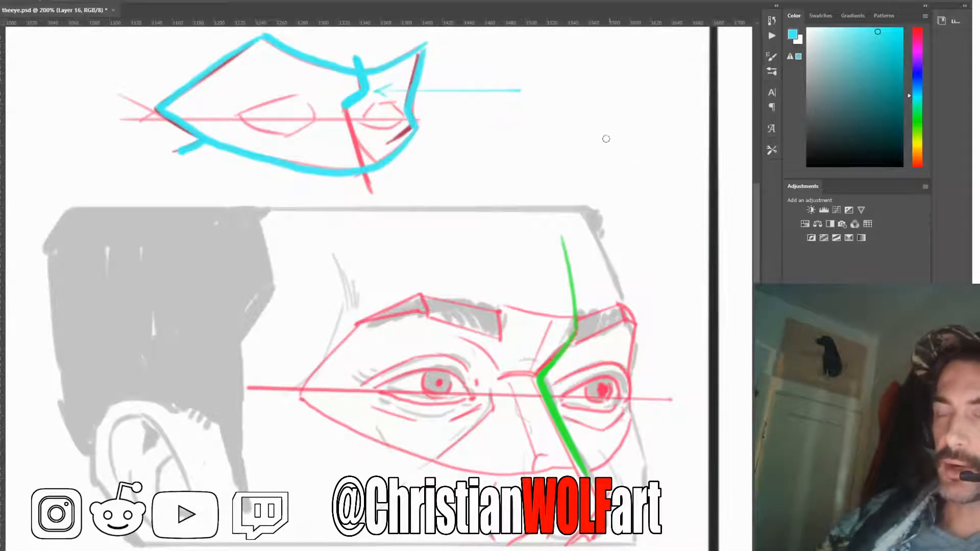
{"action": "left_click_drag", "start_coordinate": [540, 68], "coordinate": [532, 98]}
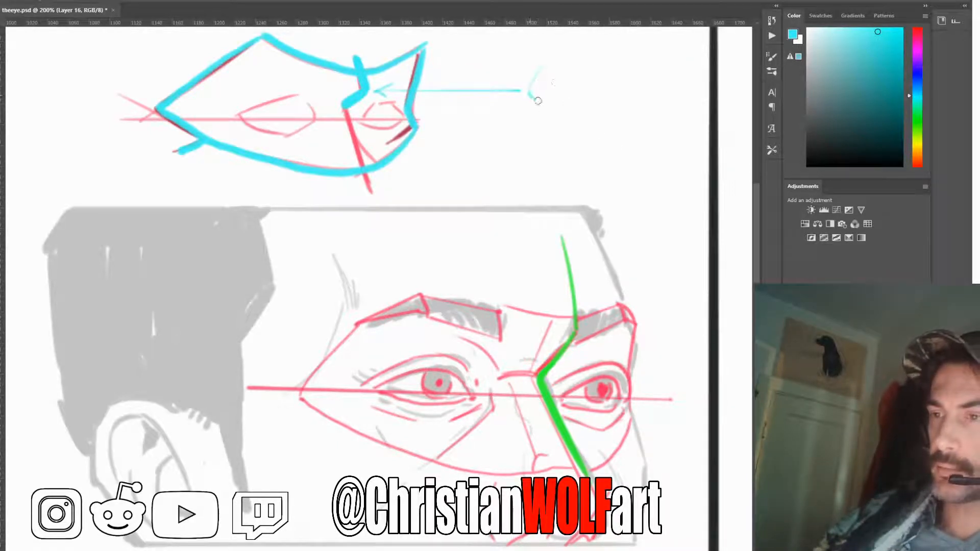
{"action": "mouse_move", "coordinate": [607, 104]}
{"action": "left_mouse_down"}
{"action": "mouse_move", "coordinate": [631, 77]}
{"action": "mouse_move", "coordinate": [611, 63]}
{"action": "mouse_move", "coordinate": [614, 50]}
{"action": "mouse_move", "coordinate": [551, 62]}
{"action": "mouse_move", "coordinate": [550, 49]}
{"action": "mouse_move", "coordinate": [532, 76]}
{"action": "mouse_move", "coordinate": [530, 97]}
{"action": "mouse_move", "coordinate": [542, 102]}
{"action": "mouse_move", "coordinate": [618, 96]}
{"action": "mouse_move", "coordinate": [605, 108]}
{"action": "mouse_move", "coordinate": [622, 91]}
{"action": "mouse_move", "coordinate": [606, 108]}
{"action": "mouse_move", "coordinate": [614, 104]}
{"action": "mouse_move", "coordinate": [535, 103]}
{"action": "mouse_move", "coordinate": [631, 93]}
{"action": "mouse_move", "coordinate": [577, 118]}
{"action": "mouse_move", "coordinate": [529, 122]}
{"action": "mouse_move", "coordinate": [620, 109]}
{"action": "left_mouse_up"}
{"action": "left_click_drag", "start_coordinate": [530, 95], "coordinate": [545, 103]}
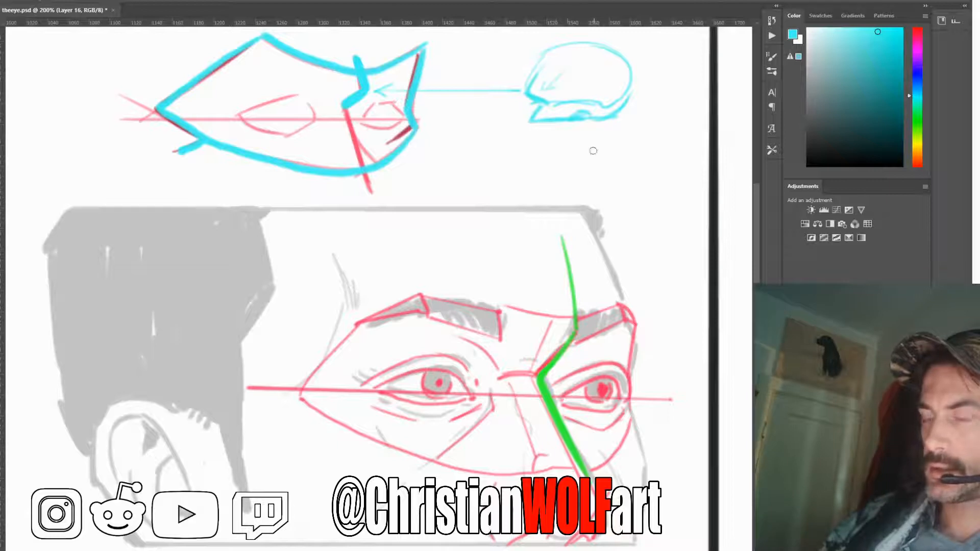
{"action": "key", "text": "ctrl"}
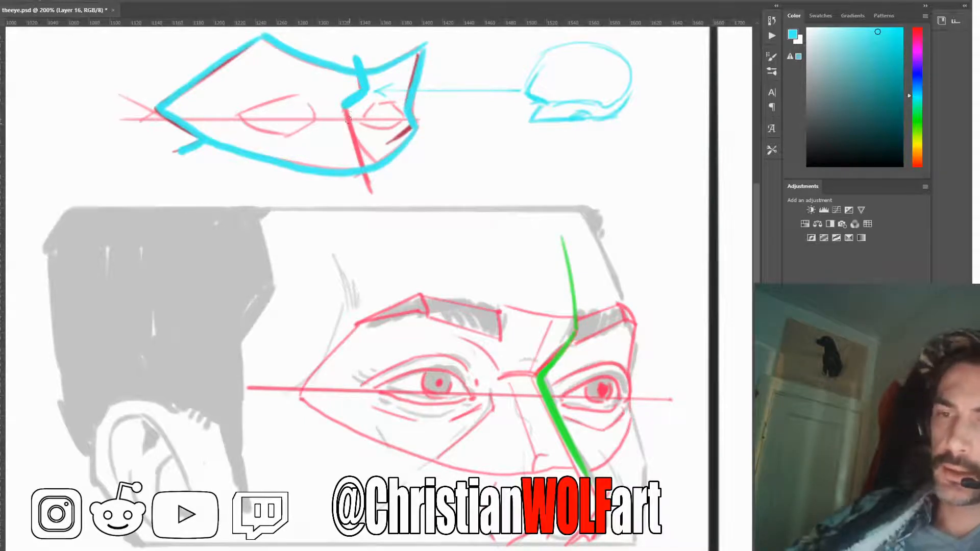
Trace the nose section of the three-quarter mask's centre line in thick cyan, extending it below the lower edge
{"action": "left_click_drag", "start_coordinate": [346, 109], "coordinate": [376, 202]}
{"action": "left_click_drag", "start_coordinate": [361, 166], "coordinate": [349, 126]}
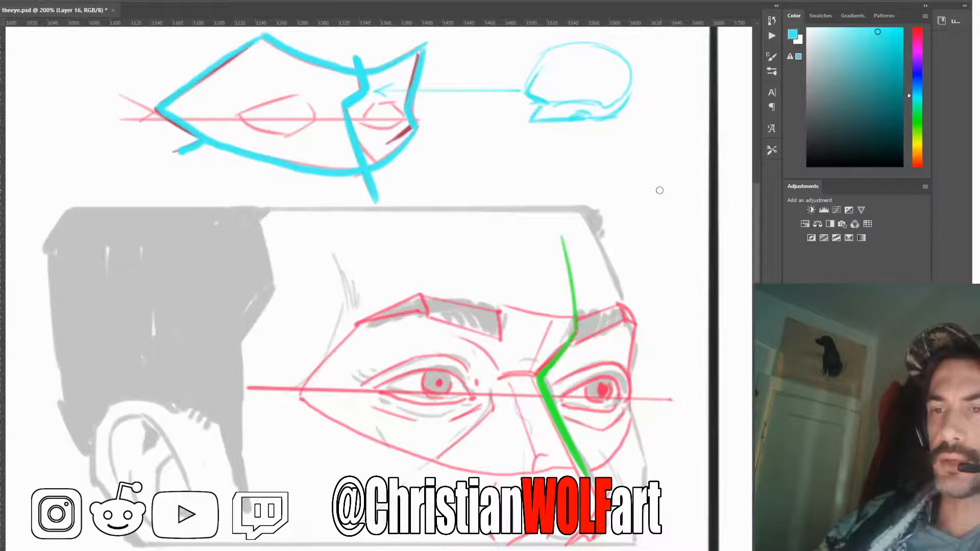
Choose a dark teal and draw brow lines above both eyes inside the three-quarter mask
{"action": "left_click", "coordinate": [889, 120]}
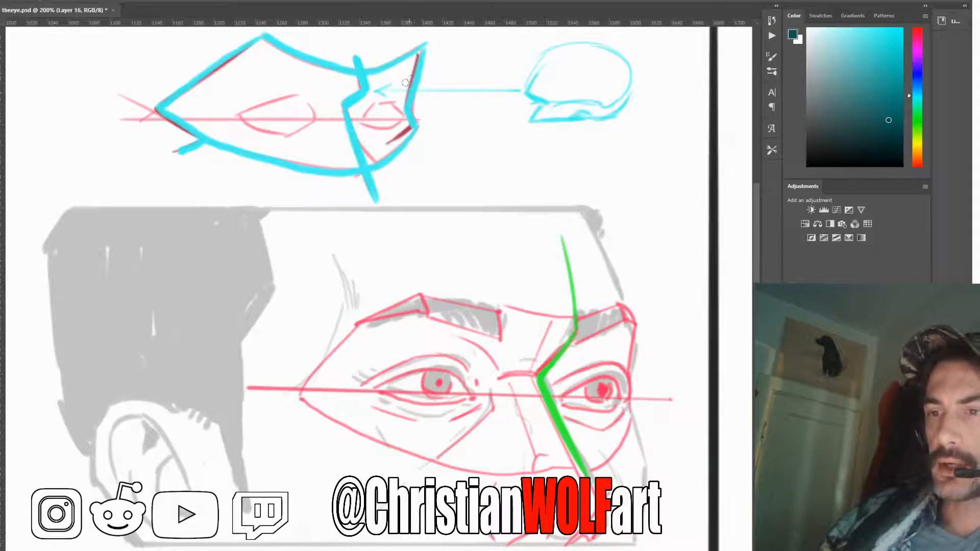
{"action": "left_click_drag", "start_coordinate": [403, 84], "coordinate": [368, 89]}
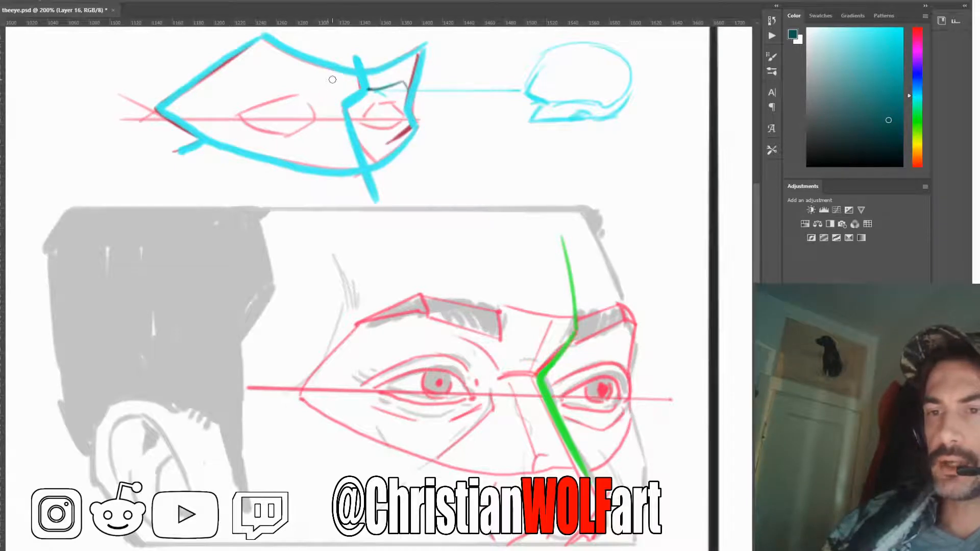
{"action": "mouse_move", "coordinate": [332, 79]}
{"action": "left_mouse_down"}
{"action": "mouse_move", "coordinate": [295, 70]}
{"action": "mouse_move", "coordinate": [306, 66]}
{"action": "mouse_move", "coordinate": [240, 81]}
{"action": "mouse_move", "coordinate": [200, 106]}
{"action": "left_mouse_up"}
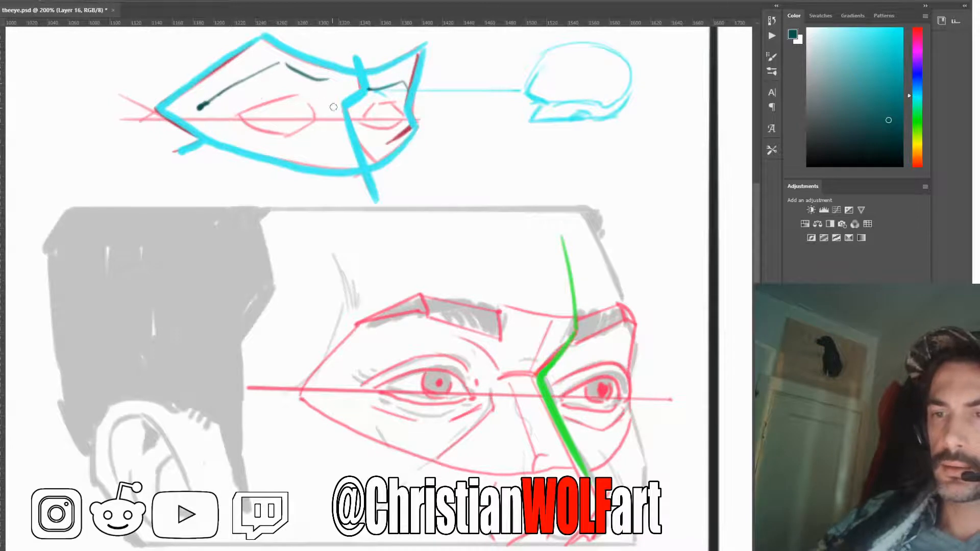
Add a short dark teal stroke below the near inner brow, mark the near eye's corners and trace its upper and lower lids
{"action": "left_click_drag", "start_coordinate": [309, 84], "coordinate": [332, 97]}
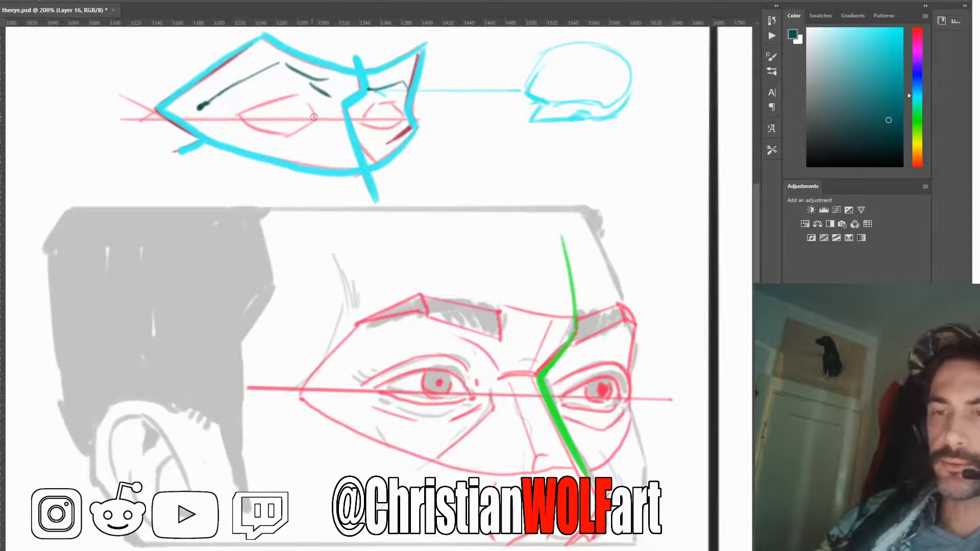
{"action": "left_click_drag", "start_coordinate": [309, 117], "coordinate": [319, 118]}
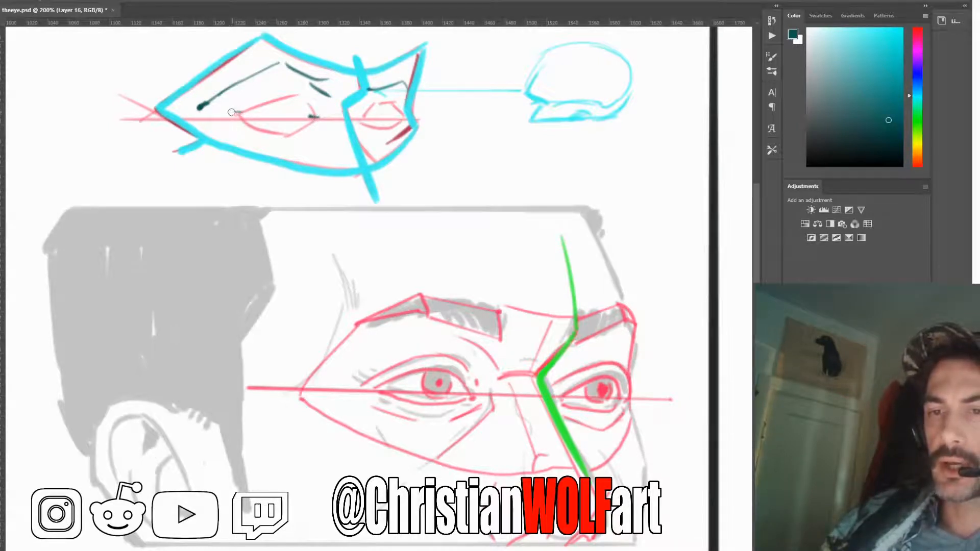
{"action": "left_click_drag", "start_coordinate": [232, 112], "coordinate": [245, 112]}
{"action": "left_click_drag", "start_coordinate": [305, 99], "coordinate": [309, 118]}
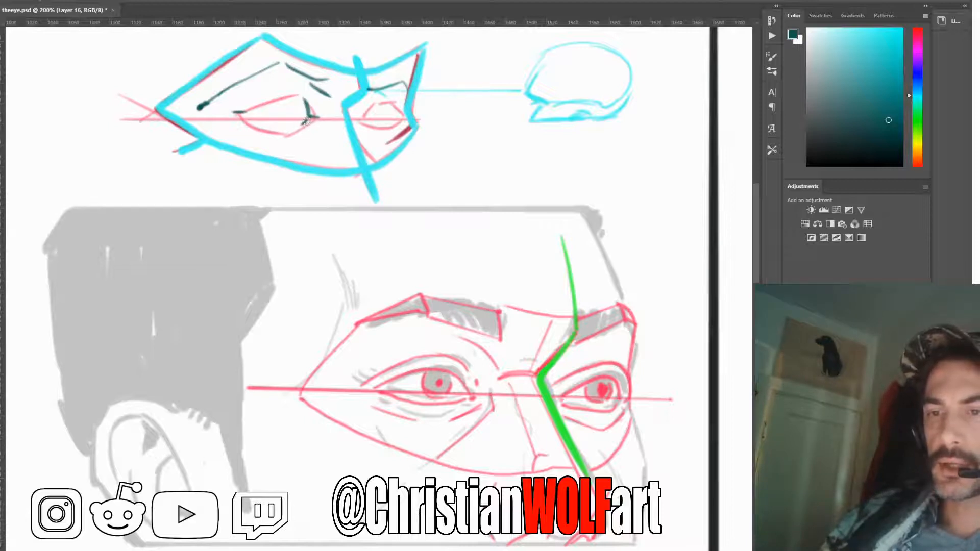
{"action": "mouse_move", "coordinate": [305, 121]}
{"action": "left_mouse_down"}
{"action": "mouse_move", "coordinate": [246, 118]}
{"action": "mouse_move", "coordinate": [298, 126]}
{"action": "mouse_move", "coordinate": [260, 104]}
{"action": "mouse_move", "coordinate": [297, 96]}
{"action": "mouse_move", "coordinate": [244, 110]}
{"action": "left_mouse_up"}
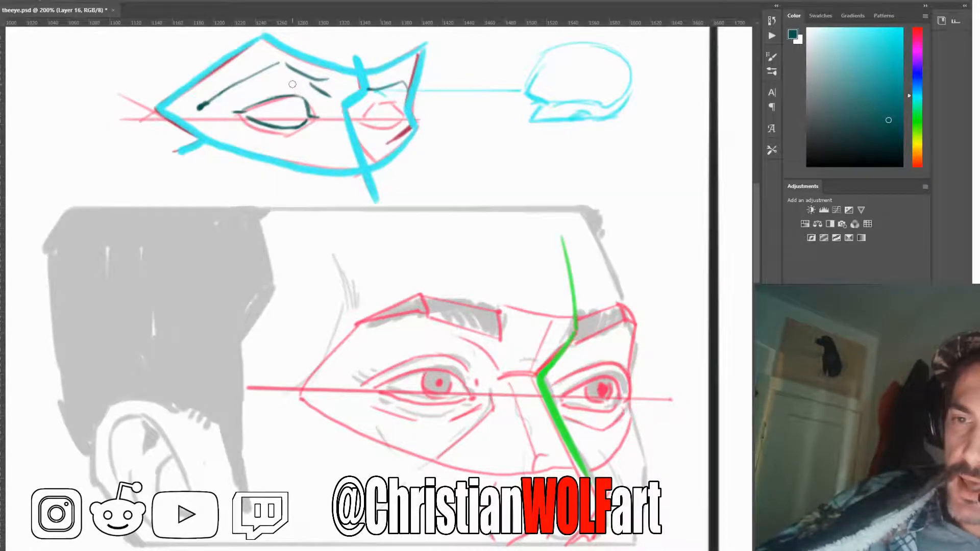
Draw a thin curved guide through the near eye's inner corner, and try a small arrow pointing at that corner
{"action": "left_click_drag", "start_coordinate": [307, 117], "coordinate": [295, 144]}
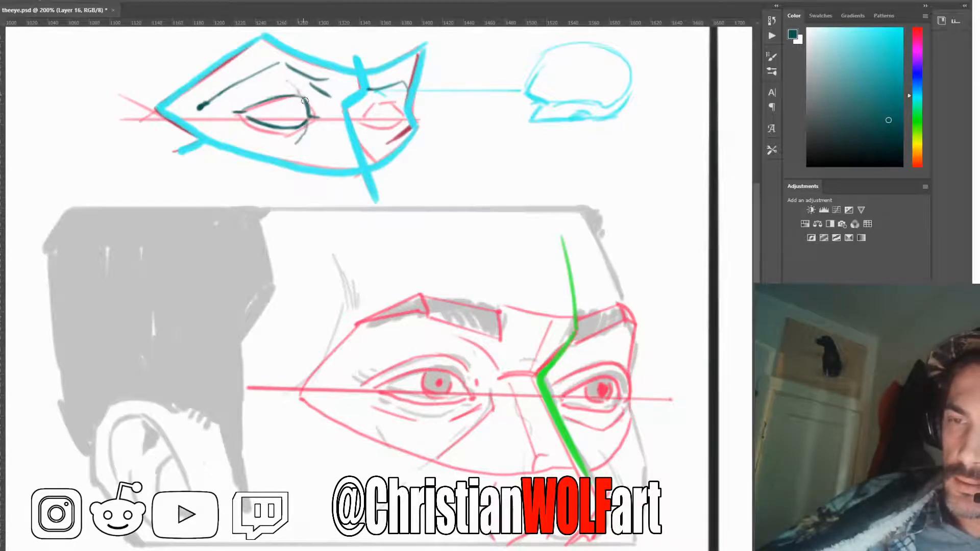
{"action": "left_click_drag", "start_coordinate": [305, 132], "coordinate": [294, 145]}
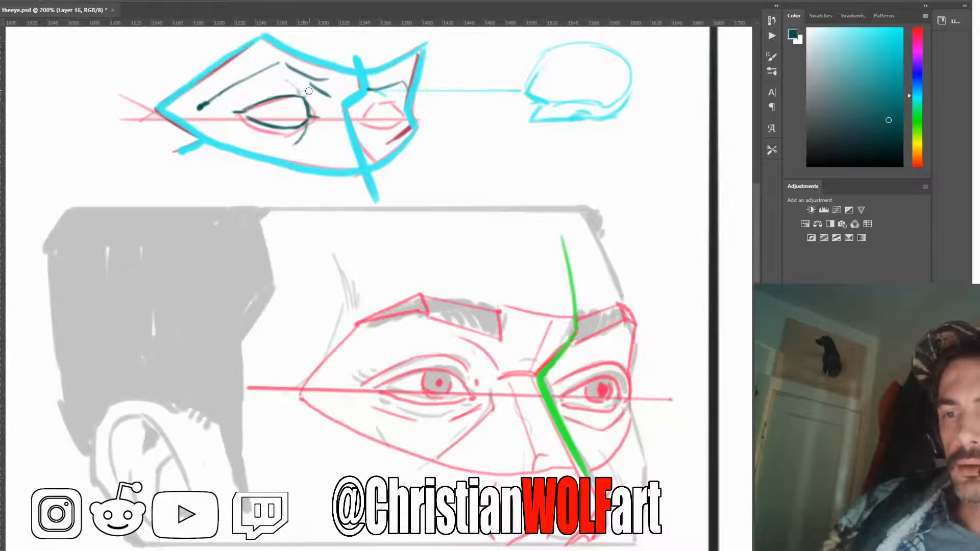
{"action": "left_click_drag", "start_coordinate": [315, 98], "coordinate": [312, 106]}
{"action": "left_click_drag", "start_coordinate": [312, 99], "coordinate": [320, 104]}
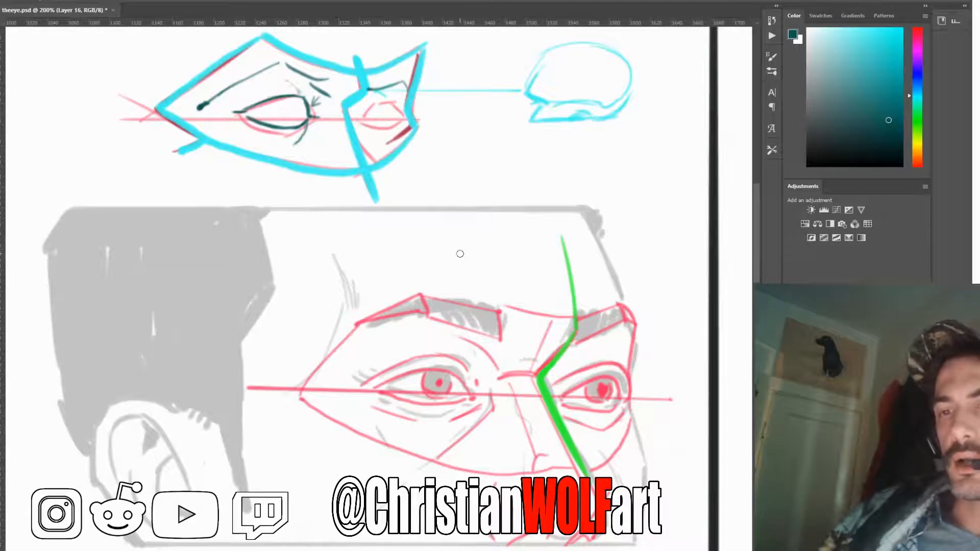
{"action": "key", "text": "ctrl"}
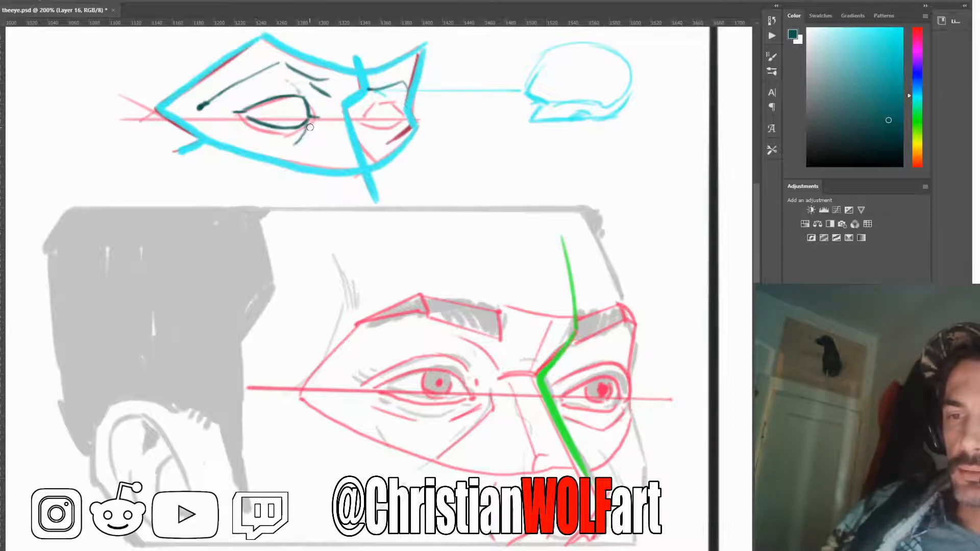
Draw the fold under the near eye's lower lid and the crease arching above its upper lid in dark teal
{"action": "left_click_drag", "start_coordinate": [309, 129], "coordinate": [294, 142]}
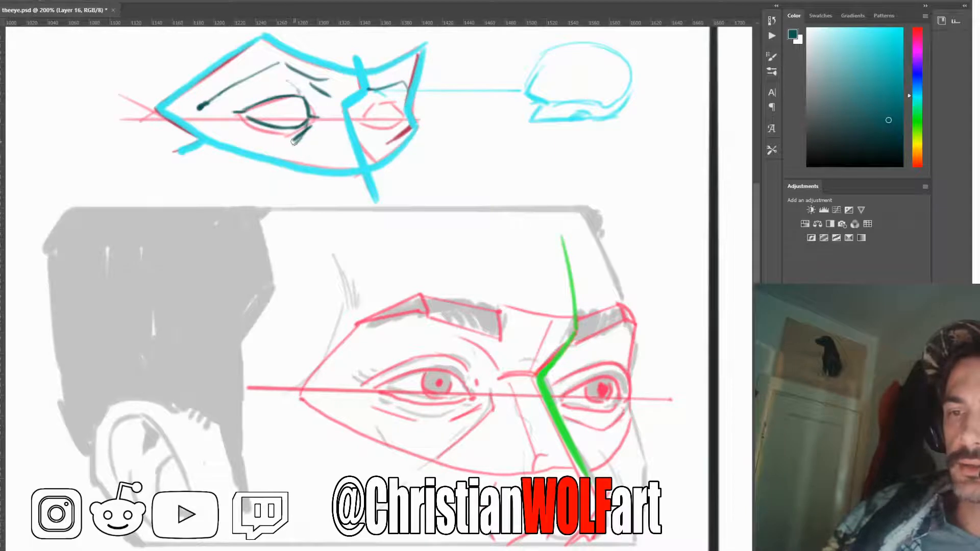
{"action": "left_click_drag", "start_coordinate": [281, 141], "coordinate": [242, 122]}
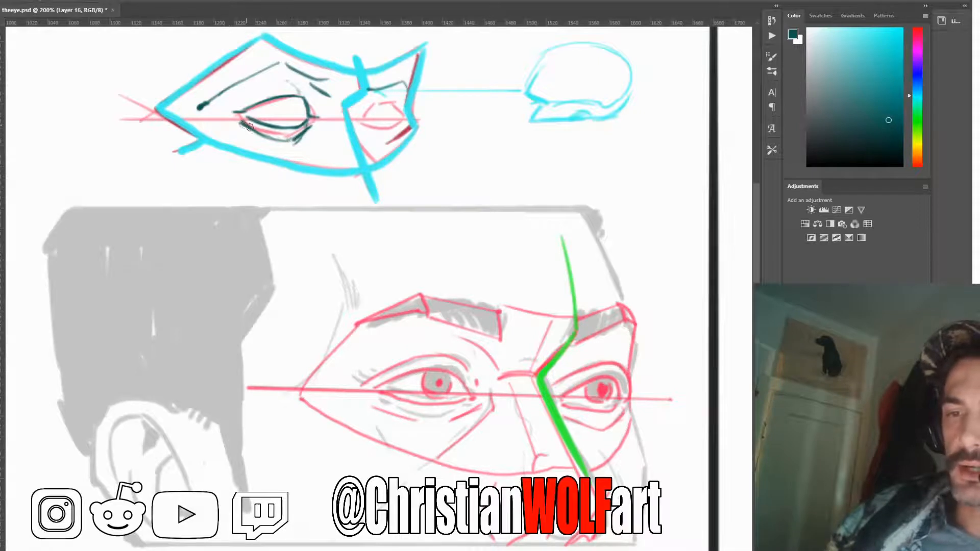
{"action": "left_click_drag", "start_coordinate": [243, 127], "coordinate": [270, 146]}
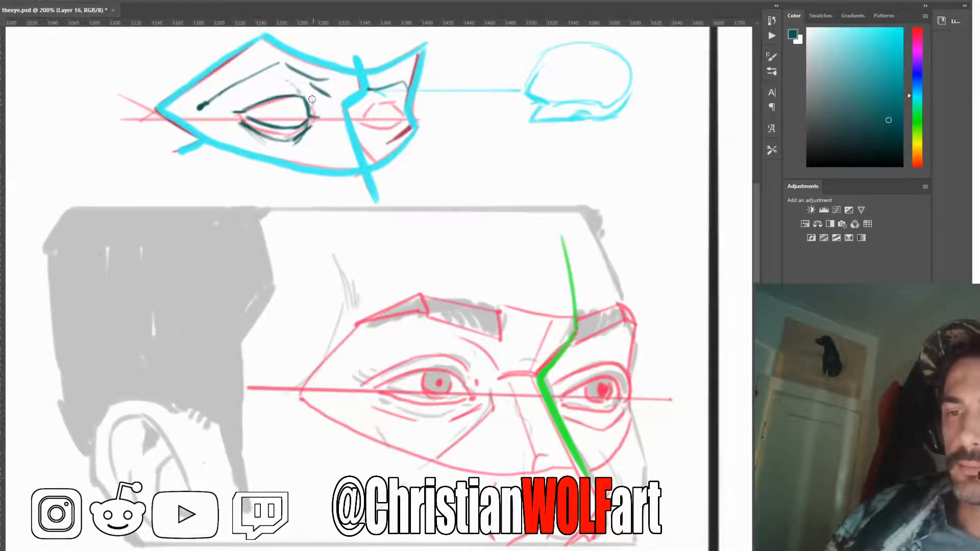
{"action": "left_click_drag", "start_coordinate": [294, 82], "coordinate": [235, 104]}
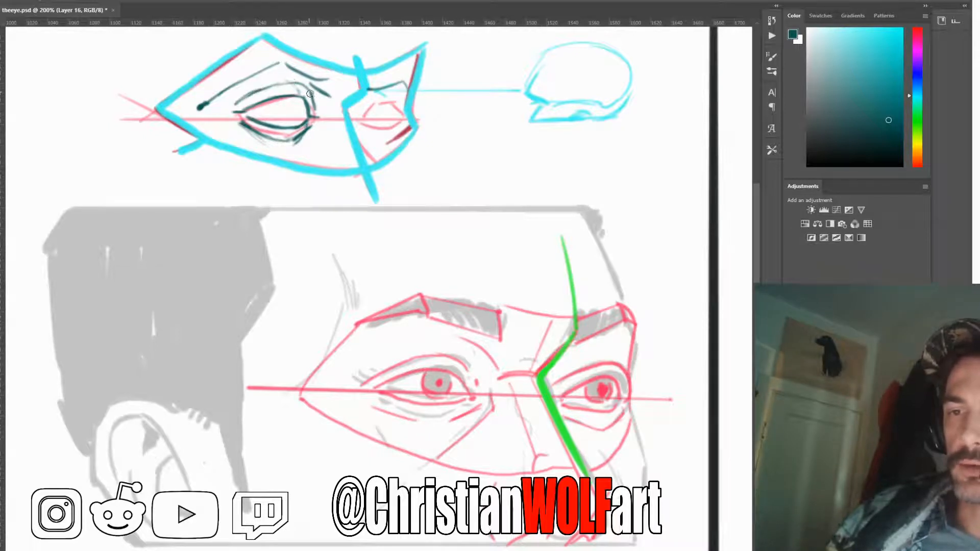
{"action": "mouse_move", "coordinate": [310, 94]}
{"action": "left_mouse_down"}
{"action": "mouse_move", "coordinate": [295, 82]}
{"action": "mouse_move", "coordinate": [233, 104]}
{"action": "left_mouse_up"}
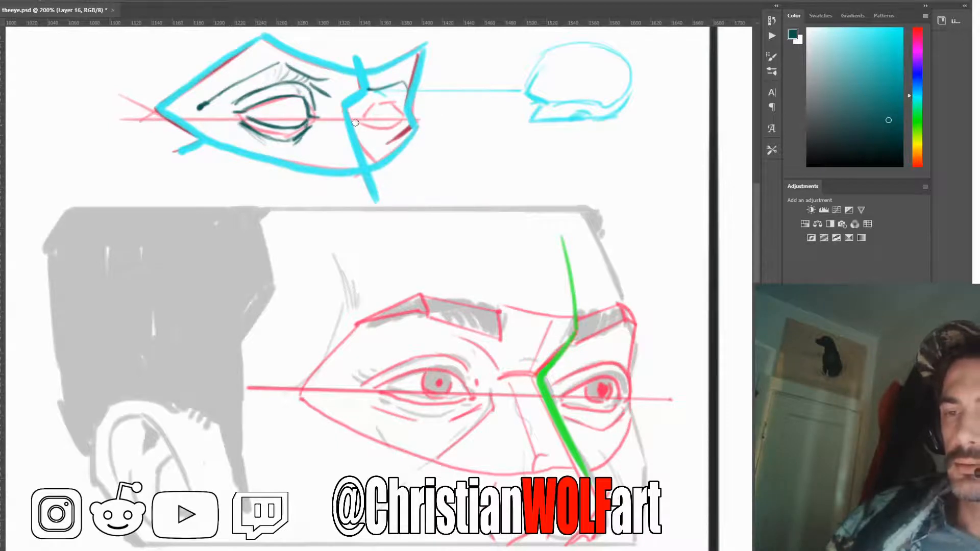
Paint thick dark teal eyebrows on both sides of the mask and retrace its angular brow-to-nose centre line
{"action": "mouse_move", "coordinate": [276, 53]}
{"action": "left_mouse_down"}
{"action": "mouse_move", "coordinate": [314, 71]}
{"action": "mouse_move", "coordinate": [280, 42]}
{"action": "mouse_move", "coordinate": [332, 72]}
{"action": "mouse_move", "coordinate": [412, 64]}
{"action": "left_mouse_up"}
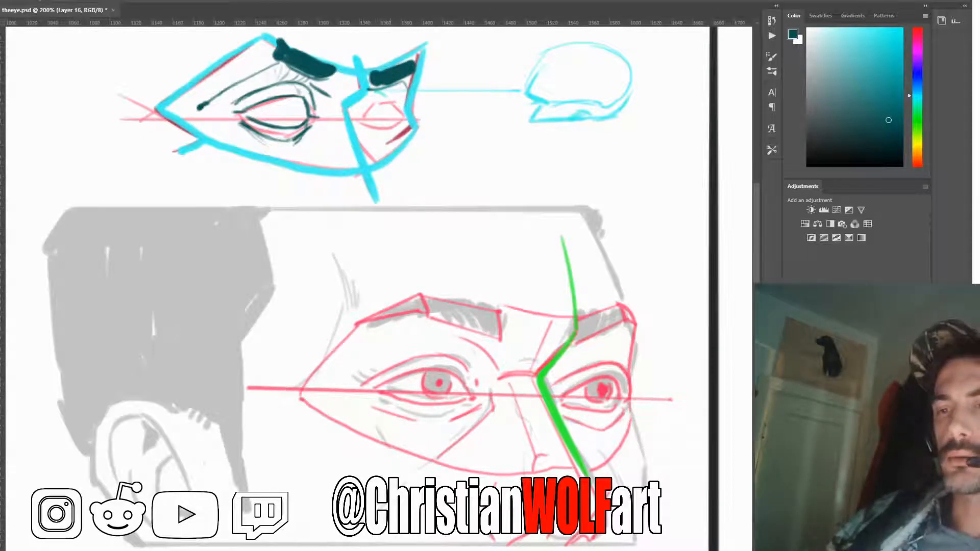
{"action": "mouse_move", "coordinate": [359, 62]}
{"action": "left_mouse_down"}
{"action": "mouse_move", "coordinate": [368, 90]}
{"action": "mouse_move", "coordinate": [343, 111]}
{"action": "mouse_move", "coordinate": [367, 184]}
{"action": "left_mouse_up"}
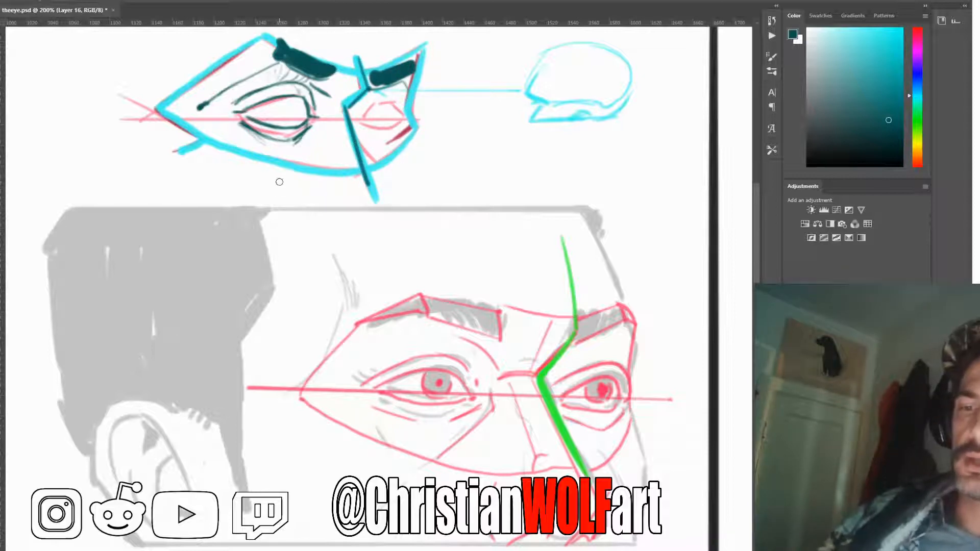
Draw upward dark teal arrows below both eyes of the mask, and erase them again
{"action": "mouse_move", "coordinate": [266, 192]}
{"action": "left_mouse_down"}
{"action": "mouse_move", "coordinate": [291, 194]}
{"action": "mouse_move", "coordinate": [272, 255]}
{"action": "left_mouse_up"}
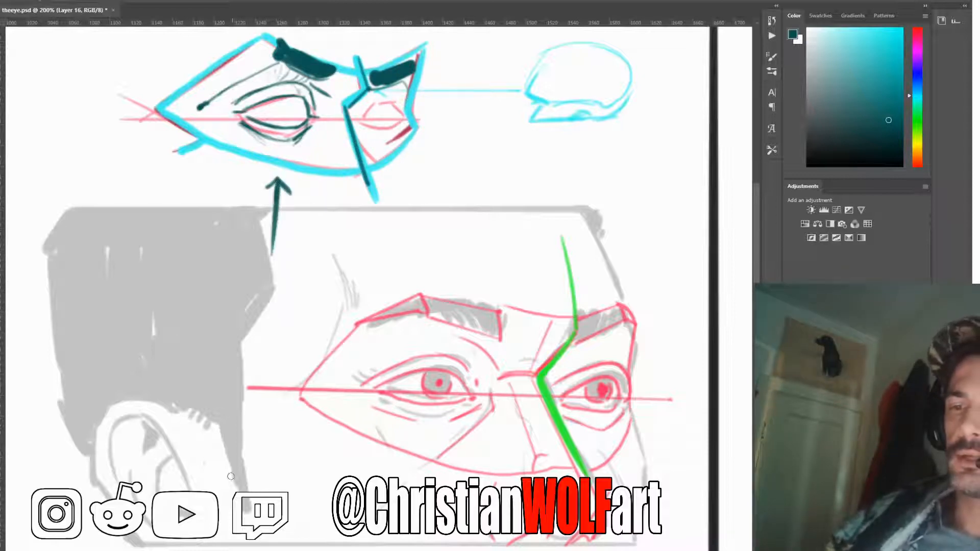
{"action": "mouse_move", "coordinate": [391, 193]}
{"action": "left_mouse_down"}
{"action": "mouse_move", "coordinate": [401, 175]}
{"action": "mouse_move", "coordinate": [411, 189]}
{"action": "mouse_move", "coordinate": [400, 238]}
{"action": "left_mouse_up"}
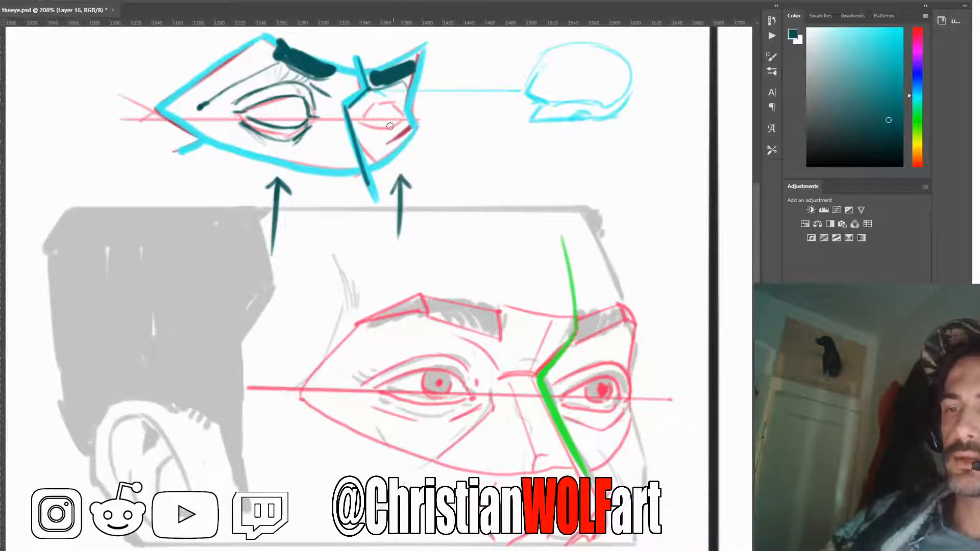
{"action": "key", "text": "e"}
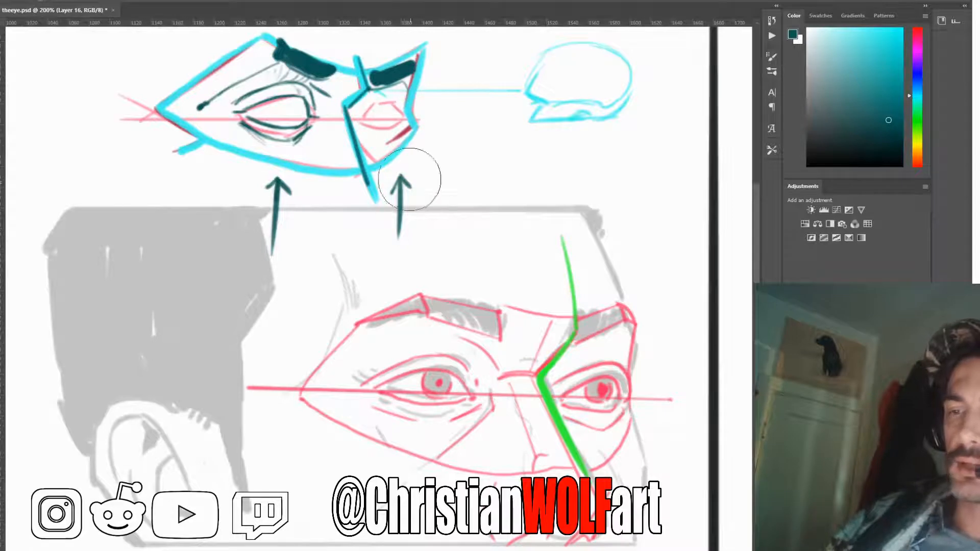
{"action": "left_click_drag", "start_coordinate": [411, 175], "coordinate": [400, 219]}
{"action": "mouse_move", "coordinate": [282, 209]}
{"action": "left_mouse_down"}
{"action": "mouse_move", "coordinate": [275, 232]}
{"action": "mouse_move", "coordinate": [295, 202]}
{"action": "left_mouse_up"}
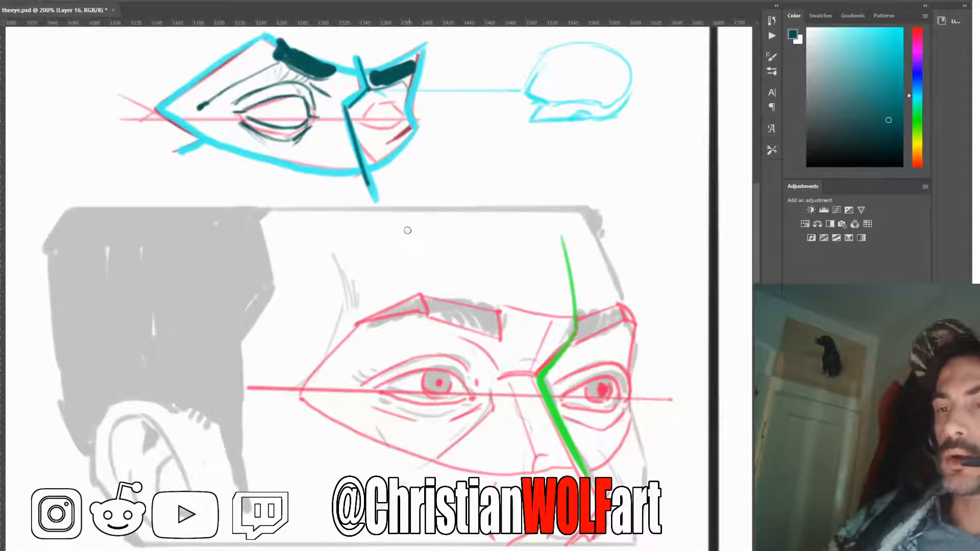
Erase the cyan and dark teal markings from the three-quarter mask with a larger eraser, keeping the red sketch
{"action": "key", "text": "bracketright"}
{"action": "key", "text": "bracketright"}
{"action": "key", "text": "bracketright"}
{"action": "mouse_move", "coordinate": [396, 203]}
{"action": "left_mouse_down"}
{"action": "mouse_move", "coordinate": [411, 138]}
{"action": "mouse_move", "coordinate": [381, 104]}
{"action": "mouse_move", "coordinate": [387, 83]}
{"action": "mouse_move", "coordinate": [336, 85]}
{"action": "mouse_move", "coordinate": [327, 118]}
{"action": "mouse_move", "coordinate": [304, 58]}
{"action": "mouse_move", "coordinate": [250, 55]}
{"action": "mouse_move", "coordinate": [142, 158]}
{"action": "mouse_move", "coordinate": [288, 158]}
{"action": "mouse_move", "coordinate": [280, 109]}
{"action": "left_mouse_up"}
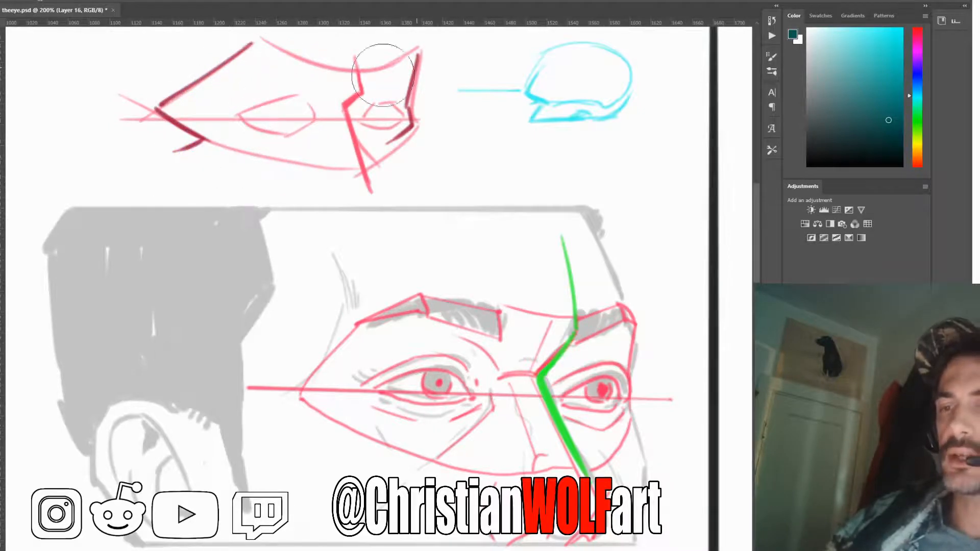
Outline a new far-side eye in dark teal over the grey hair area, with marked corners, arched upper lid and lower lid
{"action": "key", "text": "bracketleft"}
{"action": "key", "text": "bracketleft"}
{"action": "key", "text": "bracketleft"}
{"action": "key", "text": "bracketleft"}
{"action": "key", "text": "bracketleft"}
{"action": "key", "text": "bracketleft"}
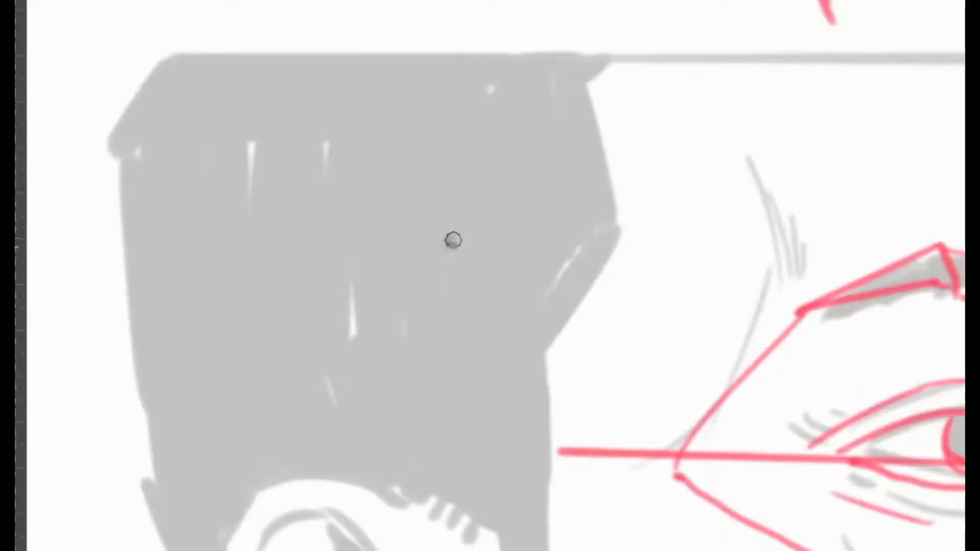
{"action": "left_click", "coordinate": [453, 241]}
{"action": "left_click_drag", "start_coordinate": [462, 230], "coordinate": [494, 170]}
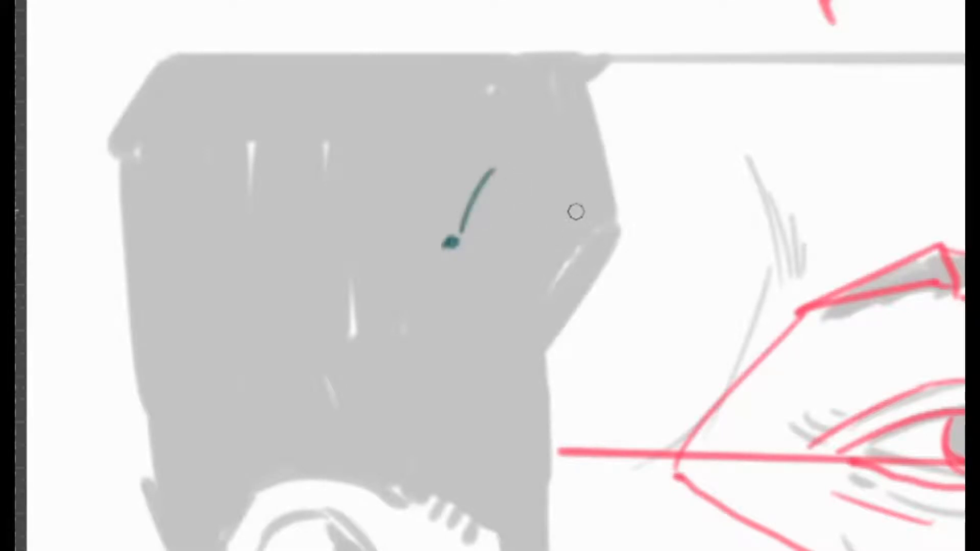
{"action": "mouse_move", "coordinate": [580, 217]}
{"action": "left_mouse_down"}
{"action": "mouse_move", "coordinate": [603, 209]}
{"action": "mouse_move", "coordinate": [498, 164]}
{"action": "mouse_move", "coordinate": [480, 178]}
{"action": "left_mouse_up"}
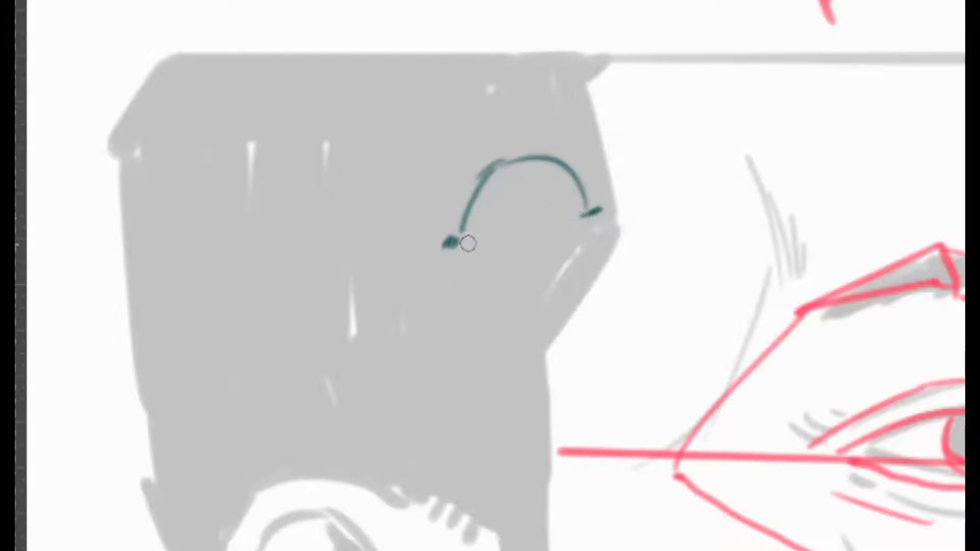
{"action": "mouse_move", "coordinate": [587, 219]}
{"action": "left_mouse_down"}
{"action": "mouse_move", "coordinate": [540, 250]}
{"action": "mouse_move", "coordinate": [466, 248]}
{"action": "mouse_move", "coordinate": [572, 228]}
{"action": "mouse_move", "coordinate": [519, 253]}
{"action": "mouse_move", "coordinate": [511, 245]}
{"action": "mouse_move", "coordinate": [579, 225]}
{"action": "left_mouse_up"}
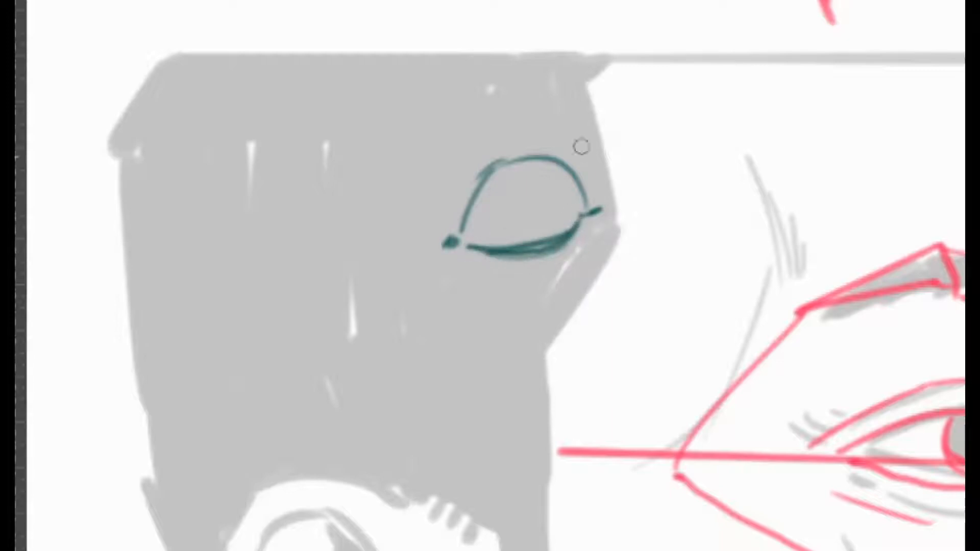
Draw a thin eyeball curve through the new eye's outer corner and a curved fold beneath its lower lid
{"action": "mouse_move", "coordinate": [505, 107]}
{"action": "left_mouse_down"}
{"action": "mouse_move", "coordinate": [558, 142]}
{"action": "mouse_move", "coordinate": [576, 178]}
{"action": "left_mouse_up"}
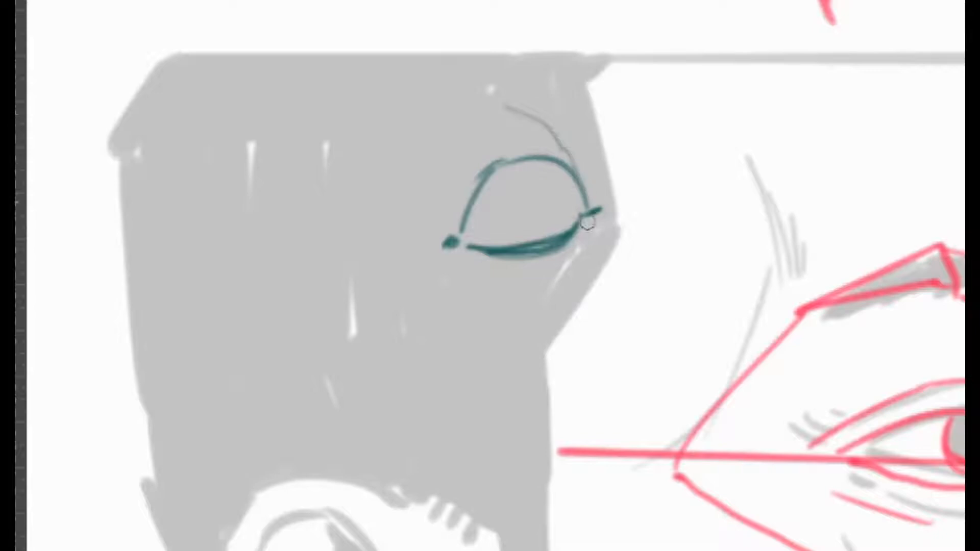
{"action": "mouse_move", "coordinate": [587, 221]}
{"action": "left_mouse_down"}
{"action": "mouse_move", "coordinate": [580, 261]}
{"action": "mouse_move", "coordinate": [530, 329]}
{"action": "left_mouse_up"}
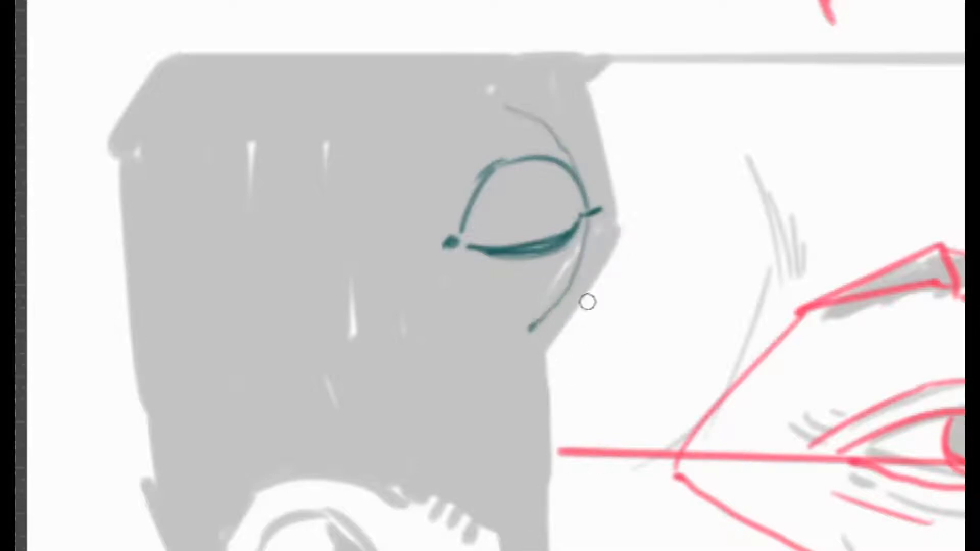
{"action": "key", "text": "ctrl"}
{"action": "mouse_move", "coordinate": [583, 252]}
{"action": "left_mouse_down"}
{"action": "mouse_move", "coordinate": [561, 284]}
{"action": "mouse_move", "coordinate": [498, 285]}
{"action": "left_mouse_up"}
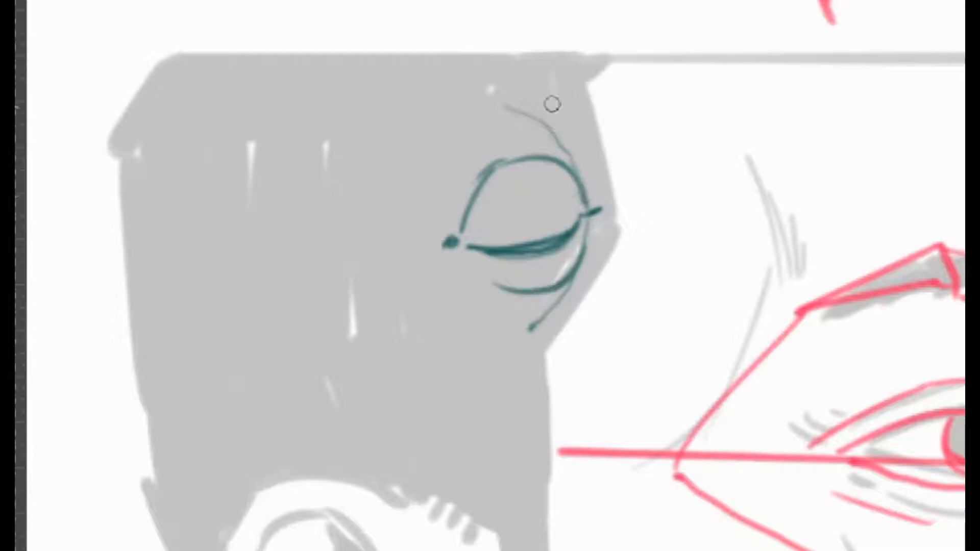
Thicken the new eye's upper lid, reinforce the lower fold and draw a heavy crease above the outer corner
{"action": "mouse_move", "coordinate": [585, 205]}
{"action": "left_mouse_down"}
{"action": "mouse_move", "coordinate": [567, 172]}
{"action": "mouse_move", "coordinate": [523, 158]}
{"action": "mouse_move", "coordinate": [498, 173]}
{"action": "left_mouse_up"}
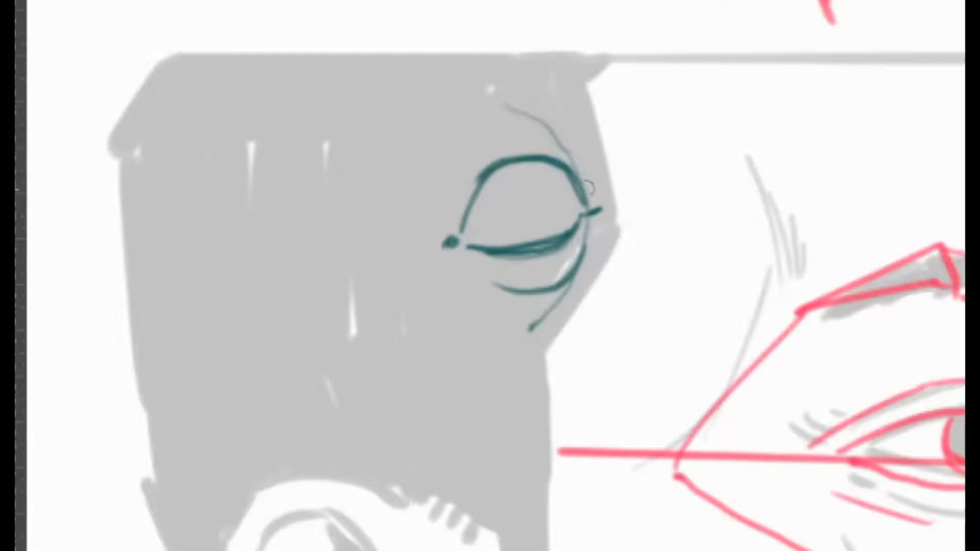
{"action": "left_click_drag", "start_coordinate": [587, 223], "coordinate": [575, 272]}
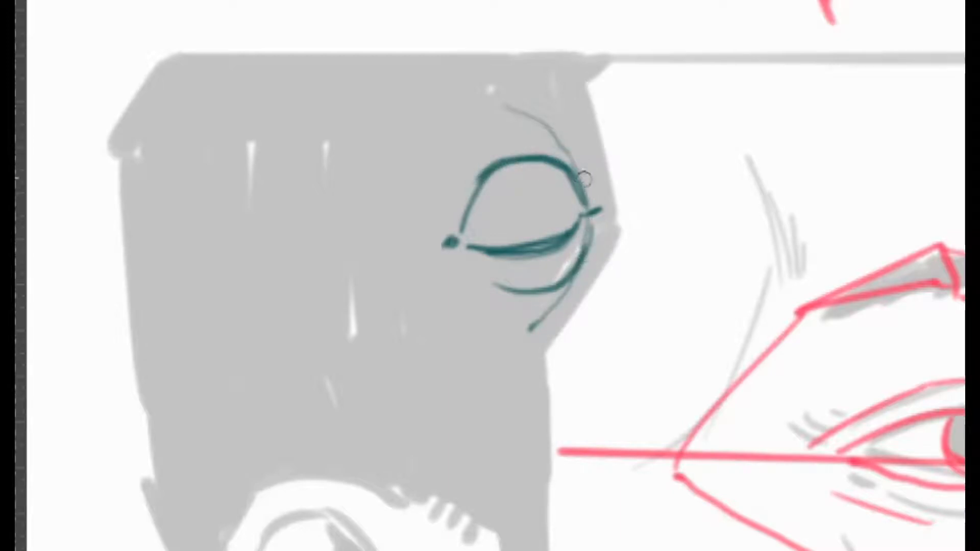
{"action": "mouse_move", "coordinate": [592, 194]}
{"action": "left_mouse_down"}
{"action": "mouse_move", "coordinate": [573, 154]}
{"action": "mouse_move", "coordinate": [591, 185]}
{"action": "mouse_move", "coordinate": [541, 135]}
{"action": "mouse_move", "coordinate": [589, 187]}
{"action": "mouse_move", "coordinate": [569, 134]}
{"action": "left_mouse_up"}
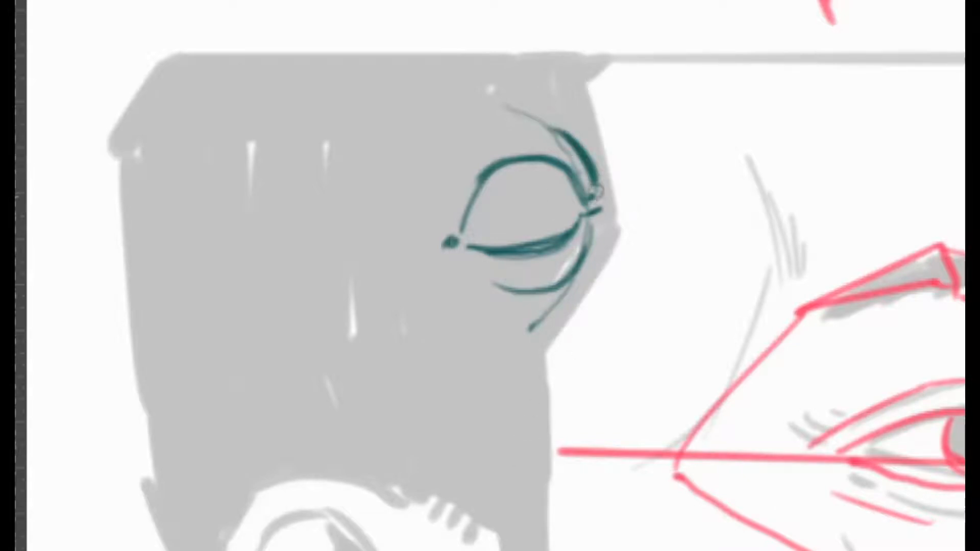
{"action": "mouse_move", "coordinate": [596, 191]}
{"action": "left_mouse_down"}
{"action": "mouse_move", "coordinate": [549, 131]}
{"action": "mouse_move", "coordinate": [585, 137]}
{"action": "mouse_move", "coordinate": [538, 131]}
{"action": "left_mouse_up"}
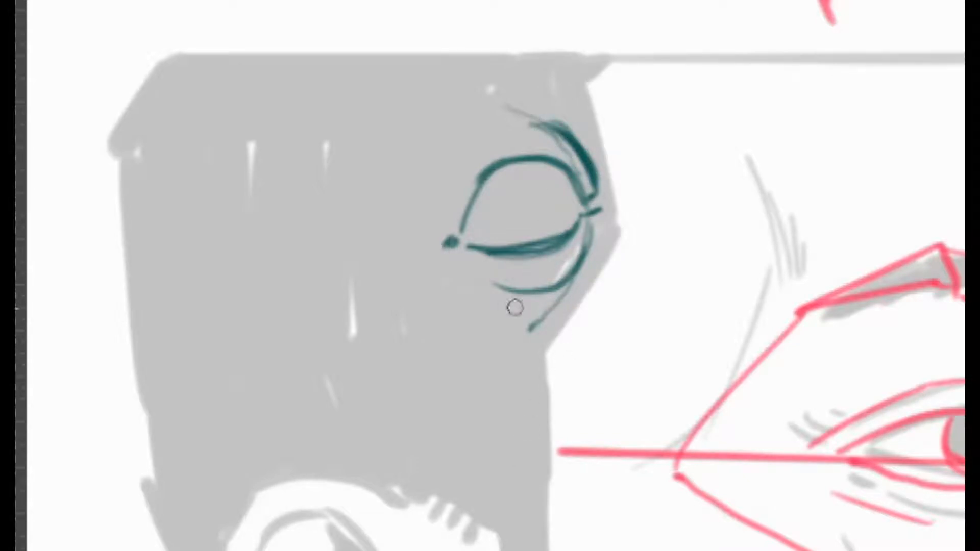
Draw the iris and pupil inside the new eye and strengthen the inner side of its upper lid
{"action": "mouse_move", "coordinate": [510, 168]}
{"action": "left_mouse_down"}
{"action": "mouse_move", "coordinate": [556, 184]}
{"action": "mouse_move", "coordinate": [548, 205]}
{"action": "mouse_move", "coordinate": [534, 168]}
{"action": "left_mouse_up"}
{"action": "mouse_move", "coordinate": [583, 203]}
{"action": "left_mouse_down"}
{"action": "mouse_move", "coordinate": [510, 164]}
{"action": "mouse_move", "coordinate": [518, 167]}
{"action": "mouse_move", "coordinate": [464, 223]}
{"action": "left_mouse_up"}
{"action": "left_click_drag", "start_coordinate": [510, 165], "coordinate": [461, 219]}
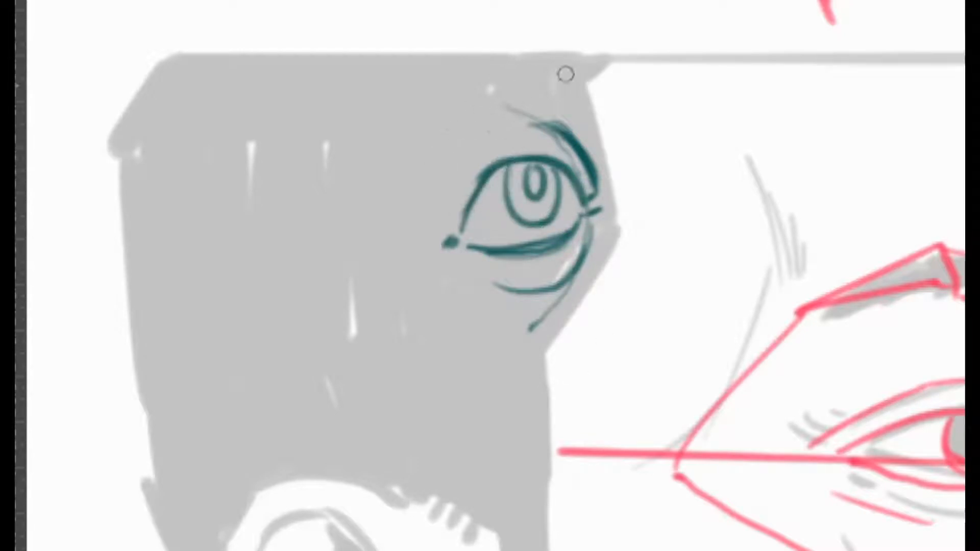
Draw a thick angled nose-bridge line beside the teal far-side eye, then erase the entire eye study from the grey hair area
{"action": "mouse_move", "coordinate": [474, 100]}
{"action": "left_mouse_down"}
{"action": "mouse_move", "coordinate": [416, 171]}
{"action": "mouse_move", "coordinate": [521, 394]}
{"action": "left_mouse_up"}
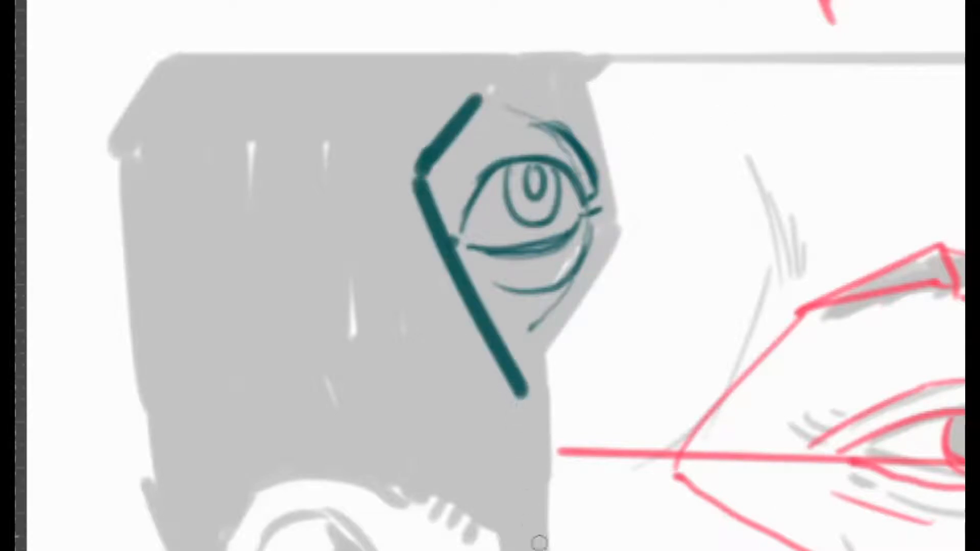
{"action": "left_click_drag", "start_coordinate": [416, 181], "coordinate": [550, 438]}
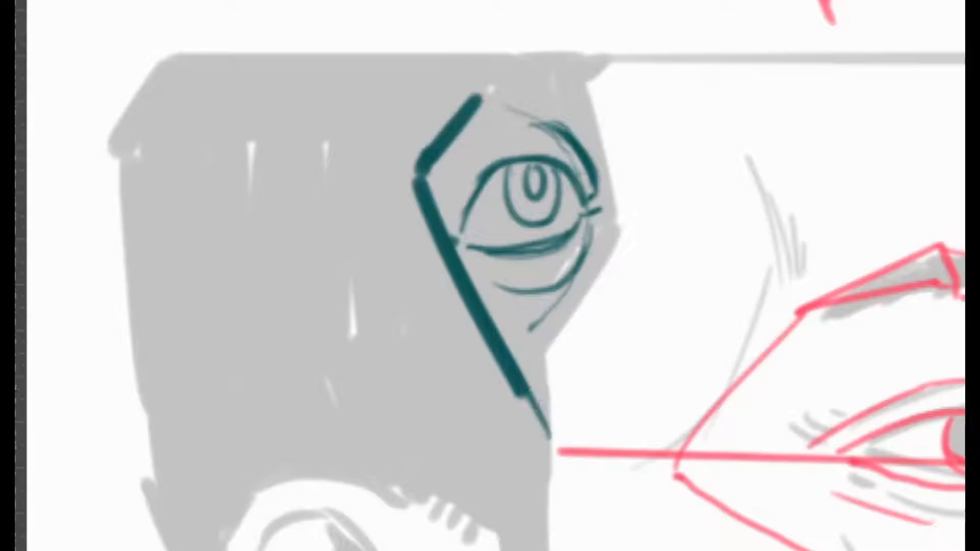
{"action": "left_click", "coordinate": [441, 135]}
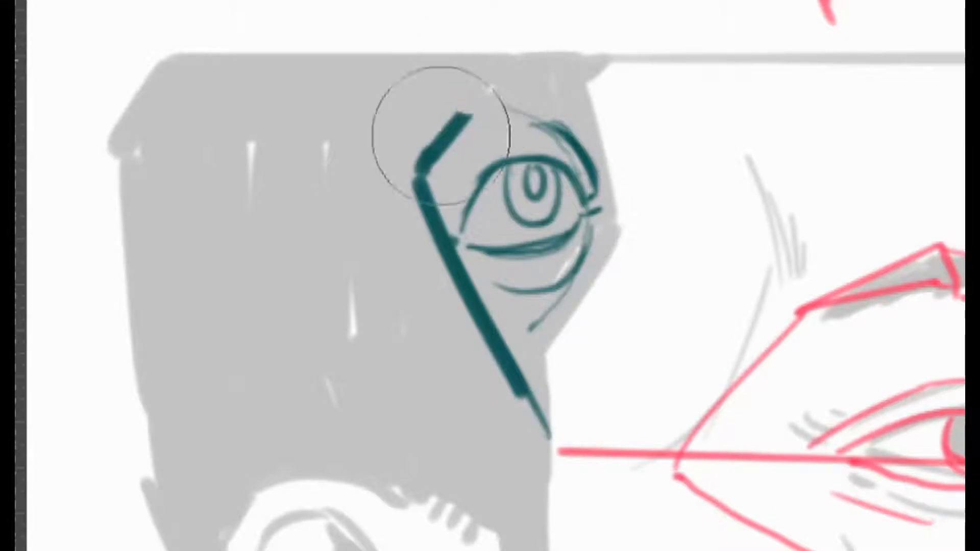
{"action": "mouse_move", "coordinate": [441, 135]}
{"action": "left_mouse_down"}
{"action": "mouse_move", "coordinate": [469, 166]}
{"action": "mouse_move", "coordinate": [491, 268]}
{"action": "mouse_move", "coordinate": [539, 165]}
{"action": "mouse_move", "coordinate": [524, 410]}
{"action": "left_mouse_up"}
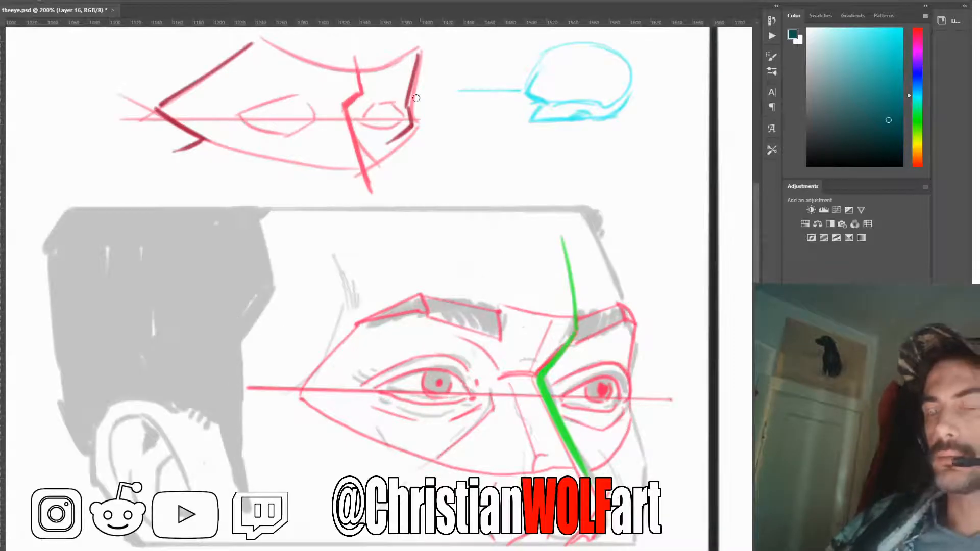
Outline the far eye of the upper mask sketch in dark teal with angular upper lid, crease, lower lid and a fold beneath
{"action": "mouse_move", "coordinate": [359, 122]}
{"action": "left_mouse_down"}
{"action": "mouse_move", "coordinate": [379, 103]}
{"action": "mouse_move", "coordinate": [410, 113]}
{"action": "left_mouse_up"}
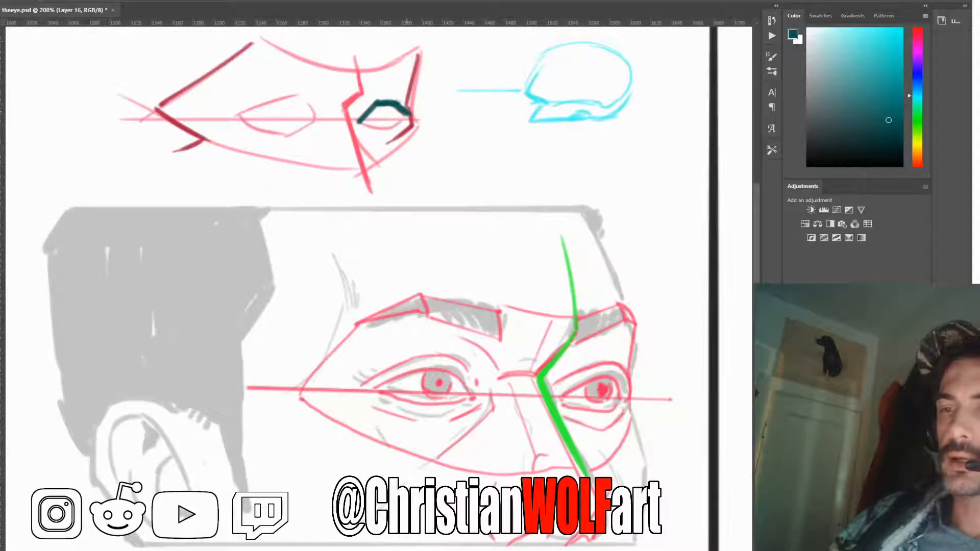
{"action": "left_click_drag", "start_coordinate": [375, 94], "coordinate": [404, 97]}
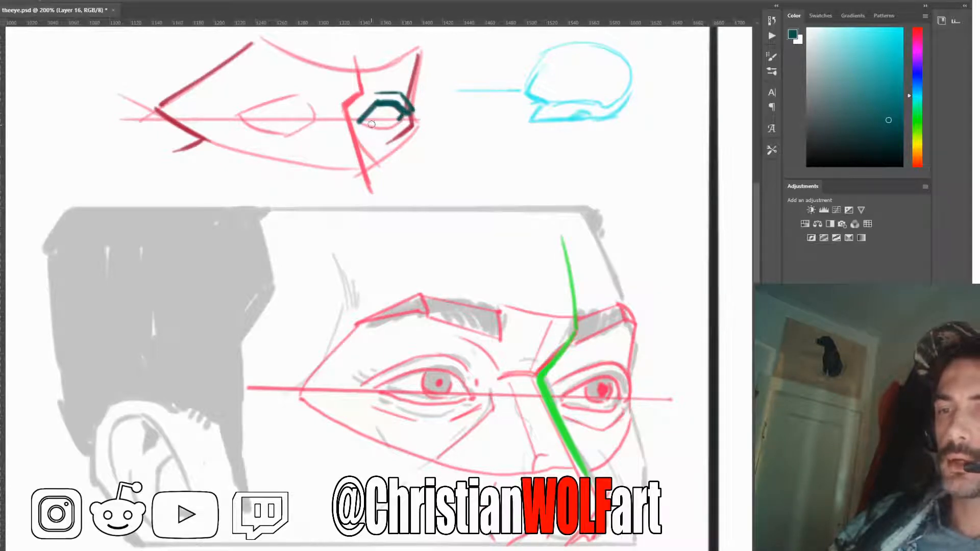
{"action": "mouse_move", "coordinate": [372, 125]}
{"action": "left_mouse_down"}
{"action": "mouse_move", "coordinate": [363, 122]}
{"action": "mouse_move", "coordinate": [385, 124]}
{"action": "mouse_move", "coordinate": [366, 122]}
{"action": "mouse_move", "coordinate": [390, 137]}
{"action": "left_mouse_up"}
{"action": "left_click_drag", "start_coordinate": [380, 135], "coordinate": [390, 148]}
Draw the far eye's thick outer face contour, brow and nose-bridge line in the mask sketch, and add the iris
{"action": "mouse_move", "coordinate": [422, 55]}
{"action": "left_mouse_down"}
{"action": "mouse_move", "coordinate": [417, 99]}
{"action": "mouse_move", "coordinate": [424, 55]}
{"action": "mouse_move", "coordinate": [425, 81]}
{"action": "left_mouse_up"}
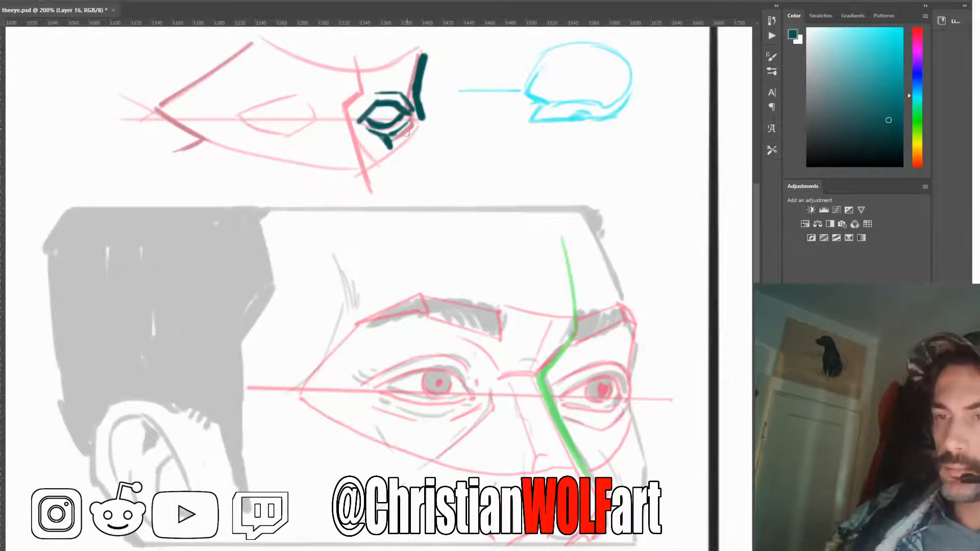
{"action": "mouse_move", "coordinate": [410, 63]}
{"action": "left_mouse_down"}
{"action": "mouse_move", "coordinate": [364, 81]}
{"action": "mouse_move", "coordinate": [355, 119]}
{"action": "mouse_move", "coordinate": [370, 185]}
{"action": "left_mouse_up"}
{"action": "left_click_drag", "start_coordinate": [422, 120], "coordinate": [408, 167]}
{"action": "left_click_drag", "start_coordinate": [381, 107], "coordinate": [397, 108]}
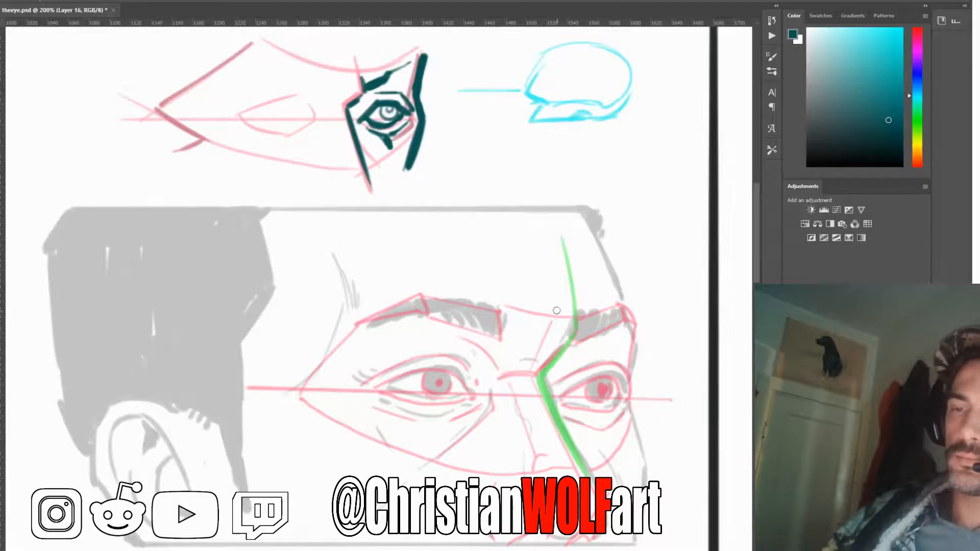
{"action": "mouse_move", "coordinate": [412, 60]}
{"action": "left_mouse_down"}
{"action": "mouse_move", "coordinate": [384, 80]}
{"action": "mouse_move", "coordinate": [413, 60]}
{"action": "left_mouse_up"}
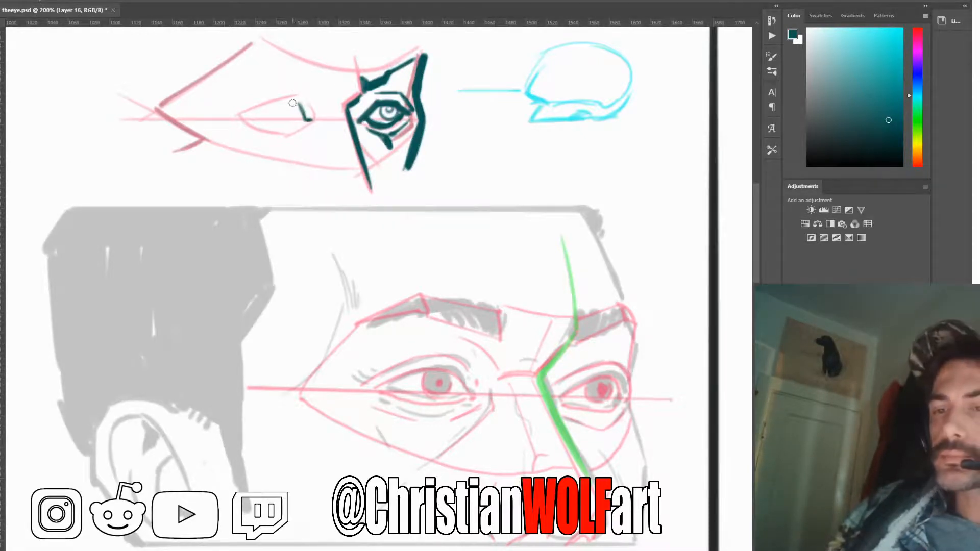
Outline the mask sketch's near eye with an angular inner corner, both lids and thin fold lines above and below
{"action": "mouse_move", "coordinate": [299, 104]}
{"action": "left_mouse_down"}
{"action": "mouse_move", "coordinate": [260, 103]}
{"action": "mouse_move", "coordinate": [297, 104]}
{"action": "mouse_move", "coordinate": [257, 107]}
{"action": "left_mouse_up"}
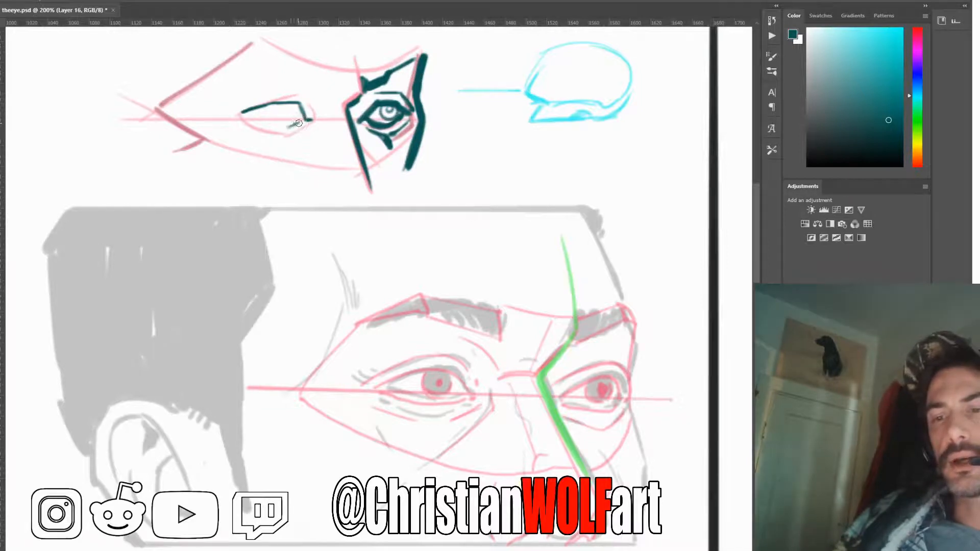
{"action": "left_click_drag", "start_coordinate": [299, 123], "coordinate": [284, 127]}
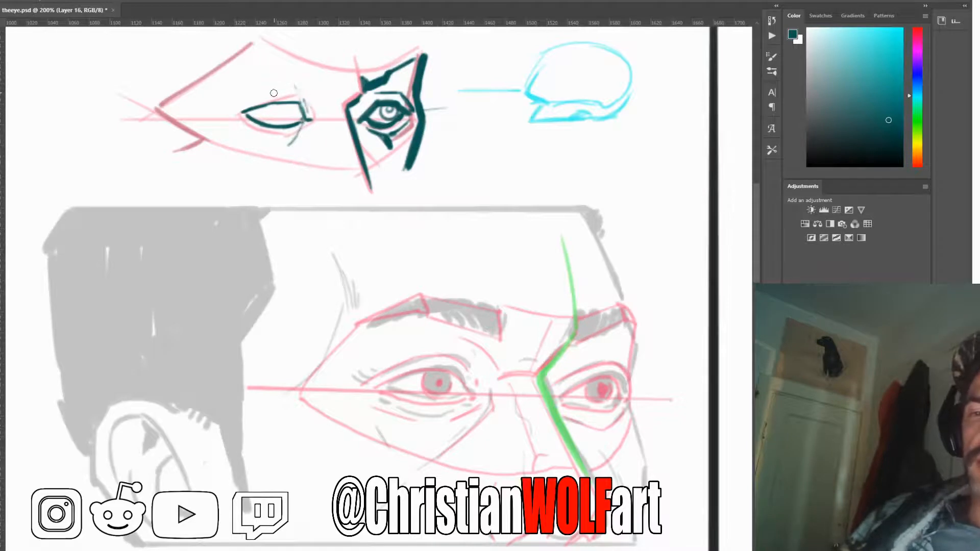
{"action": "mouse_move", "coordinate": [299, 93]}
{"action": "left_mouse_down"}
{"action": "mouse_move", "coordinate": [241, 106]}
{"action": "mouse_move", "coordinate": [268, 93]}
{"action": "left_mouse_up"}
{"action": "left_click_drag", "start_coordinate": [294, 133], "coordinate": [280, 138]}
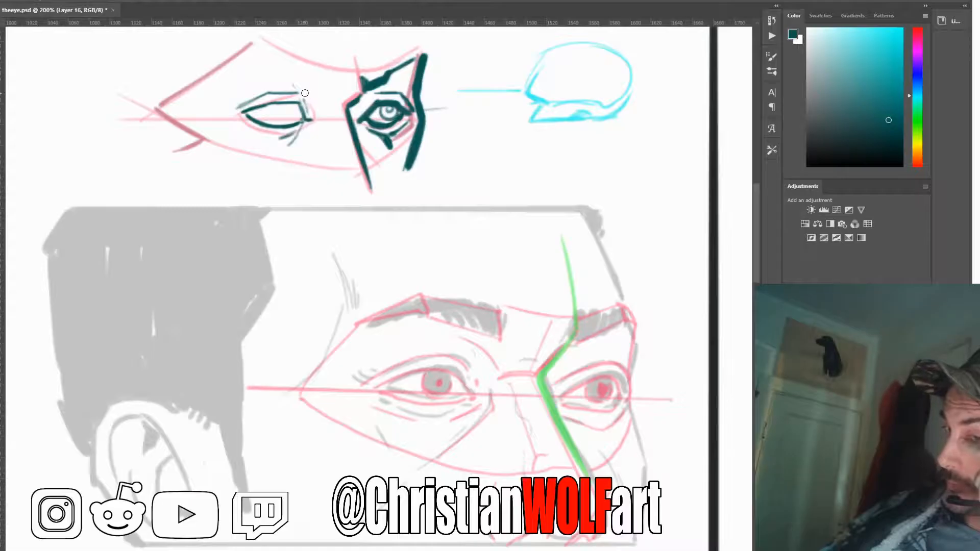
Sketch thin nose-bridge lines and inner-corner folds beside the near eye, and curve a fold beneath its lower lid
{"action": "mouse_move", "coordinate": [298, 77]}
{"action": "left_mouse_down"}
{"action": "mouse_move", "coordinate": [320, 104]}
{"action": "mouse_move", "coordinate": [356, 93]}
{"action": "left_mouse_up"}
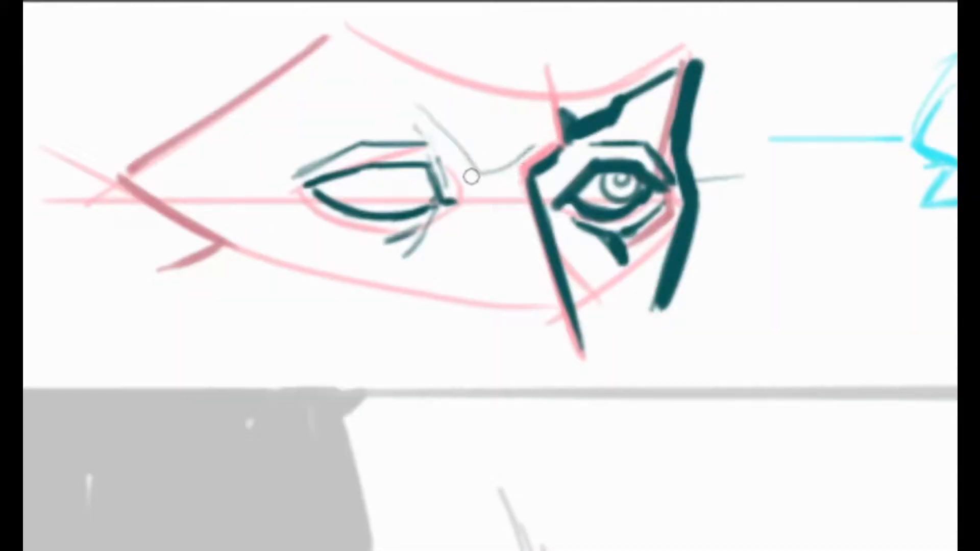
{"action": "mouse_move", "coordinate": [466, 164]}
{"action": "left_mouse_down"}
{"action": "mouse_move", "coordinate": [468, 209]}
{"action": "mouse_move", "coordinate": [444, 243]}
{"action": "left_mouse_up"}
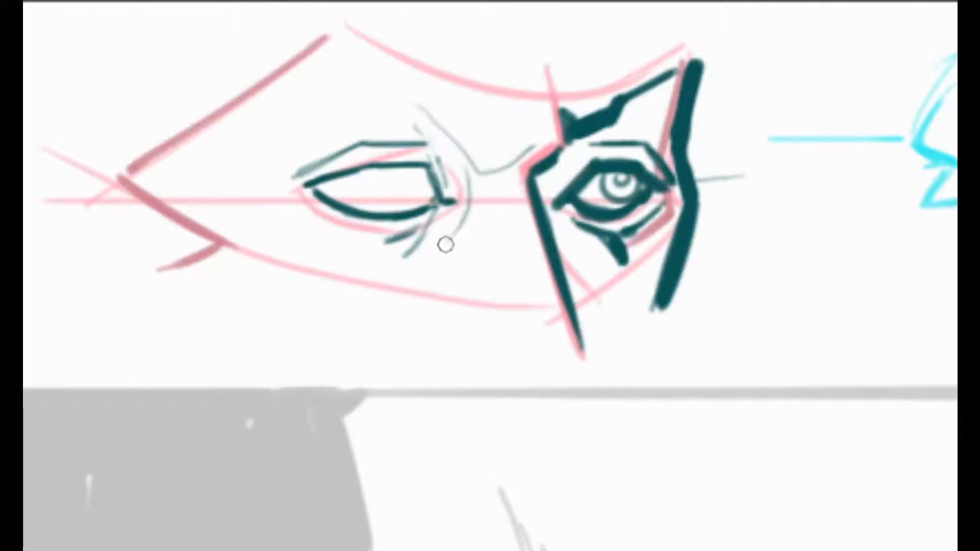
{"action": "mouse_move", "coordinate": [485, 195]}
{"action": "left_mouse_down"}
{"action": "mouse_move", "coordinate": [410, 254]}
{"action": "mouse_move", "coordinate": [484, 193]}
{"action": "left_mouse_up"}
{"action": "mouse_move", "coordinate": [484, 193]}
{"action": "left_mouse_down"}
{"action": "mouse_move", "coordinate": [438, 229]}
{"action": "mouse_move", "coordinate": [487, 200]}
{"action": "mouse_move", "coordinate": [437, 223]}
{"action": "mouse_move", "coordinate": [420, 253]}
{"action": "mouse_move", "coordinate": [437, 219]}
{"action": "mouse_move", "coordinate": [485, 193]}
{"action": "mouse_move", "coordinate": [434, 222]}
{"action": "mouse_move", "coordinate": [420, 247]}
{"action": "mouse_move", "coordinate": [446, 216]}
{"action": "mouse_move", "coordinate": [431, 215]}
{"action": "mouse_move", "coordinate": [395, 244]}
{"action": "mouse_move", "coordinate": [444, 209]}
{"action": "mouse_move", "coordinate": [414, 239]}
{"action": "left_mouse_up"}
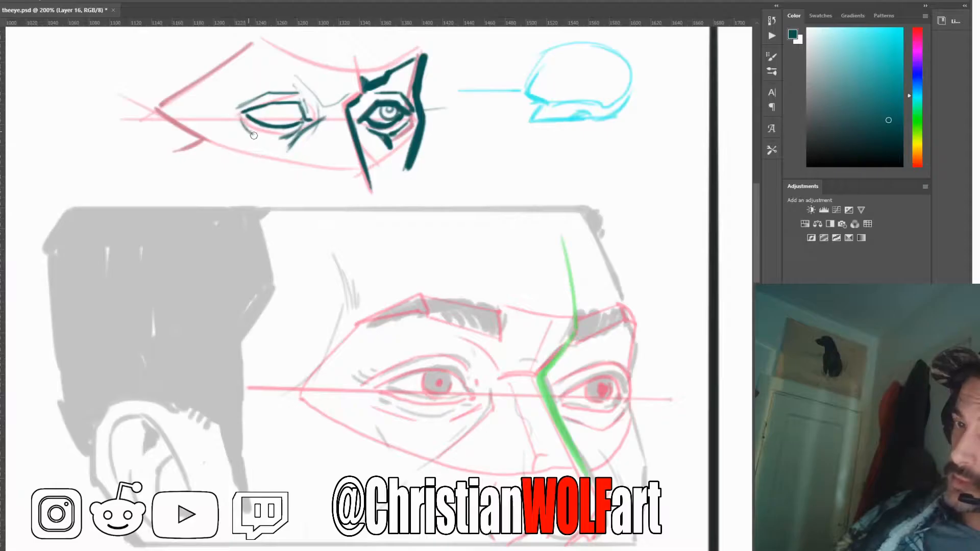
{"action": "mouse_move", "coordinate": [244, 126]}
{"action": "left_mouse_down"}
{"action": "mouse_move", "coordinate": [286, 139]}
{"action": "mouse_move", "coordinate": [252, 134]}
{"action": "mouse_move", "coordinate": [240, 118]}
{"action": "mouse_move", "coordinate": [265, 143]}
{"action": "mouse_move", "coordinate": [284, 142]}
{"action": "mouse_move", "coordinate": [241, 120]}
{"action": "left_mouse_up"}
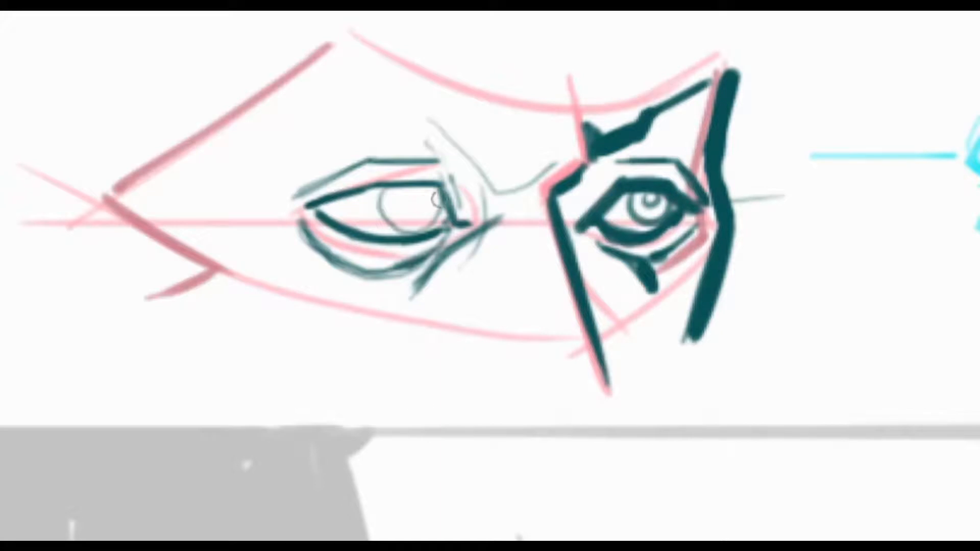
Add the near eye's pupil, strengthen its inner and upper creases, and place a short dark mark at the inner brow
{"action": "mouse_move", "coordinate": [414, 193]}
{"action": "left_mouse_down"}
{"action": "mouse_move", "coordinate": [408, 210]}
{"action": "mouse_move", "coordinate": [419, 192]}
{"action": "left_mouse_up"}
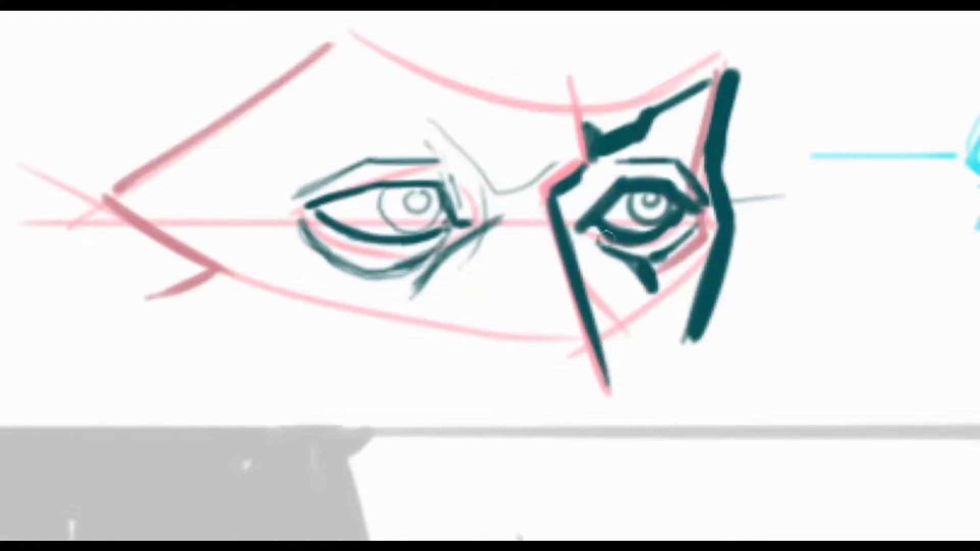
{"action": "left_click_drag", "start_coordinate": [450, 170], "coordinate": [459, 200]}
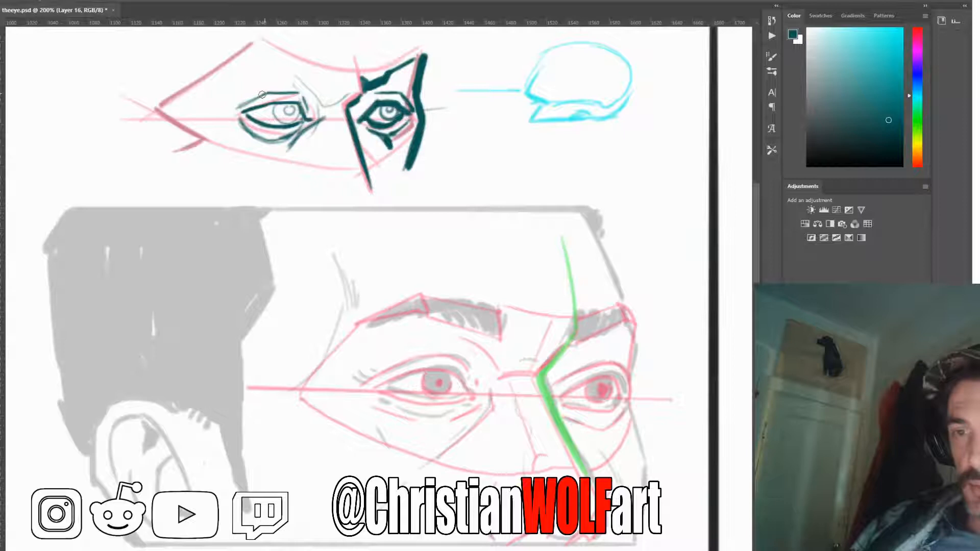
{"action": "left_click_drag", "start_coordinate": [261, 94], "coordinate": [236, 108]}
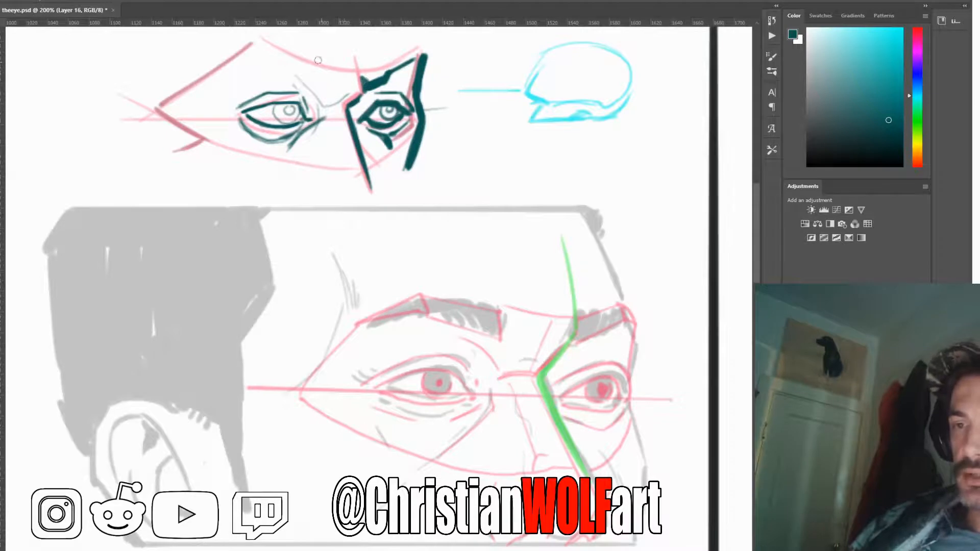
{"action": "left_click_drag", "start_coordinate": [317, 72], "coordinate": [315, 84]}
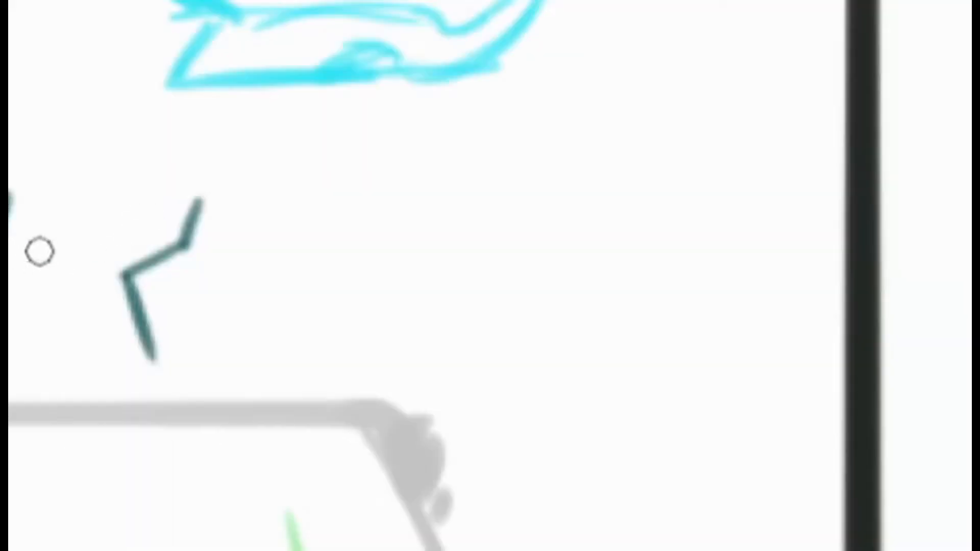
Draw mirrored forehead, brow and nose-side lines for a small frontal sketch in the blank area beneath the cyan shape
{"action": "left_click_drag", "start_coordinate": [352, 193], "coordinate": [356, 256]}
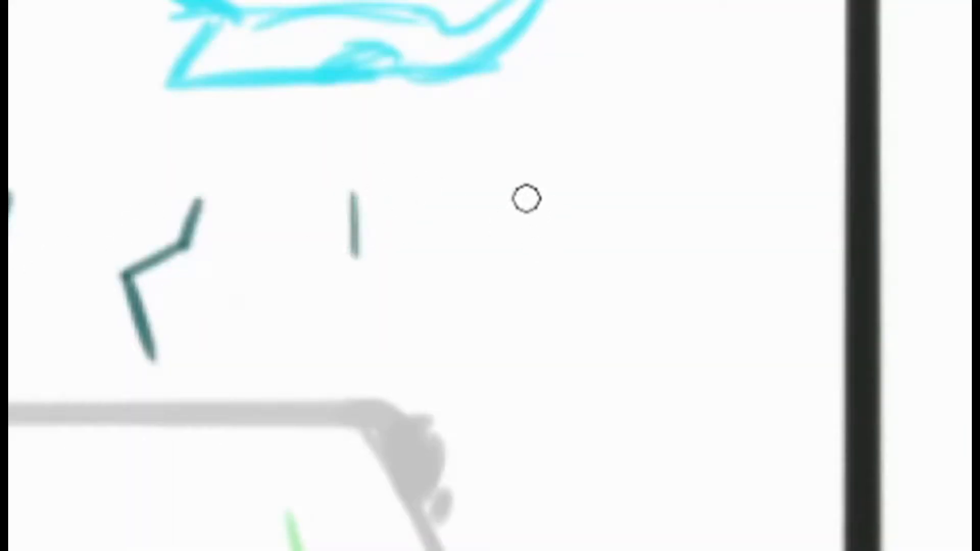
{"action": "left_click_drag", "start_coordinate": [523, 196], "coordinate": [519, 238]}
{"action": "left_click_drag", "start_coordinate": [355, 253], "coordinate": [413, 284]}
{"action": "mouse_move", "coordinate": [513, 244]}
{"action": "left_mouse_down"}
{"action": "mouse_move", "coordinate": [452, 286]}
{"action": "mouse_move", "coordinate": [409, 363]}
{"action": "left_mouse_up"}
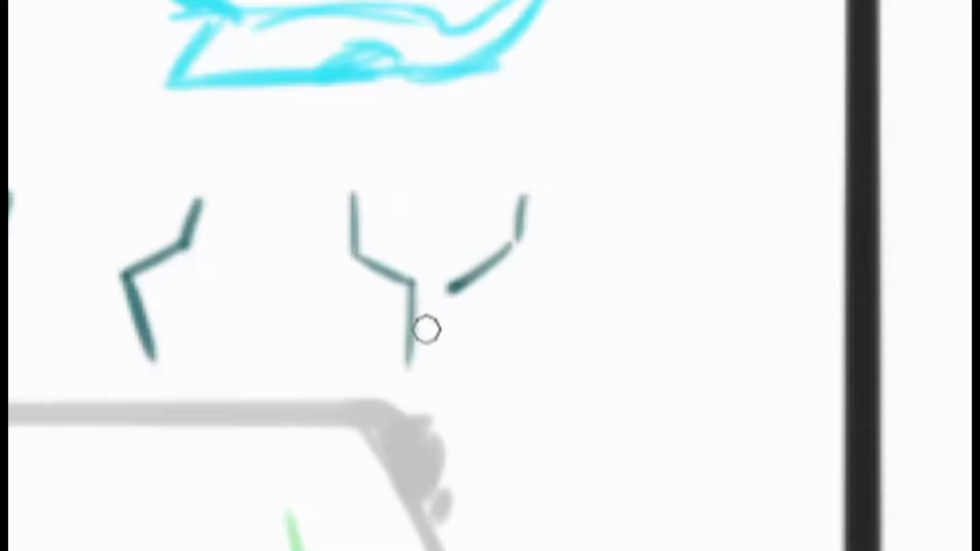
{"action": "left_click_drag", "start_coordinate": [452, 288], "coordinate": [460, 361]}
Add dark eye shapes and arched eyebrows to the frontal sketch, and erase the separate zigzag line beside it
{"action": "left_click_drag", "start_coordinate": [271, 306], "coordinate": [338, 303]}
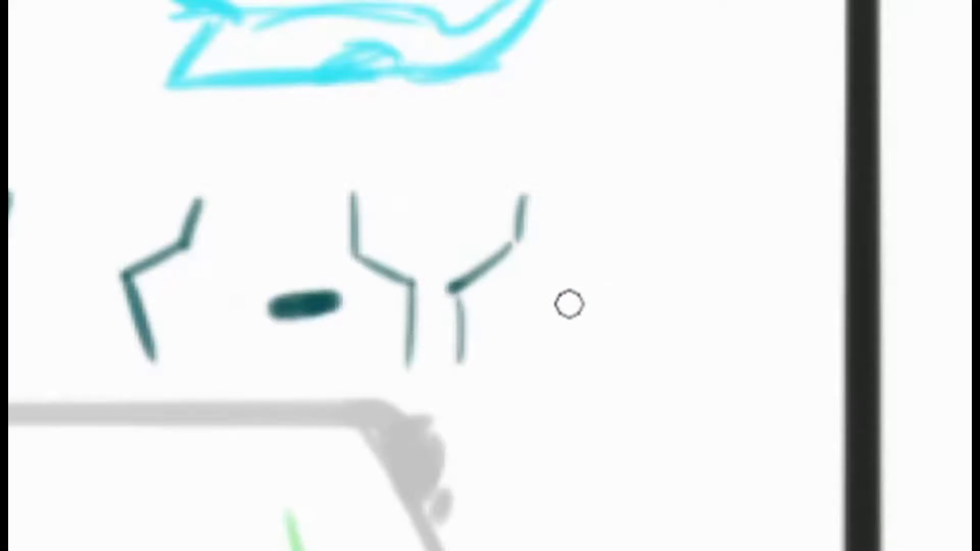
{"action": "left_click_drag", "start_coordinate": [559, 305], "coordinate": [599, 301]}
{"action": "mouse_move", "coordinate": [356, 245]}
{"action": "left_mouse_down"}
{"action": "mouse_move", "coordinate": [338, 241]}
{"action": "mouse_move", "coordinate": [355, 240]}
{"action": "left_mouse_up"}
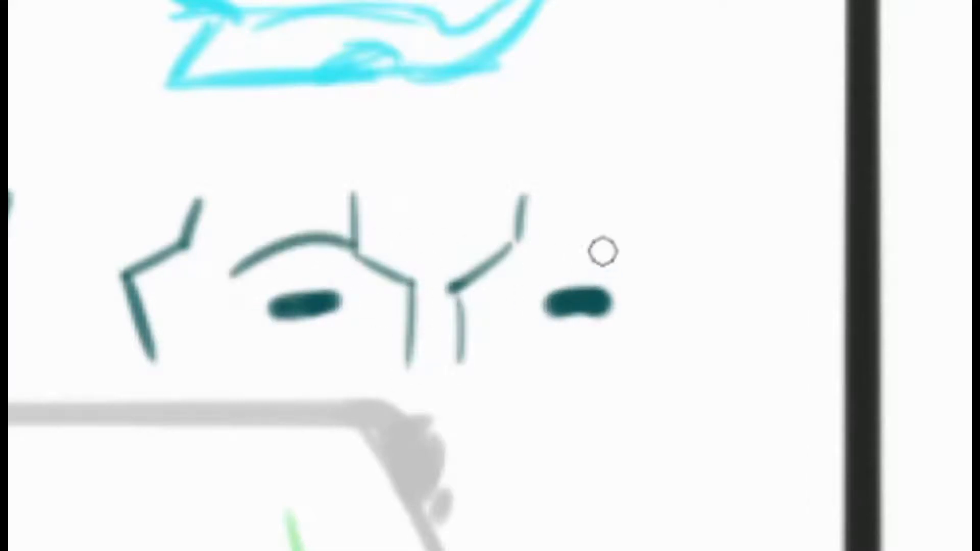
{"action": "left_click_drag", "start_coordinate": [537, 238], "coordinate": [655, 279]}
{"action": "key", "text": "e"}
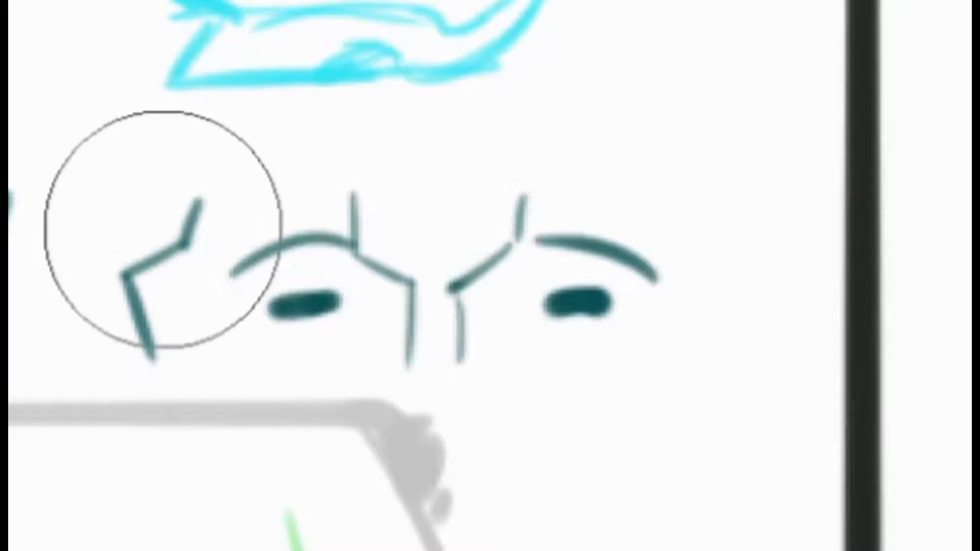
{"action": "mouse_move", "coordinate": [162, 230]}
{"action": "left_mouse_down"}
{"action": "mouse_move", "coordinate": [156, 253]}
{"action": "mouse_move", "coordinate": [69, 211]}
{"action": "left_mouse_up"}
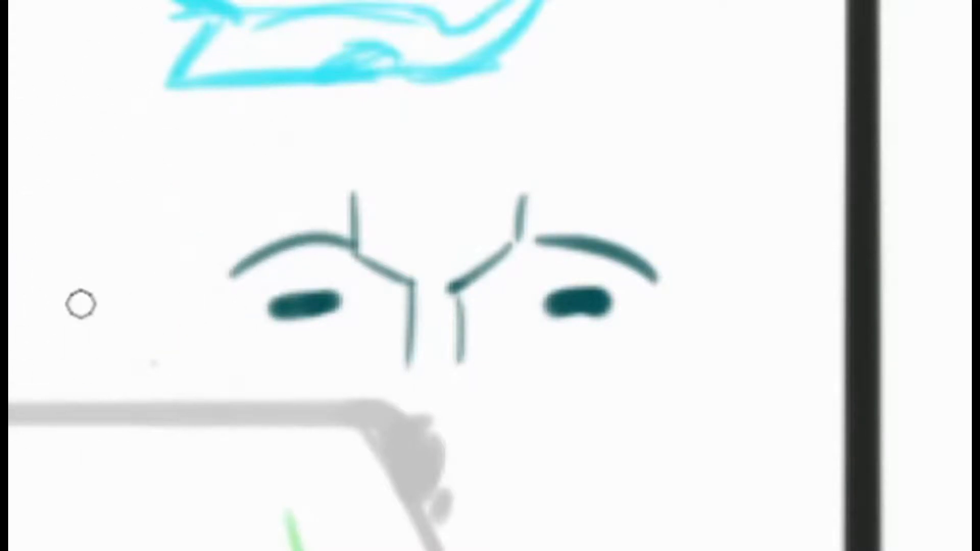
Thicken the brow-to-nose lines of the small frontal sketch, then erase the whole sketch
{"action": "mouse_move", "coordinate": [516, 242]}
{"action": "left_mouse_down"}
{"action": "mouse_move", "coordinate": [456, 286]}
{"action": "mouse_move", "coordinate": [482, 277]}
{"action": "left_mouse_up"}
{"action": "mouse_move", "coordinate": [409, 281]}
{"action": "left_mouse_down"}
{"action": "mouse_move", "coordinate": [351, 250]}
{"action": "mouse_move", "coordinate": [409, 347]}
{"action": "left_mouse_up"}
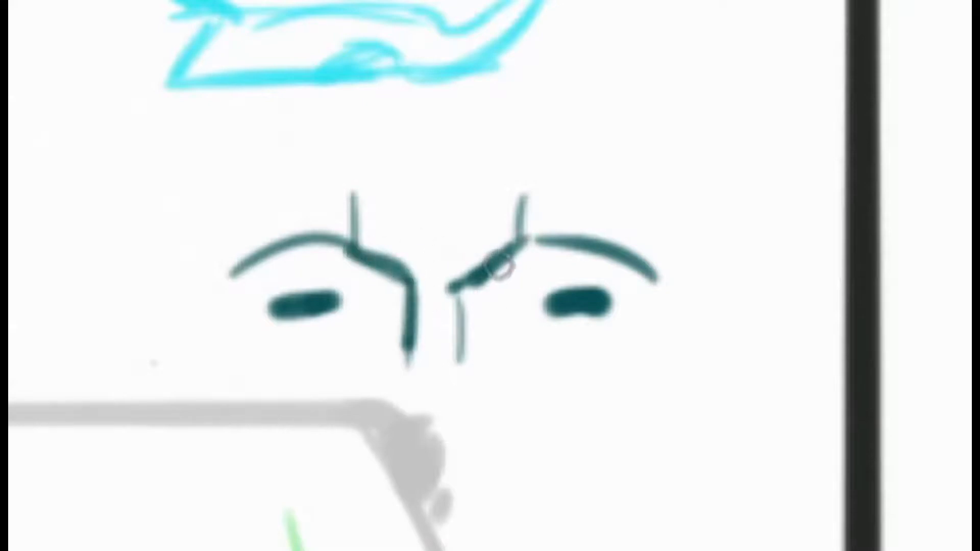
{"action": "mouse_move", "coordinate": [503, 266]}
{"action": "left_mouse_down"}
{"action": "mouse_move", "coordinate": [467, 286]}
{"action": "mouse_move", "coordinate": [459, 319]}
{"action": "left_mouse_up"}
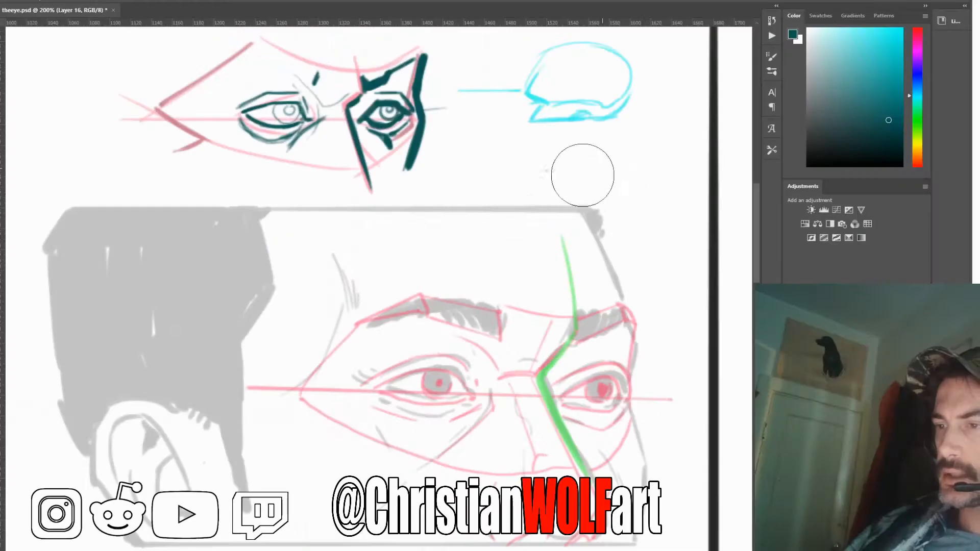
Draw a three-quarter wedge plane between the brows with slanted sides, upper and lower edges, and a thick nose-side line
{"action": "mouse_move", "coordinate": [592, 166]}
{"action": "left_mouse_down"}
{"action": "mouse_move", "coordinate": [556, 179]}
{"action": "mouse_move", "coordinate": [579, 182]}
{"action": "mouse_move", "coordinate": [558, 180]}
{"action": "left_mouse_up"}
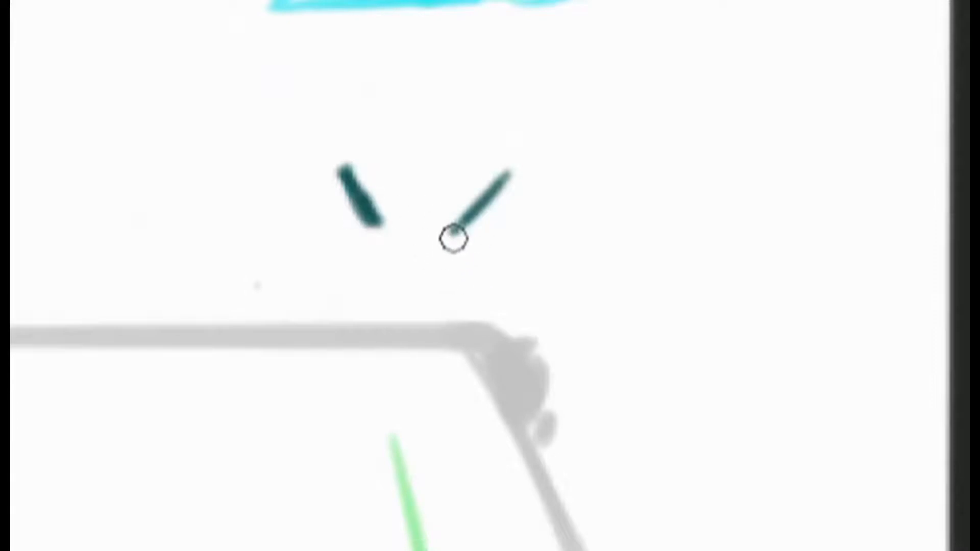
{"action": "left_click_drag", "start_coordinate": [451, 236], "coordinate": [489, 303]}
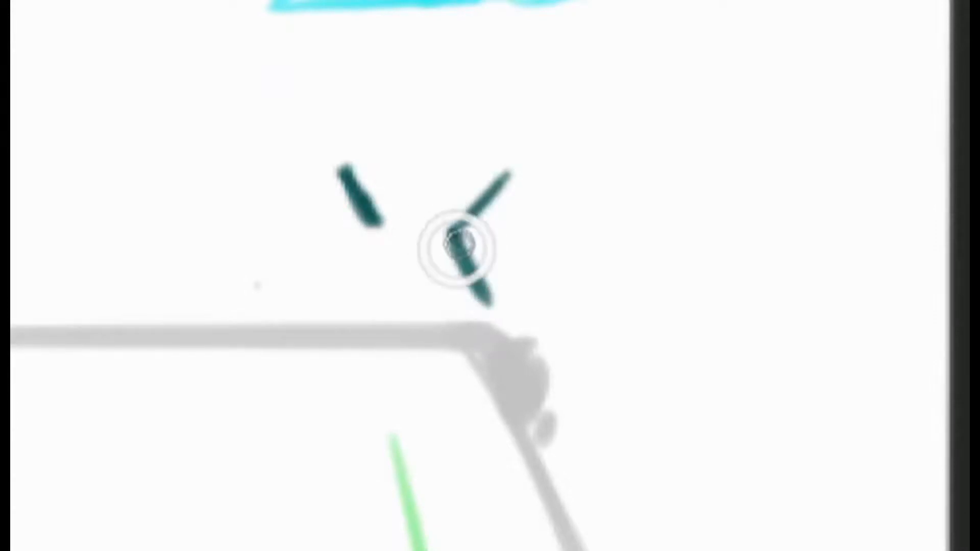
{"action": "left_click_drag", "start_coordinate": [451, 235], "coordinate": [505, 319]}
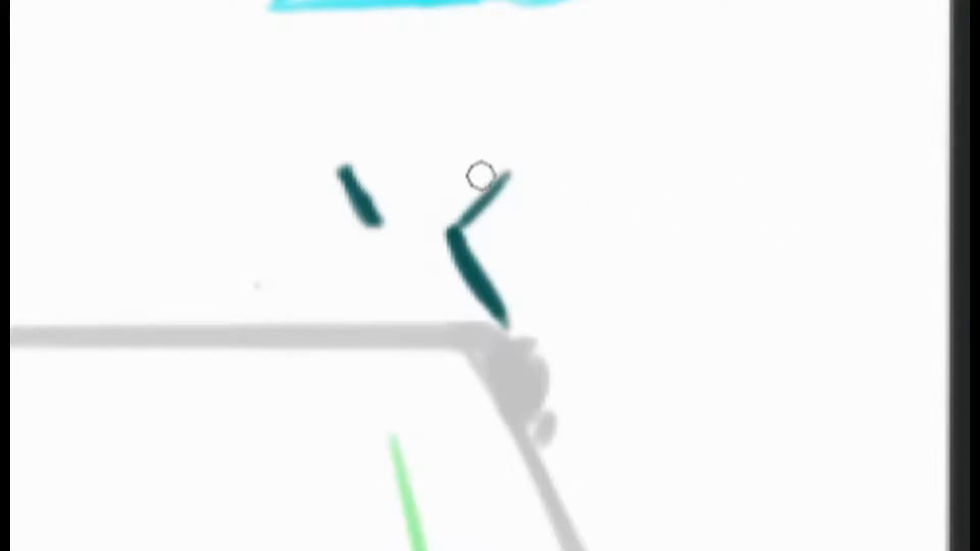
{"action": "left_click_drag", "start_coordinate": [498, 159], "coordinate": [347, 137]}
{"action": "left_click_drag", "start_coordinate": [453, 226], "coordinate": [382, 227]}
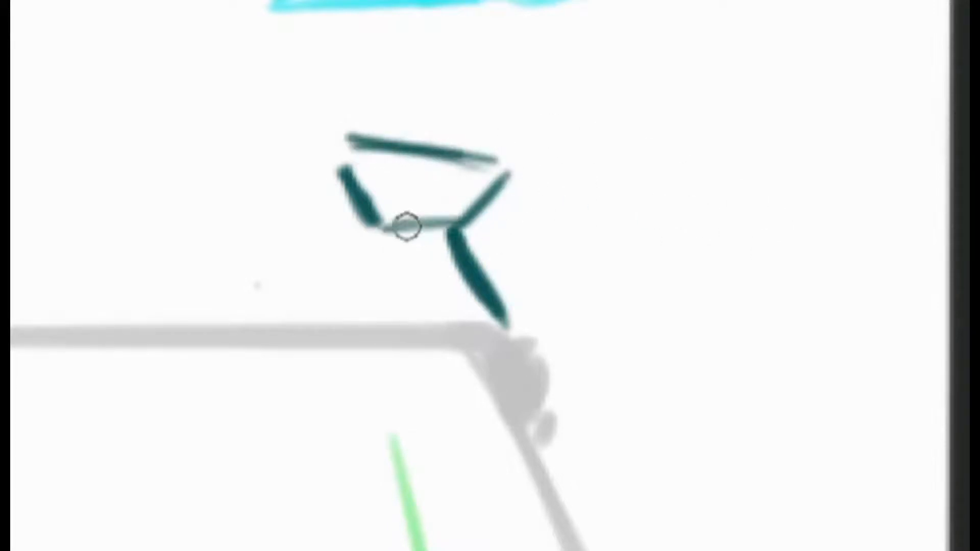
Add angular brow and temple contours on both sides of the wedge plane and a slightly tilted eye line across the sketch
{"action": "left_click_drag", "start_coordinate": [512, 164], "coordinate": [550, 142]}
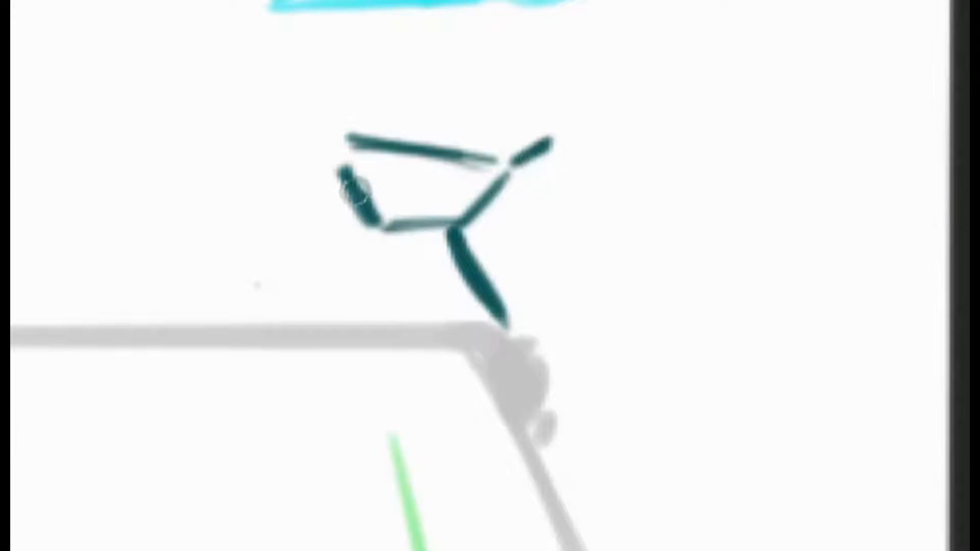
{"action": "mouse_move", "coordinate": [340, 139]}
{"action": "left_mouse_down"}
{"action": "mouse_move", "coordinate": [295, 117]}
{"action": "mouse_move", "coordinate": [172, 184]}
{"action": "left_mouse_up"}
{"action": "mouse_move", "coordinate": [573, 141]}
{"action": "left_mouse_down"}
{"action": "mouse_move", "coordinate": [560, 193]}
{"action": "mouse_move", "coordinate": [564, 251]}
{"action": "left_mouse_up"}
{"action": "mouse_move", "coordinate": [276, 108]}
{"action": "left_mouse_down"}
{"action": "mouse_move", "coordinate": [173, 193]}
{"action": "mouse_move", "coordinate": [160, 212]}
{"action": "mouse_move", "coordinate": [178, 236]}
{"action": "left_mouse_up"}
{"action": "left_click_drag", "start_coordinate": [567, 153], "coordinate": [551, 226]}
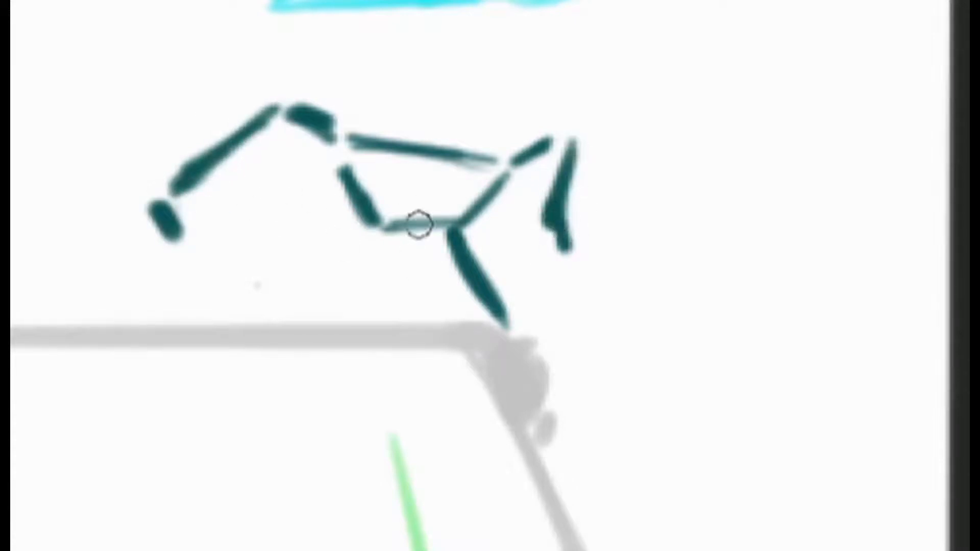
{"action": "left_click_drag", "start_coordinate": [621, 214], "coordinate": [122, 197]}
{"action": "mouse_move", "coordinate": [707, 232]}
{"action": "left_mouse_down"}
{"action": "mouse_move", "coordinate": [124, 197]}
{"action": "mouse_move", "coordinate": [212, 193]}
{"action": "mouse_move", "coordinate": [702, 221]}
{"action": "left_mouse_up"}
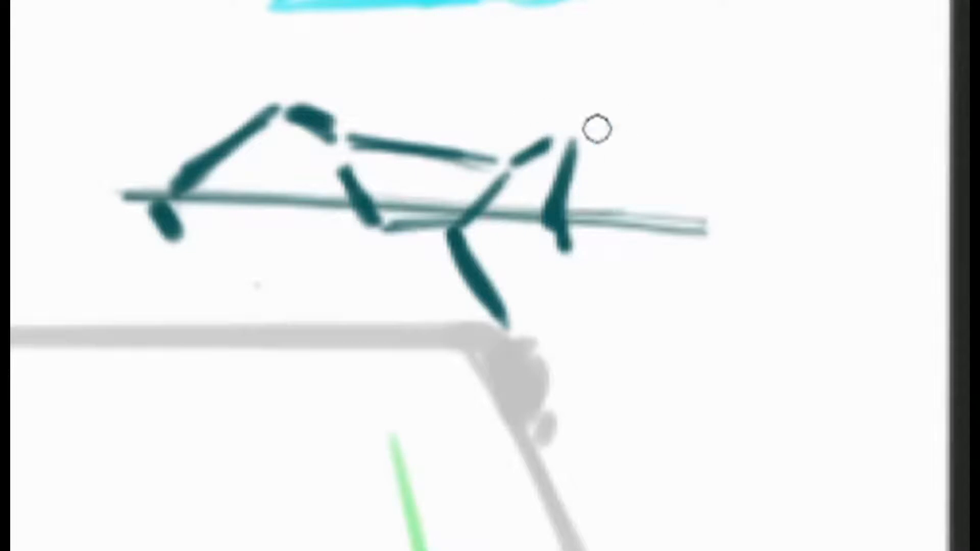
Draw a slightly tilted double brow guideline above the wedge plane and forehead contours rising from both outer brow corners
{"action": "left_click_drag", "start_coordinate": [636, 144], "coordinate": [201, 103]}
{"action": "mouse_move", "coordinate": [665, 147]}
{"action": "left_mouse_down"}
{"action": "mouse_move", "coordinate": [247, 96]}
{"action": "mouse_move", "coordinate": [247, 18]}
{"action": "left_mouse_up"}
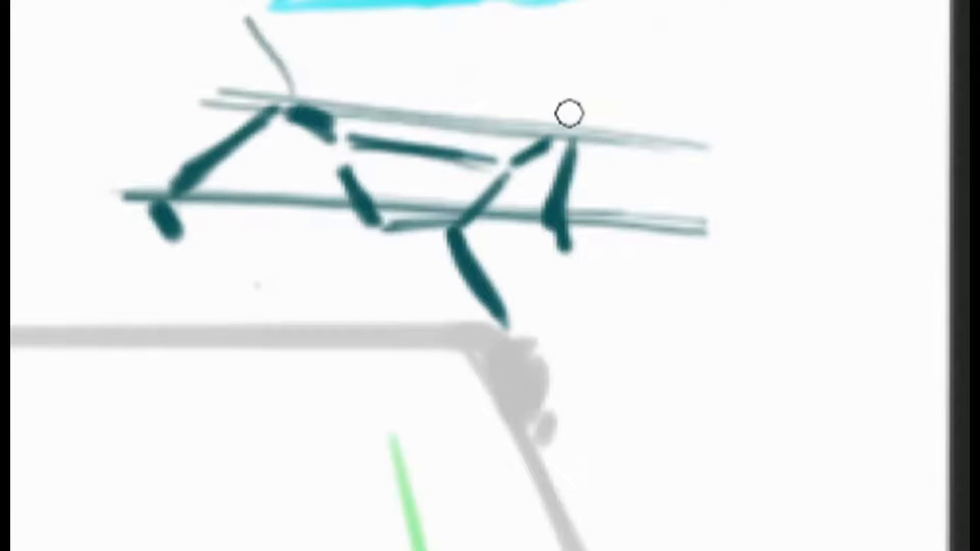
{"action": "left_click_drag", "start_coordinate": [567, 128], "coordinate": [541, 44]}
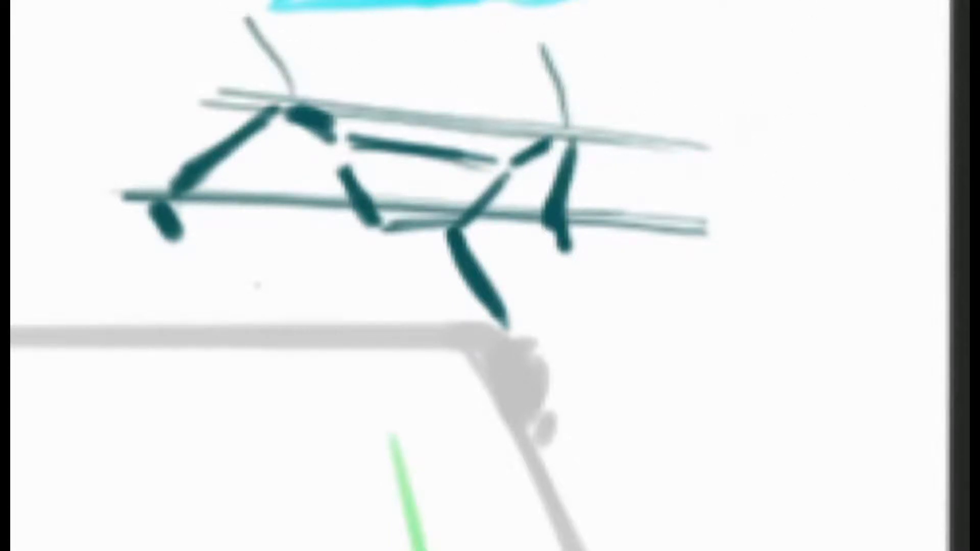
{"action": "left_click_drag", "start_coordinate": [236, 3], "coordinate": [284, 102]}
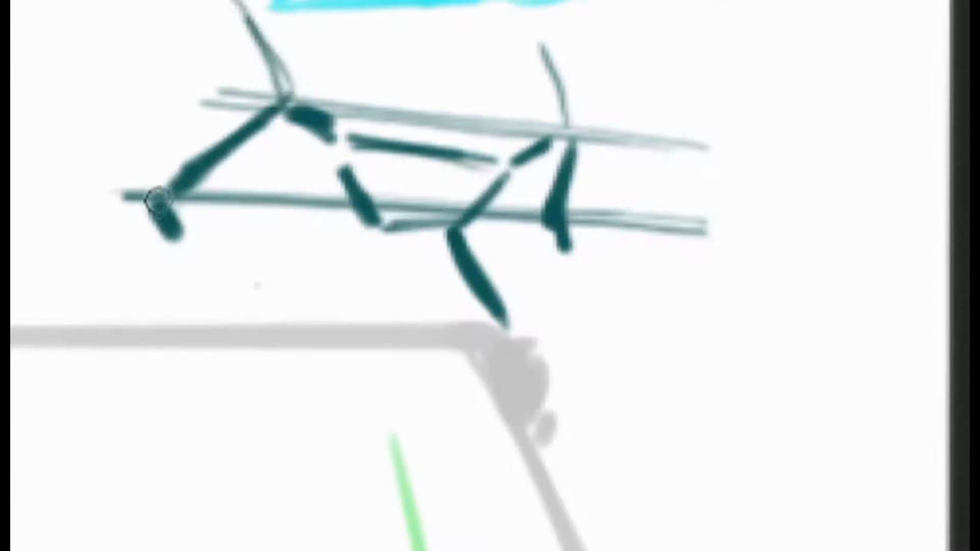
Extend the temple contours on both sides below the eye line, thicken the far one, and trim its outer edge with the eraser
{"action": "left_click_drag", "start_coordinate": [153, 201], "coordinate": [201, 260]}
{"action": "mouse_move", "coordinate": [541, 44]}
{"action": "left_mouse_down"}
{"action": "mouse_move", "coordinate": [550, 75]}
{"action": "mouse_move", "coordinate": [549, 64]}
{"action": "mouse_move", "coordinate": [558, 71]}
{"action": "left_mouse_up"}
{"action": "mouse_move", "coordinate": [536, 37]}
{"action": "left_mouse_down"}
{"action": "mouse_move", "coordinate": [566, 109]}
{"action": "mouse_move", "coordinate": [571, 176]}
{"action": "mouse_move", "coordinate": [579, 151]}
{"action": "mouse_move", "coordinate": [529, 222]}
{"action": "mouse_move", "coordinate": [571, 308]}
{"action": "left_mouse_up"}
{"action": "left_click_drag", "start_coordinate": [543, 222], "coordinate": [570, 301]}
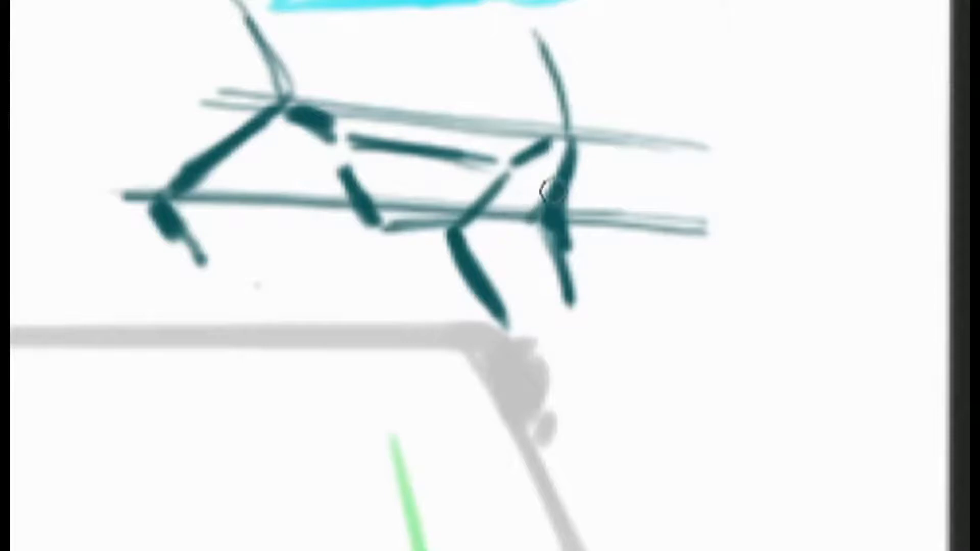
{"action": "mouse_move", "coordinate": [551, 198]}
{"action": "left_mouse_down"}
{"action": "mouse_move", "coordinate": [543, 262]}
{"action": "mouse_move", "coordinate": [545, 223]}
{"action": "left_mouse_up"}
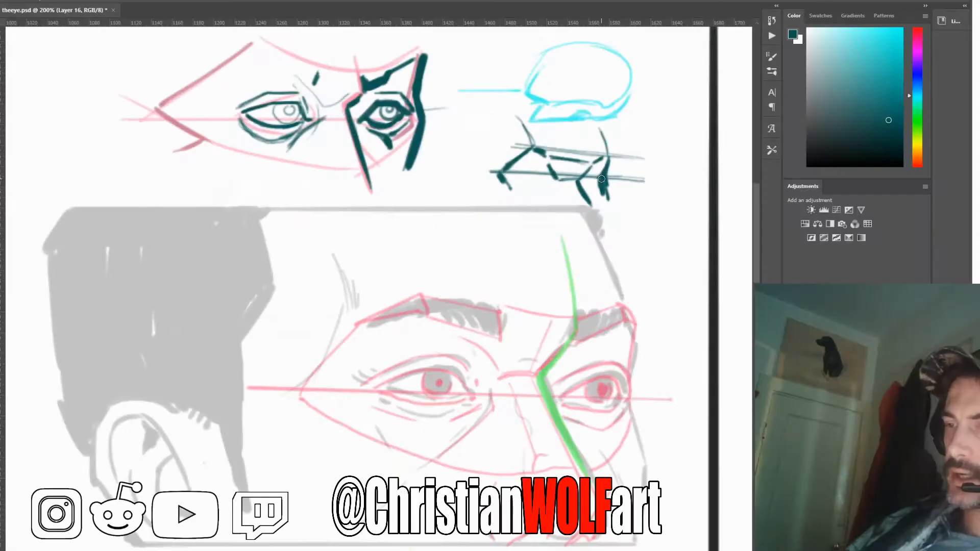
{"action": "key", "text": "e"}
{"action": "left_click_drag", "start_coordinate": [611, 170], "coordinate": [608, 194]}
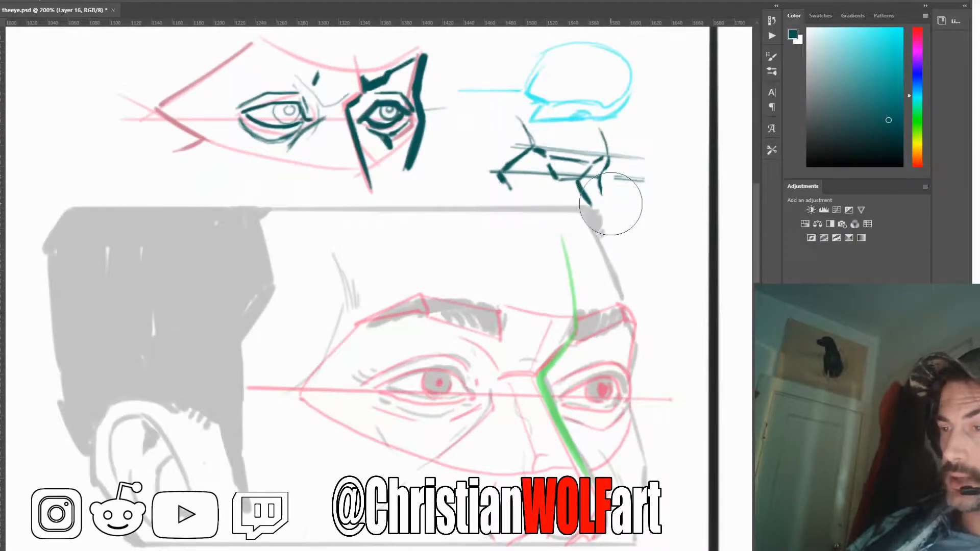
Draw a bright red profile line from the forehead past the brow, in to the nose bridge and down the nose
{"action": "key", "text": "b"}
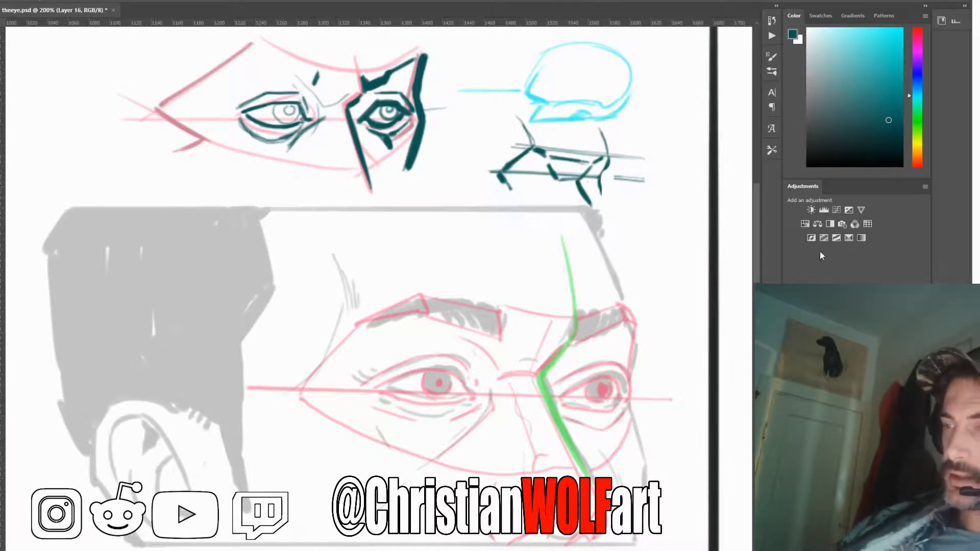
{"action": "left_click", "coordinate": [891, 38]}
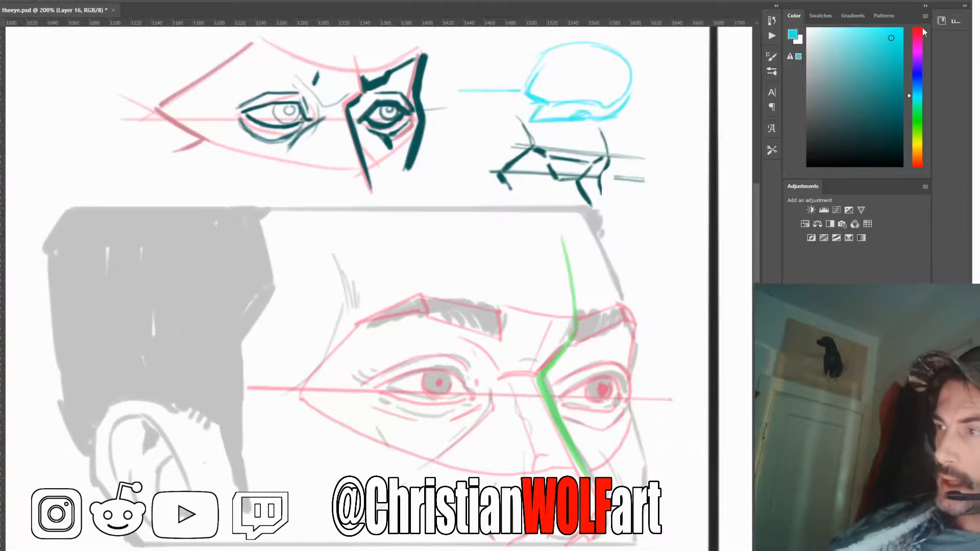
{"action": "left_click", "coordinate": [921, 32]}
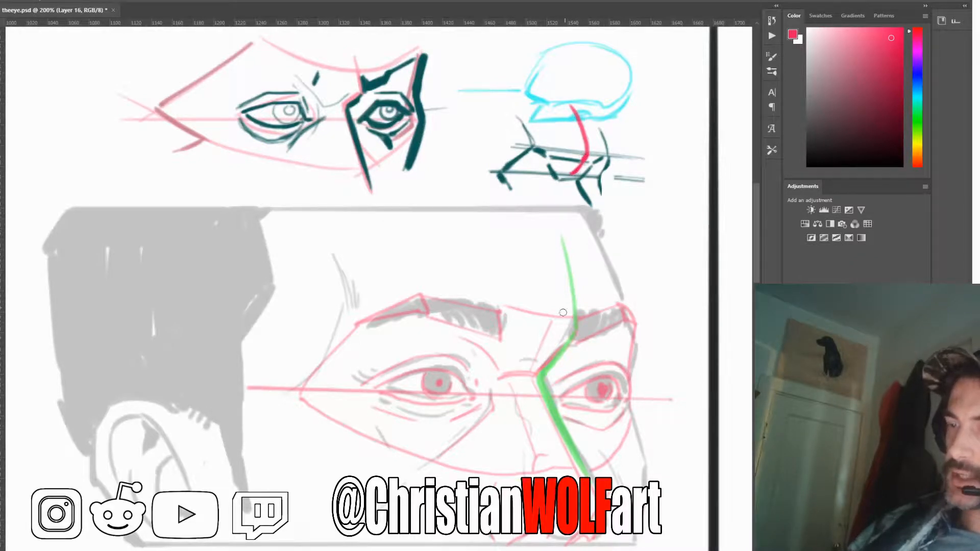
{"action": "left_click_drag", "start_coordinate": [573, 176], "coordinate": [592, 198]}
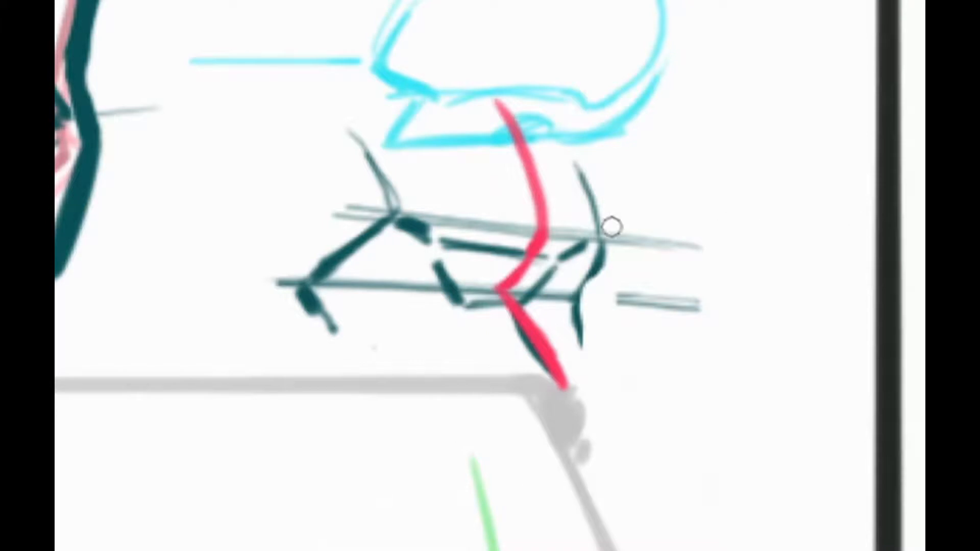
Sample the dark teal from the small sketch and outline the near and far eyes along its eye line
{"action": "key", "text": "alt"}
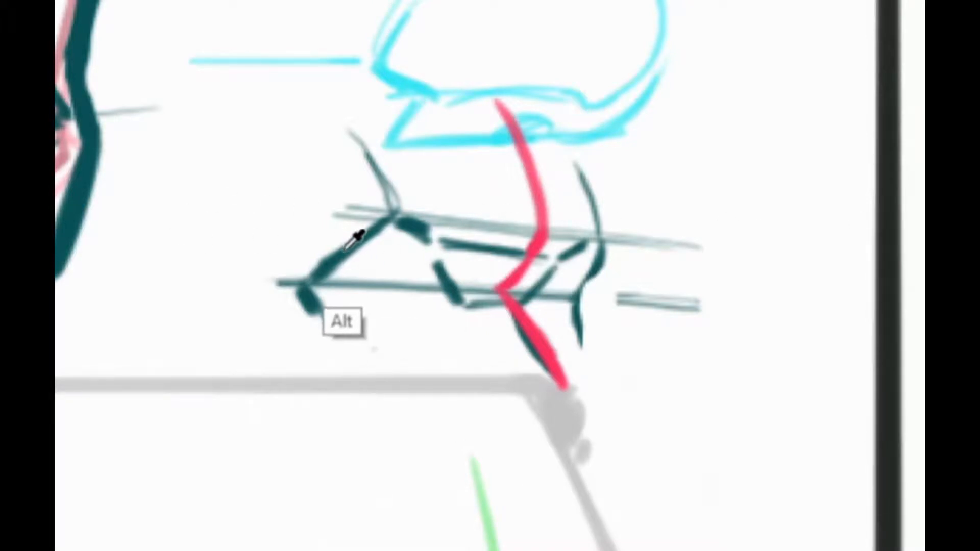
{"action": "left_click_drag", "start_coordinate": [316, 311], "coordinate": [334, 331]}
{"action": "mouse_move", "coordinate": [403, 280]}
{"action": "left_mouse_down"}
{"action": "mouse_move", "coordinate": [415, 292]}
{"action": "mouse_move", "coordinate": [352, 280]}
{"action": "mouse_move", "coordinate": [416, 293]}
{"action": "left_mouse_up"}
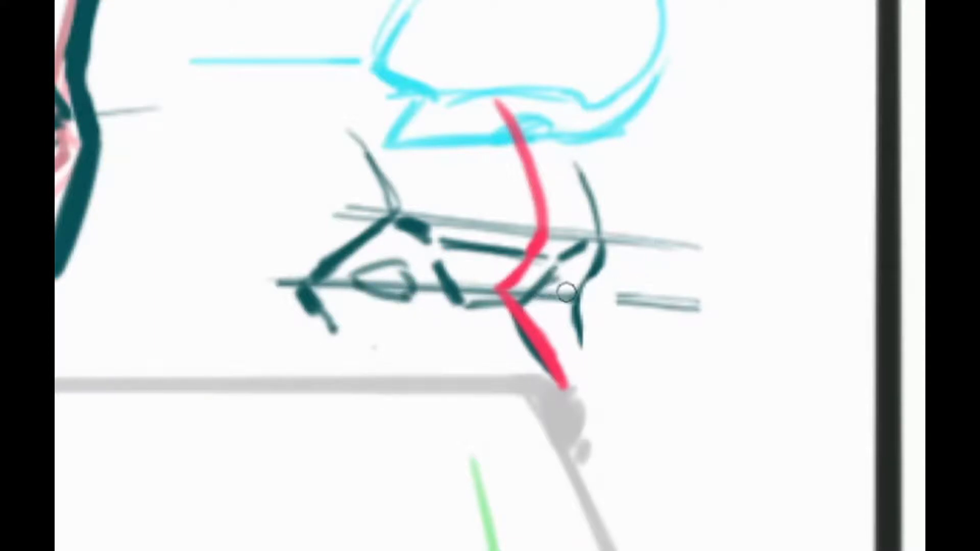
{"action": "mouse_move", "coordinate": [553, 274]}
{"action": "left_mouse_down"}
{"action": "mouse_move", "coordinate": [566, 291]}
{"action": "mouse_move", "coordinate": [561, 311]}
{"action": "mouse_move", "coordinate": [548, 318]}
{"action": "mouse_move", "coordinate": [524, 309]}
{"action": "left_mouse_up"}
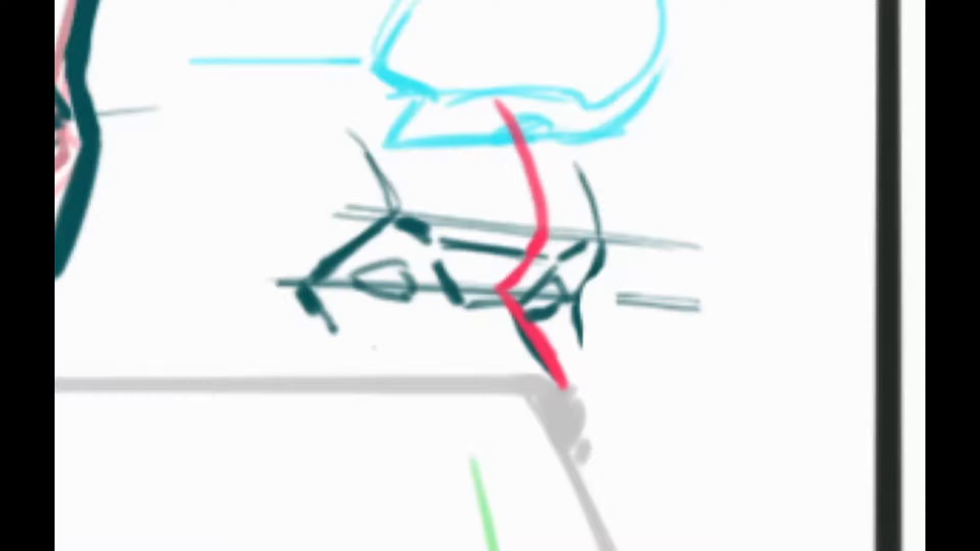
Mark the near eye's inner corner, thicken the far side of the nose bridge, and add dark pupils to both eyes
{"action": "left_click", "coordinate": [428, 290]}
{"action": "mouse_move", "coordinate": [555, 268]}
{"action": "left_mouse_down"}
{"action": "mouse_move", "coordinate": [521, 288]}
{"action": "mouse_move", "coordinate": [542, 268]}
{"action": "mouse_move", "coordinate": [517, 308]}
{"action": "mouse_move", "coordinate": [548, 363]}
{"action": "left_mouse_up"}
{"action": "mouse_move", "coordinate": [515, 325]}
{"action": "left_mouse_down"}
{"action": "mouse_move", "coordinate": [546, 267]}
{"action": "mouse_move", "coordinate": [534, 283]}
{"action": "left_mouse_up"}
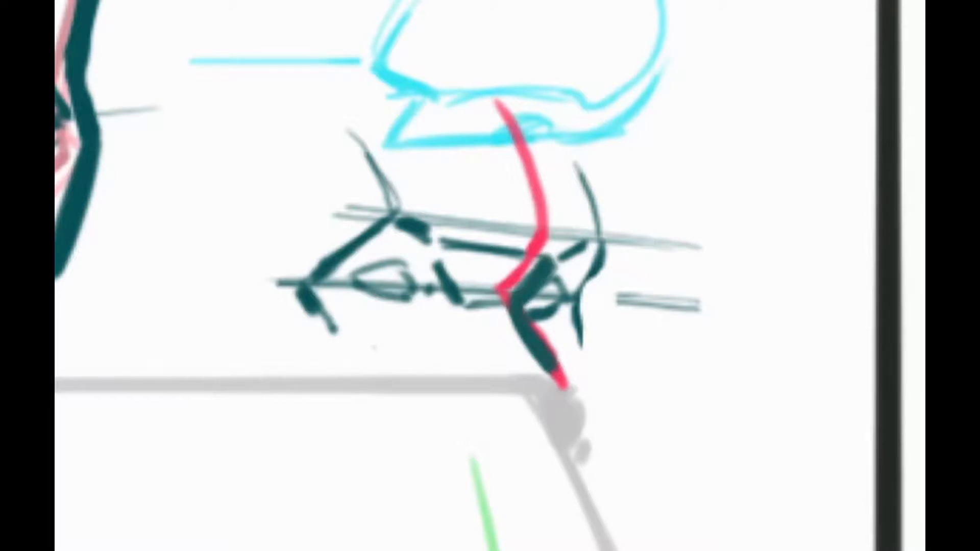
{"action": "left_click", "coordinate": [395, 274]}
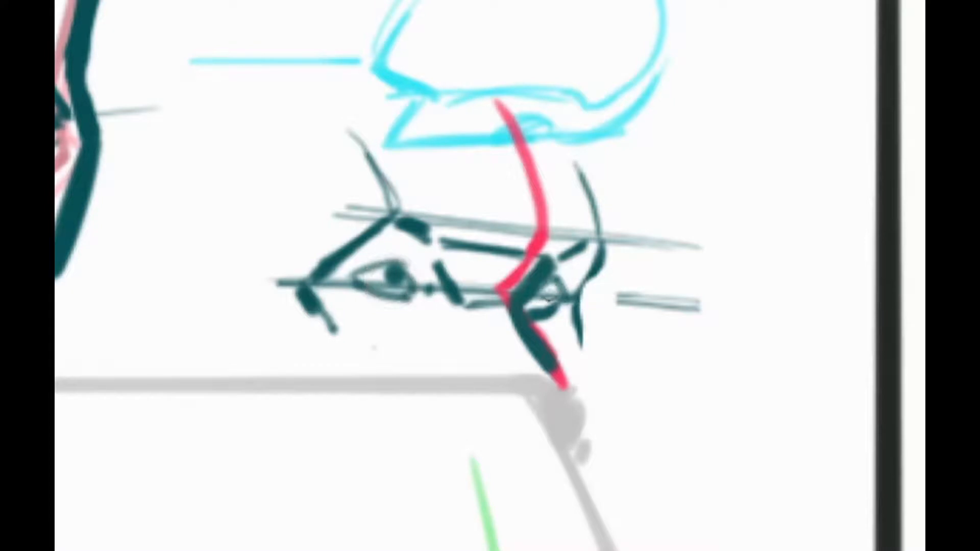
{"action": "left_click", "coordinate": [548, 291]}
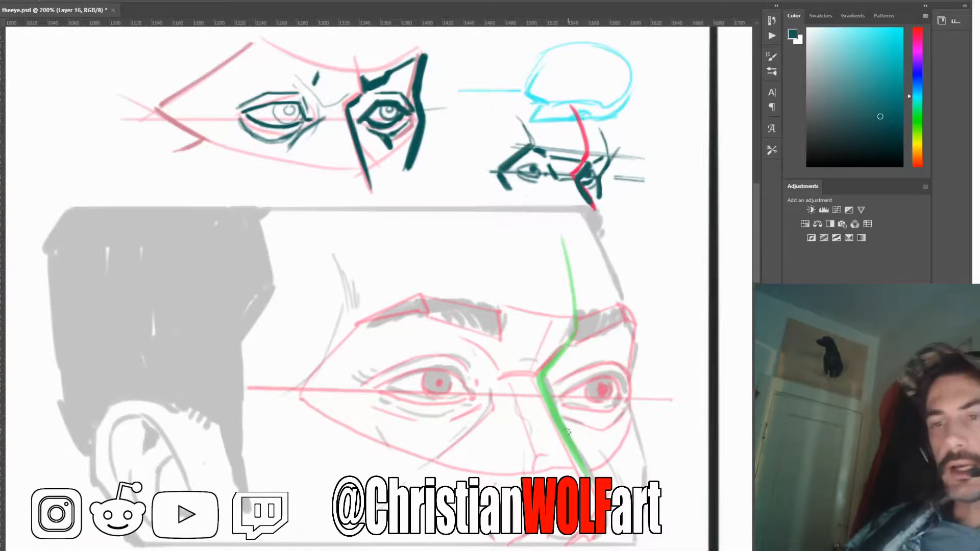
Outline the upper and lower lids of the near eye on the large mask sketch in dark teal, including its inner corner
{"action": "mouse_move", "coordinate": [561, 447]}
{"action": "left_mouse_down"}
{"action": "mouse_move", "coordinate": [499, 405]}
{"action": "mouse_move", "coordinate": [518, 332]}
{"action": "left_mouse_up"}
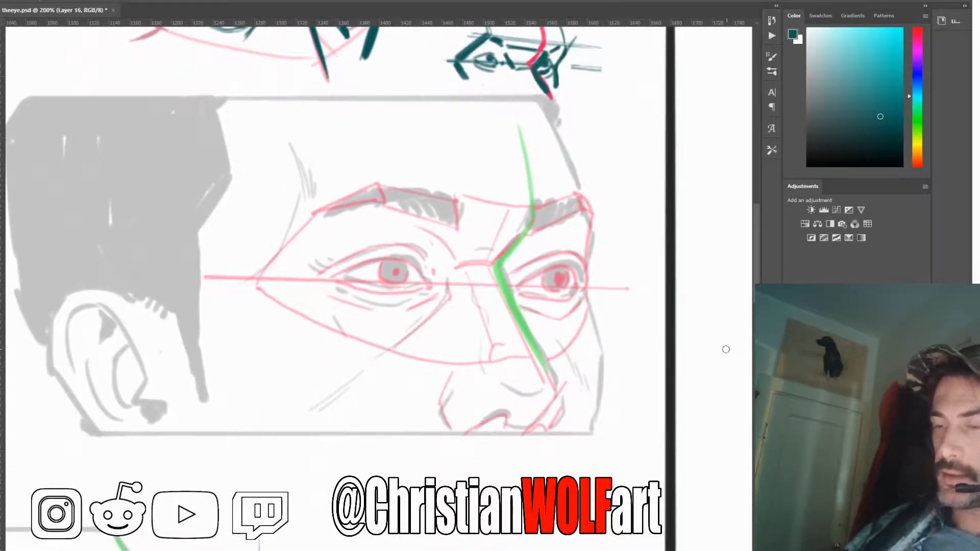
{"action": "mouse_move", "coordinate": [437, 284]}
{"action": "left_mouse_down"}
{"action": "mouse_move", "coordinate": [395, 259]}
{"action": "mouse_move", "coordinate": [335, 278]}
{"action": "left_mouse_up"}
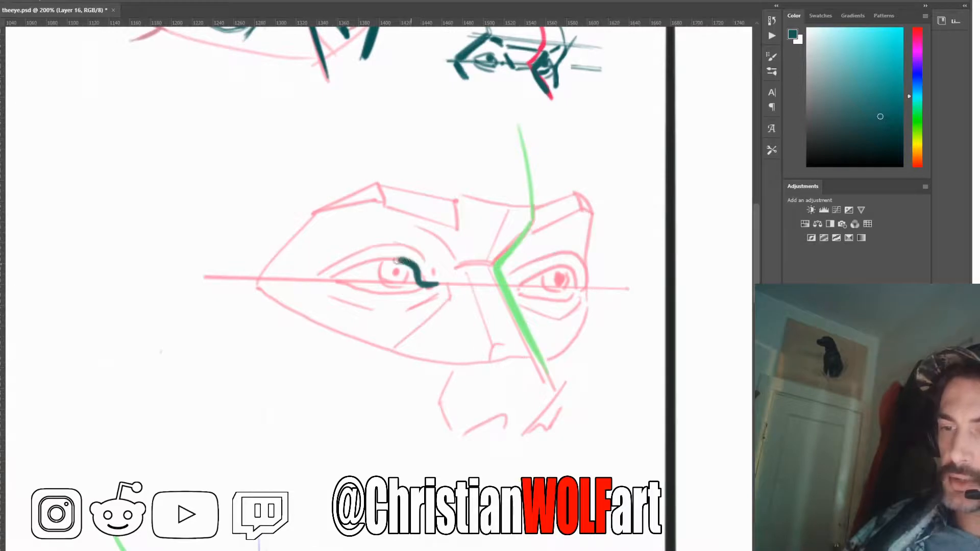
{"action": "mouse_move", "coordinate": [411, 288]}
{"action": "left_mouse_down"}
{"action": "mouse_move", "coordinate": [382, 293]}
{"action": "mouse_move", "coordinate": [337, 280]}
{"action": "left_mouse_up"}
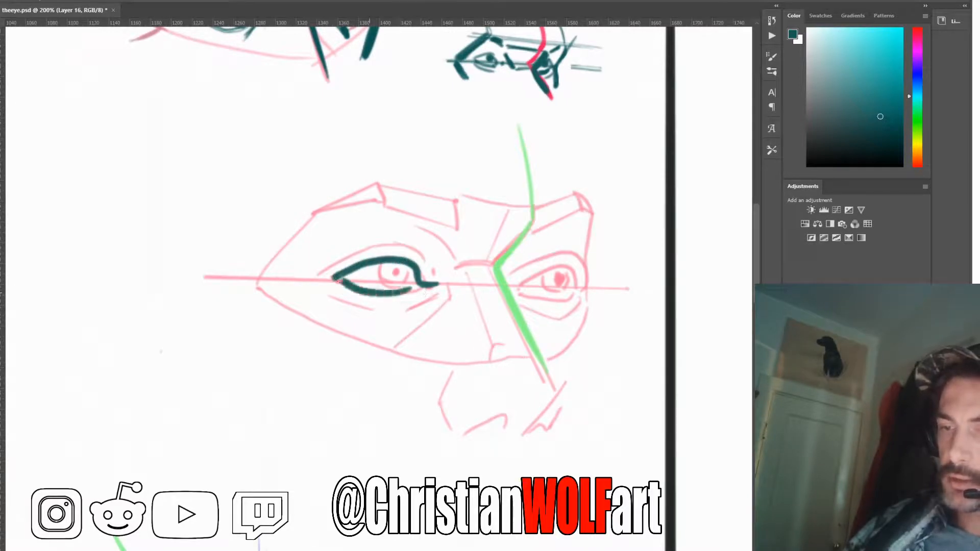
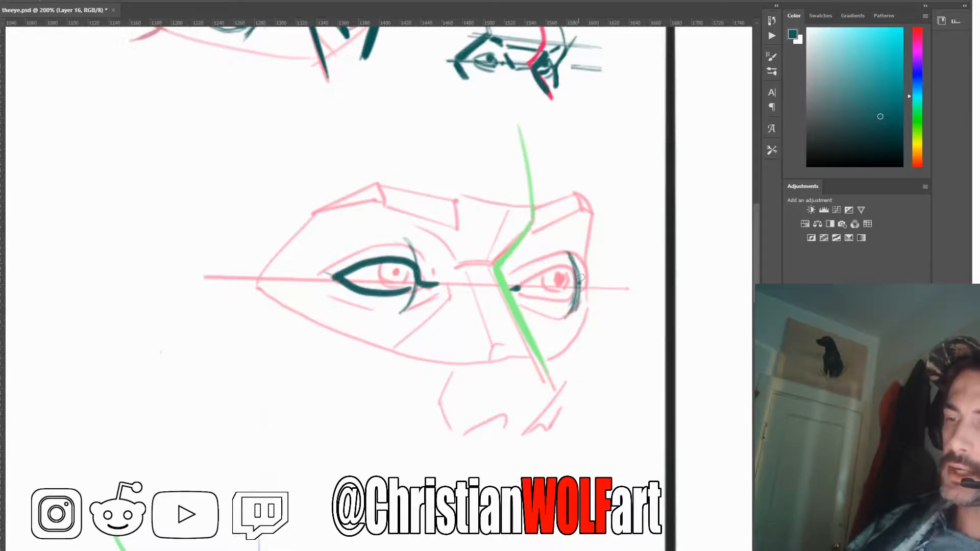
Outline the far eye's upper and lower lids in dark teal on the large mask sketch, closing at its curved outer edge
{"action": "mouse_move", "coordinate": [543, 273]}
{"action": "left_mouse_down"}
{"action": "mouse_move", "coordinate": [522, 286]}
{"action": "mouse_move", "coordinate": [576, 285]}
{"action": "left_mouse_up"}
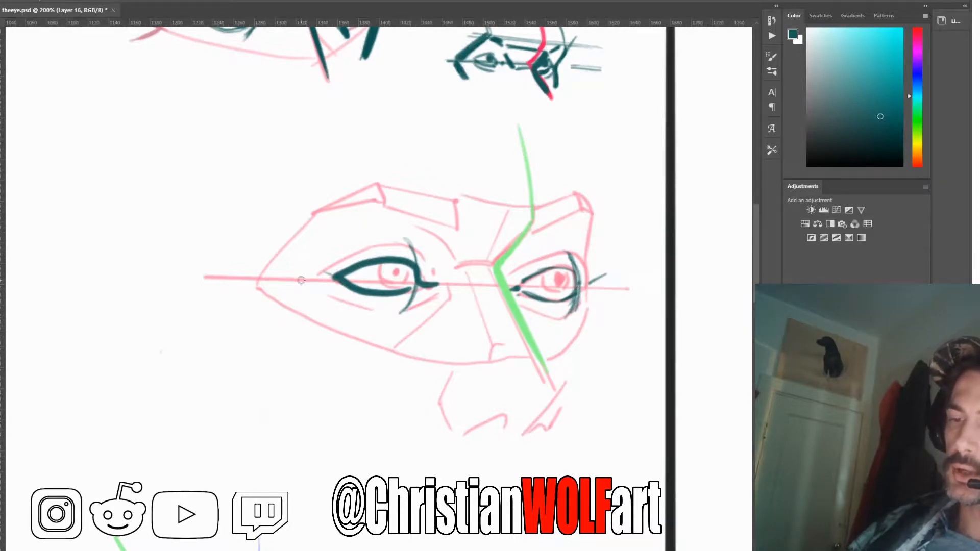
{"action": "left_click", "coordinate": [325, 279], "text": "shift"}
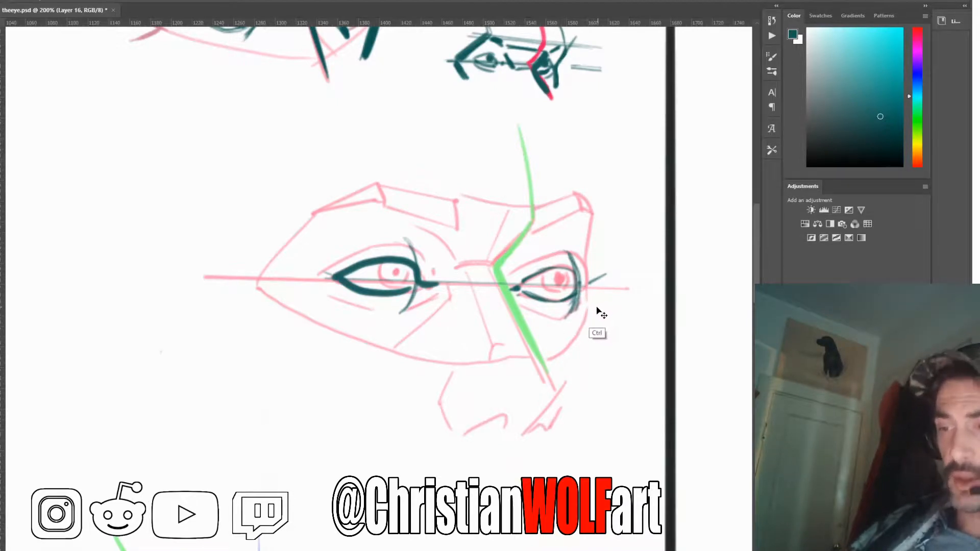
{"action": "key", "text": "ctrl+z"}
{"action": "left_click_drag", "start_coordinate": [524, 282], "coordinate": [580, 291]}
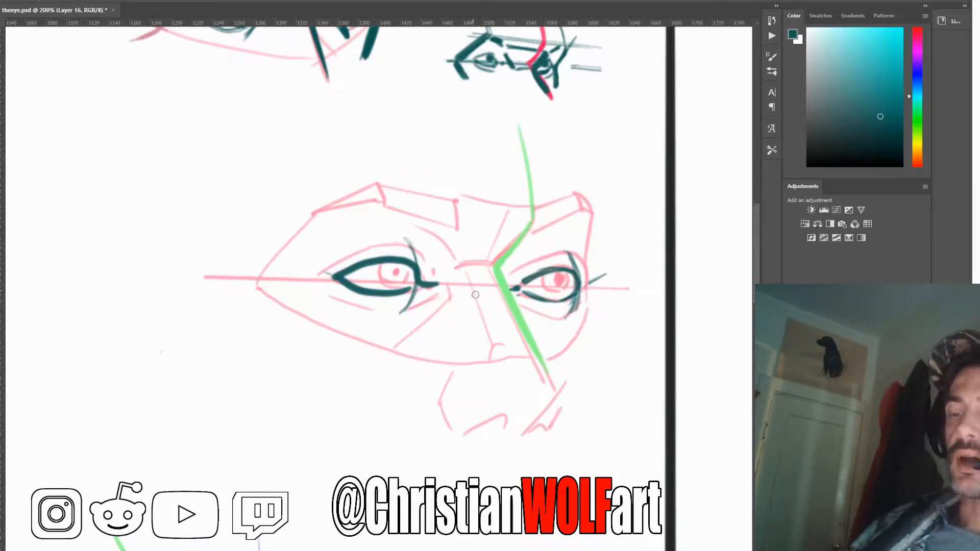
Draw crease lines above and below both eyes, following the curves of the lids
{"action": "mouse_move", "coordinate": [434, 271]}
{"action": "left_mouse_down"}
{"action": "mouse_move", "coordinate": [410, 246]}
{"action": "mouse_move", "coordinate": [375, 247]}
{"action": "mouse_move", "coordinate": [323, 273]}
{"action": "left_mouse_up"}
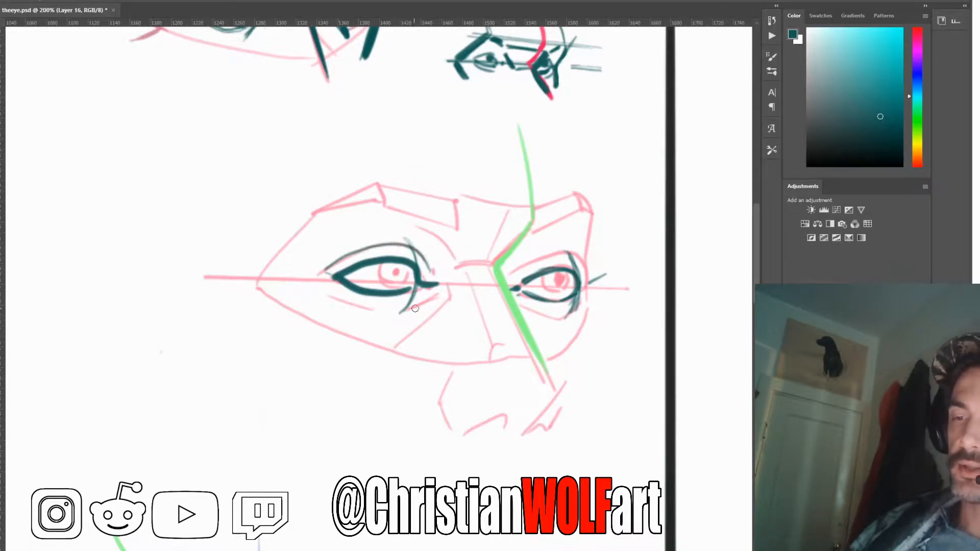
{"action": "mouse_move", "coordinate": [425, 296]}
{"action": "left_mouse_down"}
{"action": "mouse_move", "coordinate": [380, 312]}
{"action": "mouse_move", "coordinate": [335, 294]}
{"action": "left_mouse_up"}
{"action": "mouse_move", "coordinate": [583, 296]}
{"action": "left_mouse_down"}
{"action": "mouse_move", "coordinate": [574, 314]}
{"action": "mouse_move", "coordinate": [539, 317]}
{"action": "mouse_move", "coordinate": [526, 306]}
{"action": "left_mouse_up"}
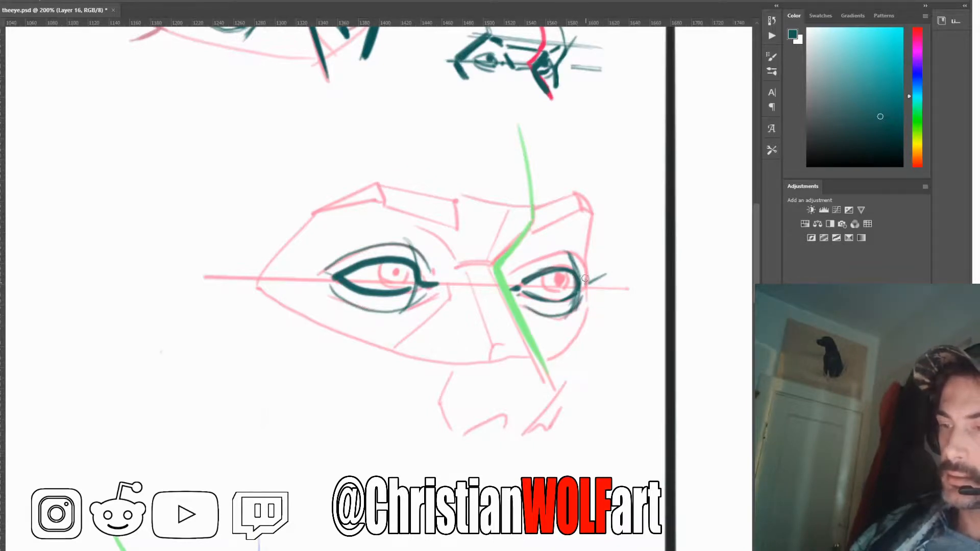
{"action": "mouse_move", "coordinate": [586, 278]}
{"action": "left_mouse_down"}
{"action": "mouse_move", "coordinate": [553, 253]}
{"action": "mouse_move", "coordinate": [513, 277]}
{"action": "left_mouse_up"}
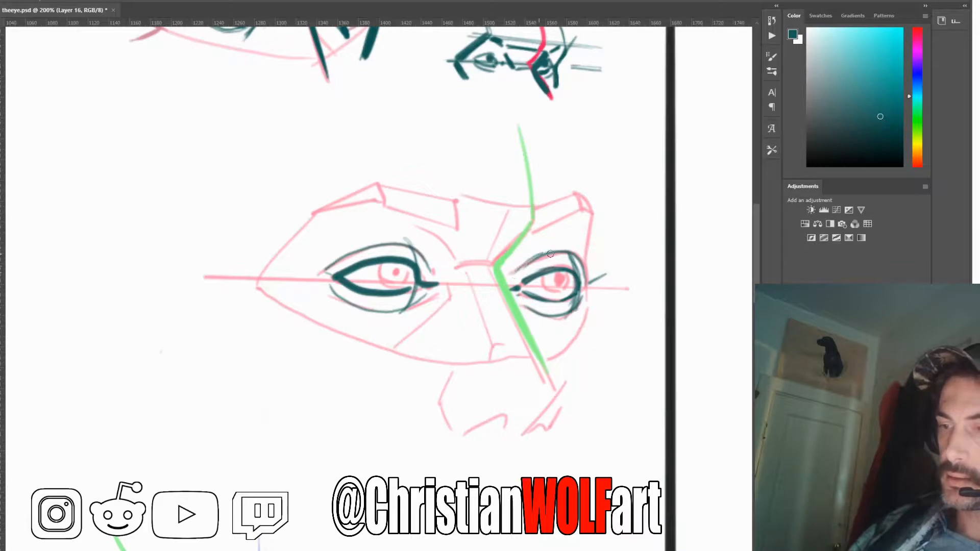
{"action": "mouse_move", "coordinate": [588, 278]}
{"action": "left_mouse_down"}
{"action": "mouse_move", "coordinate": [551, 253]}
{"action": "mouse_move", "coordinate": [514, 276]}
{"action": "left_mouse_up"}
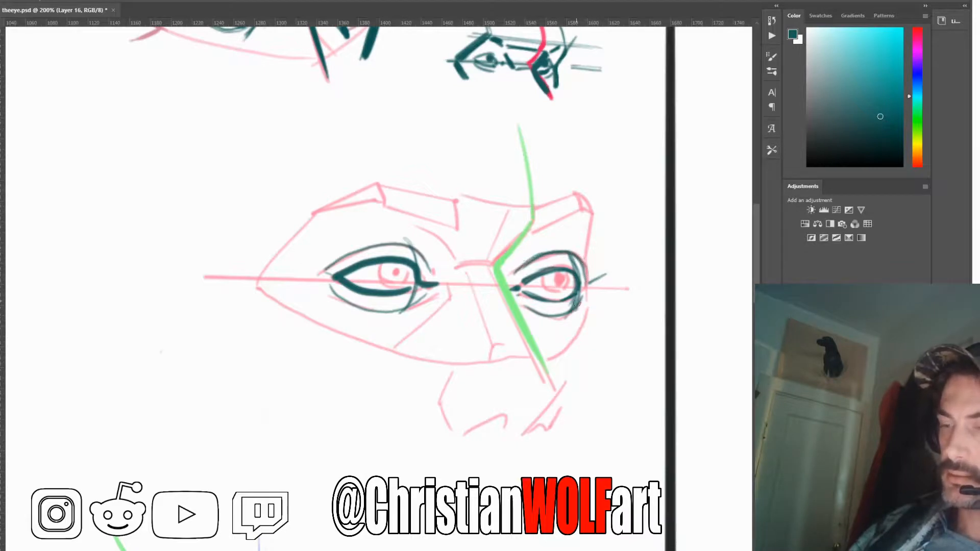
{"action": "mouse_move", "coordinate": [428, 270]}
{"action": "left_mouse_down"}
{"action": "mouse_move", "coordinate": [416, 247]}
{"action": "mouse_move", "coordinate": [395, 242]}
{"action": "mouse_move", "coordinate": [318, 274]}
{"action": "left_mouse_up"}
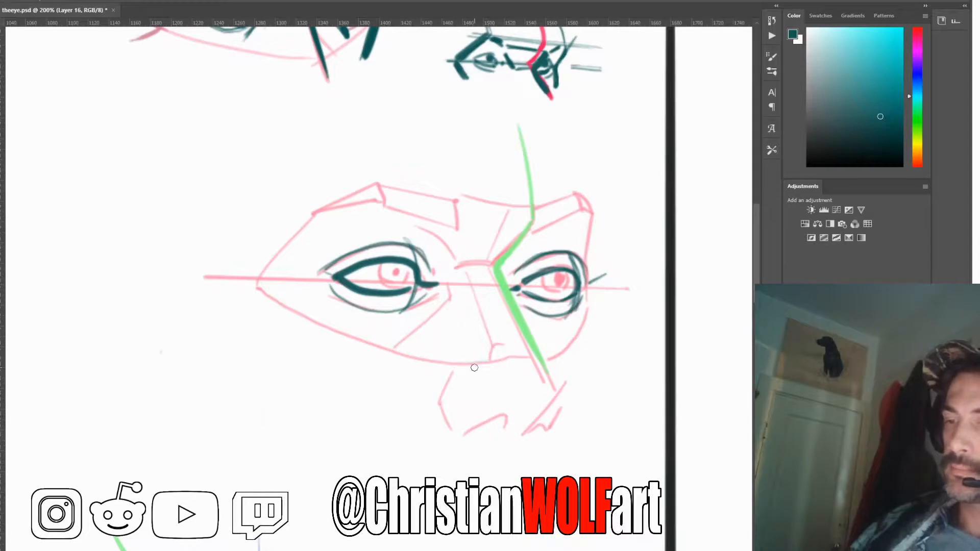
Trace both brows' lower edges and the far side of the nose with thick strokes, and hatch the sockets beside the nose bridge
{"action": "left_click_drag", "start_coordinate": [458, 229], "coordinate": [372, 201]}
{"action": "mouse_move", "coordinate": [582, 211]}
{"action": "left_mouse_down"}
{"action": "mouse_move", "coordinate": [519, 237]}
{"action": "mouse_move", "coordinate": [496, 270]}
{"action": "mouse_move", "coordinate": [548, 375]}
{"action": "left_mouse_up"}
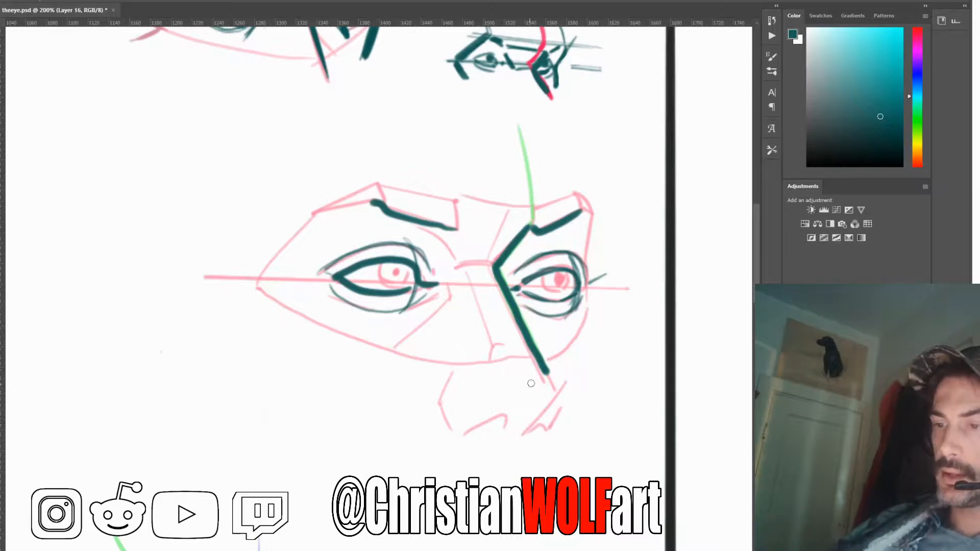
{"action": "mouse_move", "coordinate": [428, 234]}
{"action": "left_mouse_down"}
{"action": "mouse_move", "coordinate": [454, 258]}
{"action": "mouse_move", "coordinate": [421, 233]}
{"action": "mouse_move", "coordinate": [453, 250]}
{"action": "mouse_move", "coordinate": [425, 231]}
{"action": "mouse_move", "coordinate": [444, 242]}
{"action": "mouse_move", "coordinate": [455, 266]}
{"action": "mouse_move", "coordinate": [436, 240]}
{"action": "mouse_move", "coordinate": [453, 267]}
{"action": "mouse_move", "coordinate": [431, 238]}
{"action": "mouse_move", "coordinate": [449, 273]}
{"action": "mouse_move", "coordinate": [429, 241]}
{"action": "mouse_move", "coordinate": [455, 278]}
{"action": "left_mouse_up"}
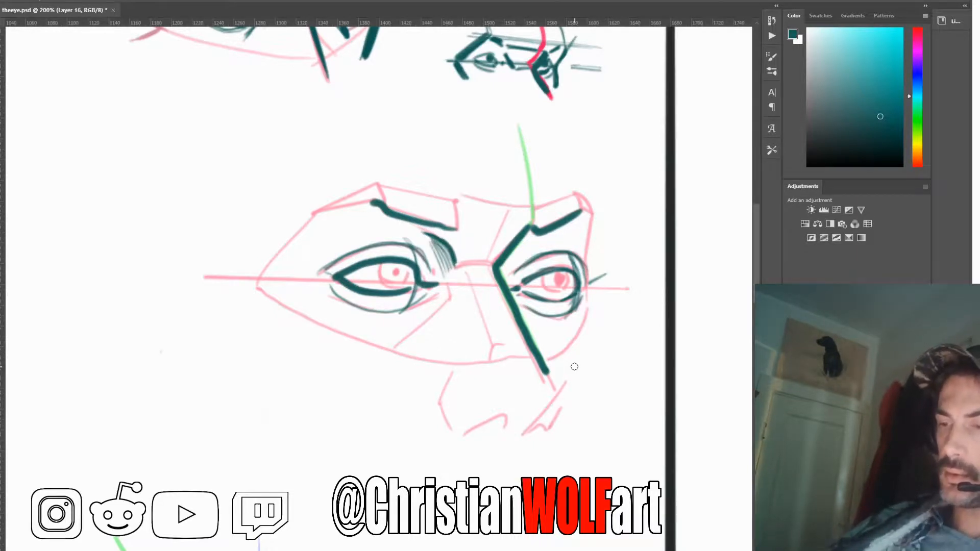
{"action": "mouse_move", "coordinate": [526, 244]}
{"action": "left_mouse_down"}
{"action": "mouse_move", "coordinate": [507, 262]}
{"action": "mouse_move", "coordinate": [535, 245]}
{"action": "mouse_move", "coordinate": [506, 283]}
{"action": "left_mouse_up"}
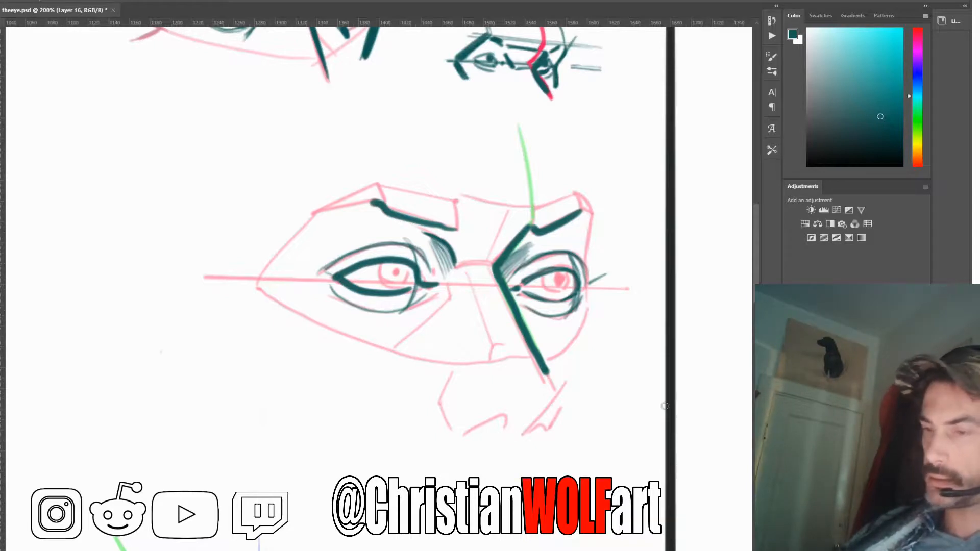
Draw the irises and pupils in both eyes, and trace the mask's outer edges on the far and near sides
{"action": "mouse_move", "coordinate": [385, 264]}
{"action": "left_mouse_down"}
{"action": "mouse_move", "coordinate": [390, 292]}
{"action": "mouse_move", "coordinate": [409, 260]}
{"action": "mouse_move", "coordinate": [396, 279]}
{"action": "left_mouse_up"}
{"action": "mouse_move", "coordinate": [547, 276]}
{"action": "left_mouse_down"}
{"action": "mouse_move", "coordinate": [552, 298]}
{"action": "mouse_move", "coordinate": [573, 276]}
{"action": "mouse_move", "coordinate": [562, 303]}
{"action": "mouse_move", "coordinate": [560, 281]}
{"action": "left_mouse_up"}
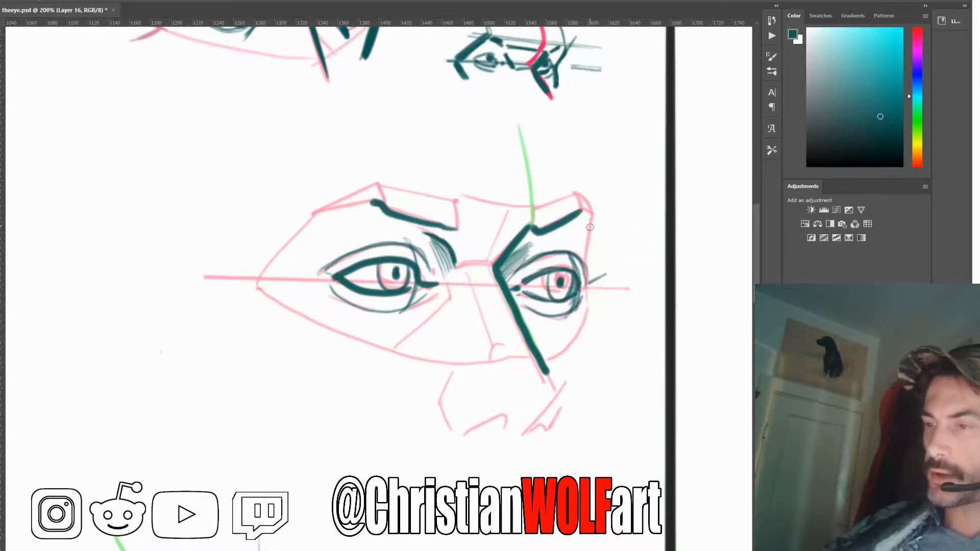
{"action": "left_click_drag", "start_coordinate": [598, 207], "coordinate": [585, 257]}
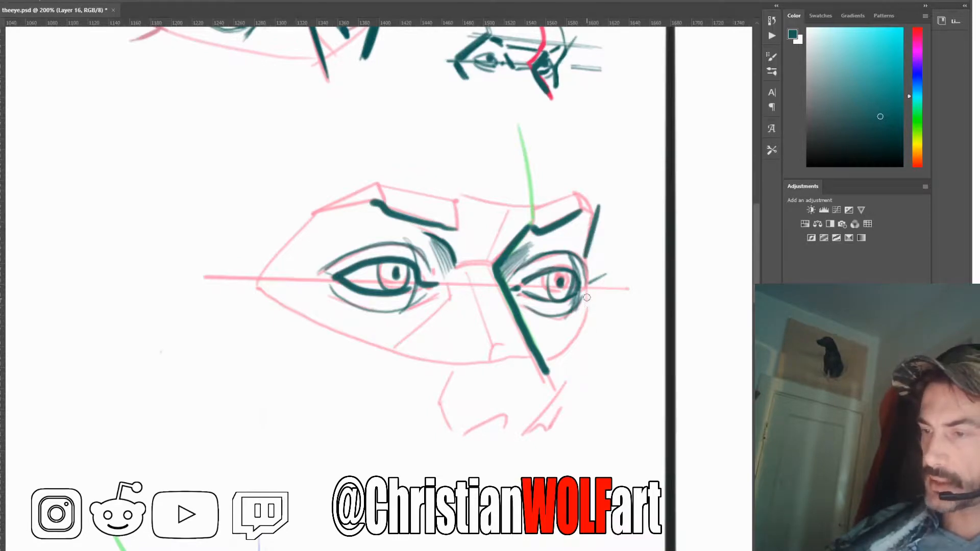
{"action": "mouse_move", "coordinate": [587, 298]}
{"action": "left_mouse_down"}
{"action": "mouse_move", "coordinate": [590, 323]}
{"action": "mouse_move", "coordinate": [571, 374]}
{"action": "left_mouse_up"}
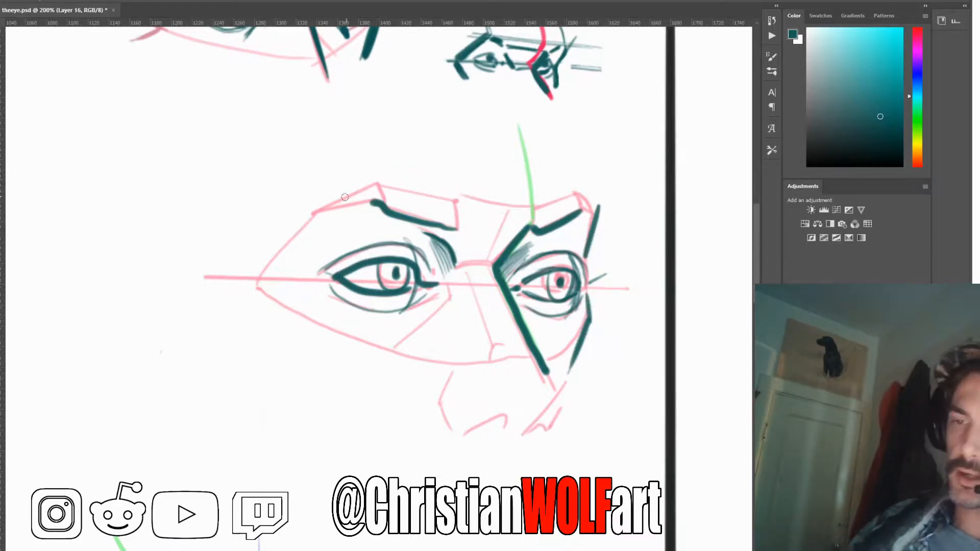
{"action": "mouse_move", "coordinate": [378, 179]}
{"action": "left_mouse_down"}
{"action": "mouse_move", "coordinate": [319, 202]}
{"action": "mouse_move", "coordinate": [259, 276]}
{"action": "mouse_move", "coordinate": [260, 287]}
{"action": "mouse_move", "coordinate": [284, 280]}
{"action": "mouse_move", "coordinate": [347, 342]}
{"action": "left_mouse_up"}
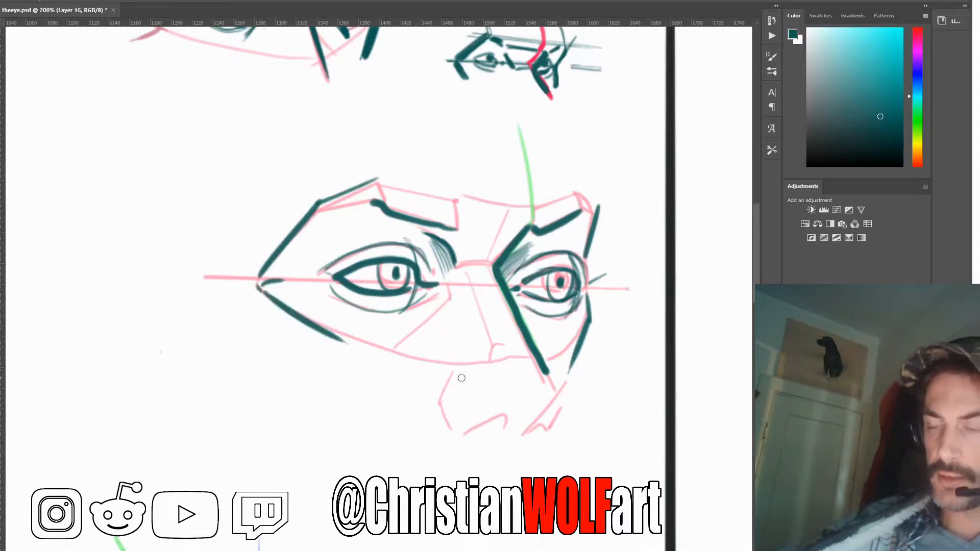
Fill both eyebrows with short parallel hatching strokes and thicken their outer ends
{"action": "left_click_drag", "start_coordinate": [382, 185], "coordinate": [395, 208]}
{"action": "left_click_drag", "start_coordinate": [392, 186], "coordinate": [399, 211]}
{"action": "left_click_drag", "start_coordinate": [398, 188], "coordinate": [413, 218]}
{"action": "left_click_drag", "start_coordinate": [409, 191], "coordinate": [427, 221]}
{"action": "left_click_drag", "start_coordinate": [426, 194], "coordinate": [441, 226]}
{"action": "left_click_drag", "start_coordinate": [440, 196], "coordinate": [452, 228]}
{"action": "left_click_drag", "start_coordinate": [452, 200], "coordinate": [457, 231]}
{"action": "left_click_drag", "start_coordinate": [534, 206], "coordinate": [541, 225]}
{"action": "left_click_drag", "start_coordinate": [543, 203], "coordinate": [549, 223]}
{"action": "left_click_drag", "start_coordinate": [552, 202], "coordinate": [558, 221]}
{"action": "left_click_drag", "start_coordinate": [563, 197], "coordinate": [570, 218]}
{"action": "mouse_move", "coordinate": [573, 194]}
{"action": "left_mouse_down"}
{"action": "mouse_move", "coordinate": [575, 216]}
{"action": "mouse_move", "coordinate": [596, 211]}
{"action": "left_mouse_up"}
{"action": "left_click_drag", "start_coordinate": [379, 185], "coordinate": [322, 204]}
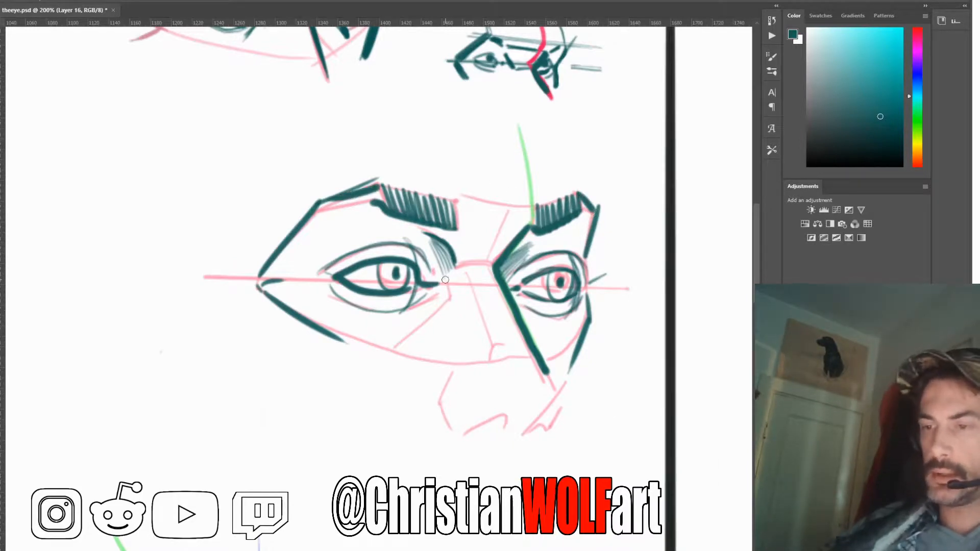
Add a thin cheek plane line below the near inner eye corner and a nose bridge contour, and hide the construction sketch
{"action": "mouse_move", "coordinate": [442, 278]}
{"action": "left_mouse_down"}
{"action": "mouse_move", "coordinate": [449, 304]}
{"action": "mouse_move", "coordinate": [395, 352]}
{"action": "left_mouse_up"}
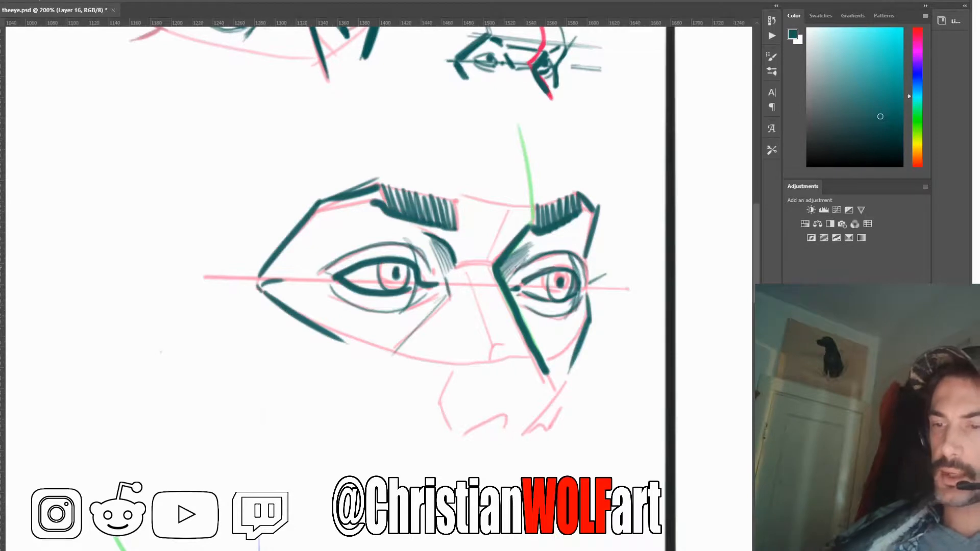
{"action": "mouse_move", "coordinate": [480, 262]}
{"action": "left_mouse_down"}
{"action": "mouse_move", "coordinate": [458, 267]}
{"action": "mouse_move", "coordinate": [490, 245]}
{"action": "left_mouse_up"}
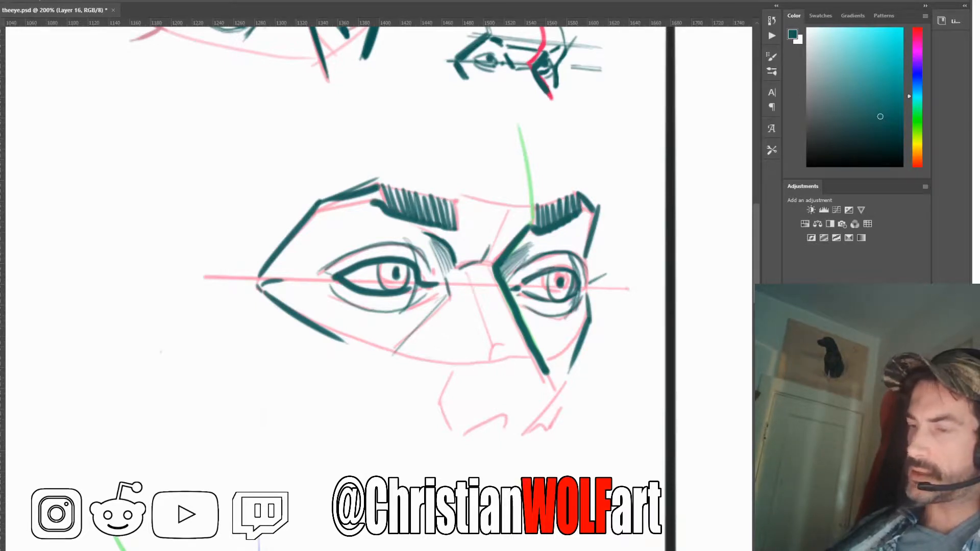
{"action": "left_click", "coordinate": [790, 388]}
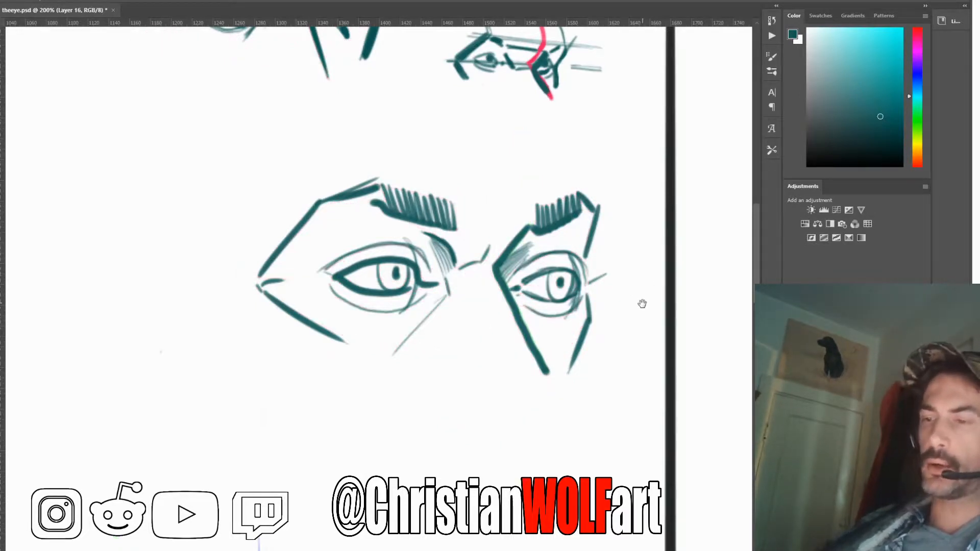
{"action": "left_click_drag", "start_coordinate": [641, 305], "coordinate": [554, 349]}
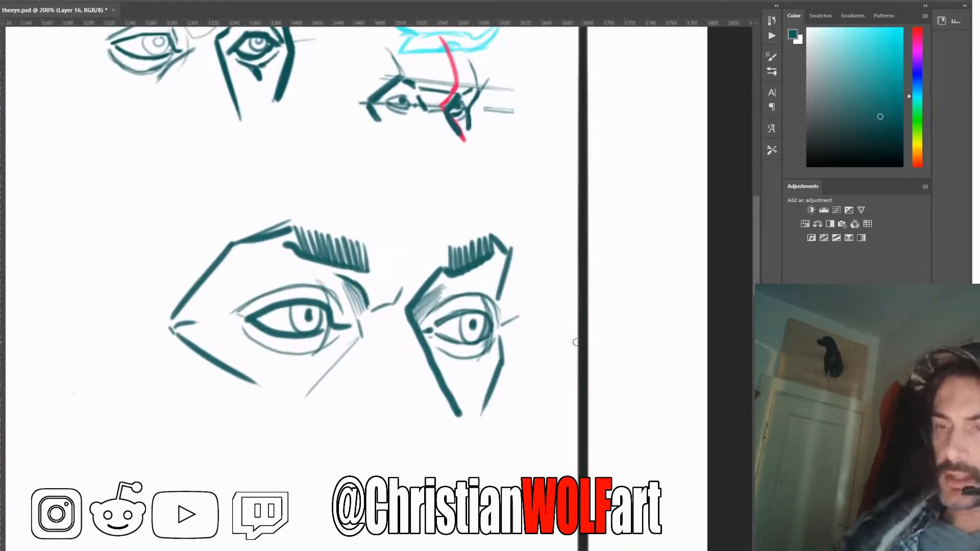
Draw one arrow pointing at the small sketch's far eye and another at the large drawing's far eye
{"action": "mouse_move", "coordinate": [525, 149]}
{"action": "left_mouse_down"}
{"action": "mouse_move", "coordinate": [558, 193]}
{"action": "mouse_move", "coordinate": [573, 253]}
{"action": "left_mouse_up"}
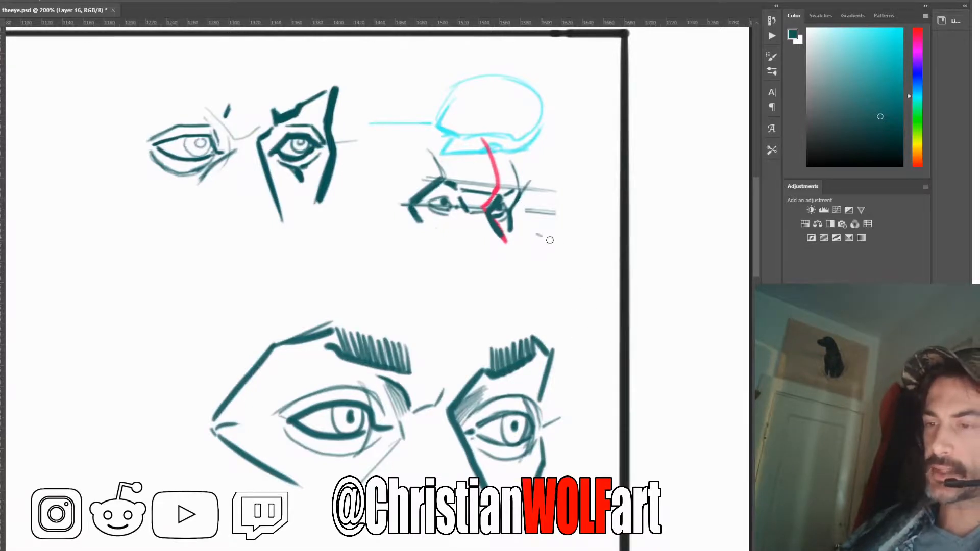
{"action": "mouse_move", "coordinate": [539, 236]}
{"action": "left_mouse_down"}
{"action": "mouse_move", "coordinate": [576, 255]}
{"action": "mouse_move", "coordinate": [541, 257]}
{"action": "left_mouse_up"}
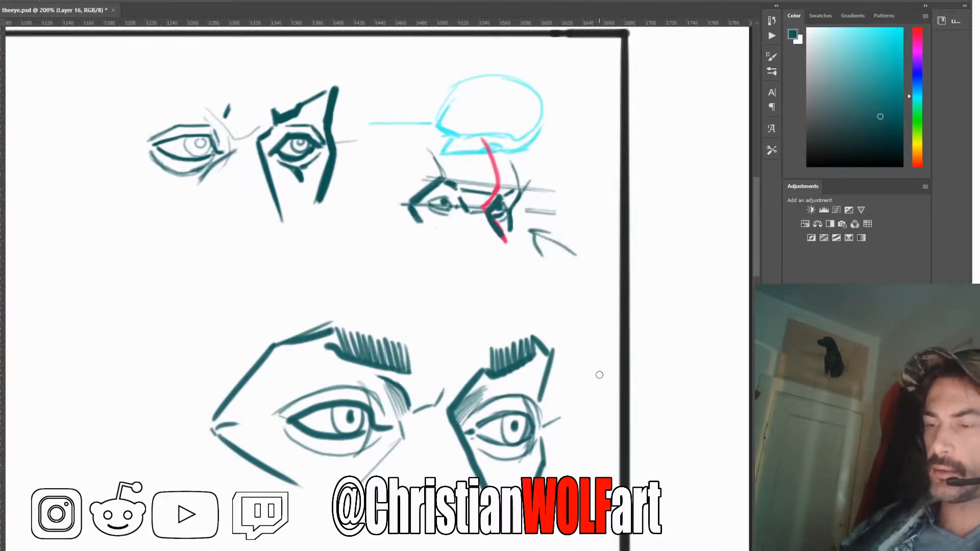
{"action": "left_click_drag", "start_coordinate": [606, 364], "coordinate": [568, 397]}
{"action": "left_click_drag", "start_coordinate": [568, 397], "coordinate": [593, 390]}
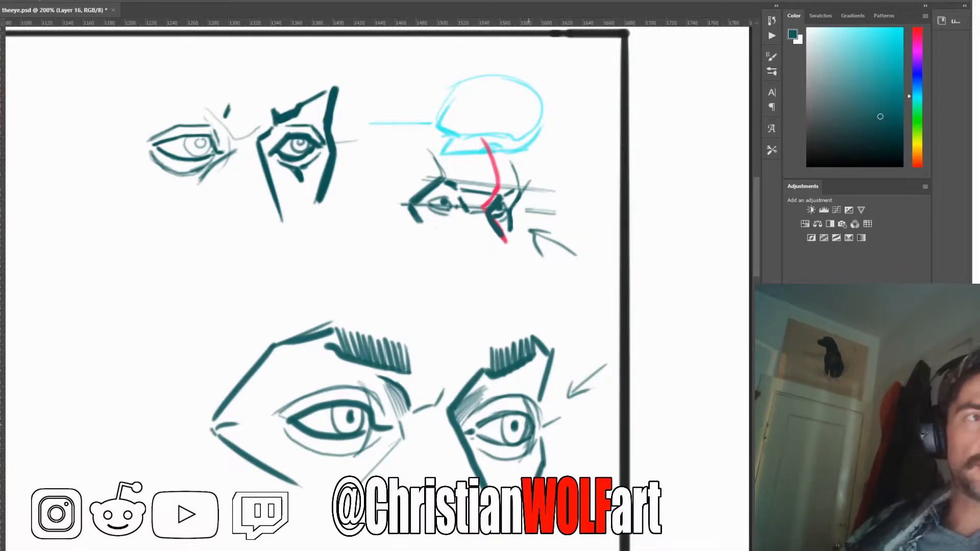
Go to the profile head, overlay the faded pink plane sketch and the purple eyeball, and fade the eyeball to 30% opacity
{"action": "left_click_drag", "start_coordinate": [496, 478], "coordinate": [573, 391]}
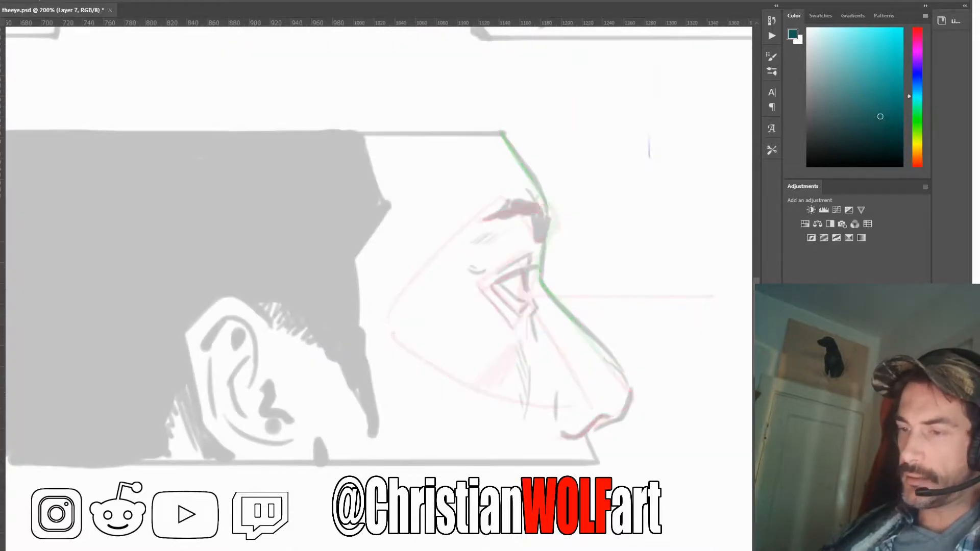
{"action": "key", "text": "ctrl+z"}
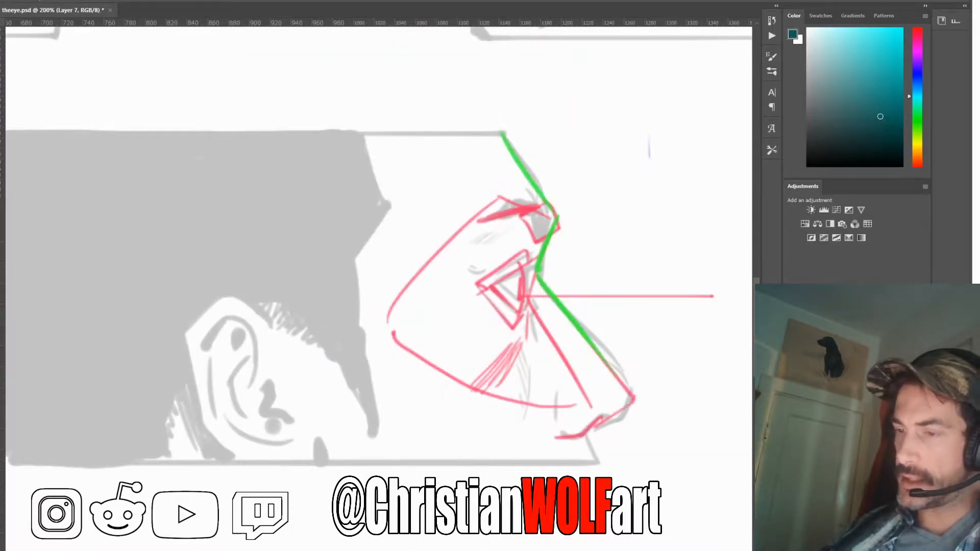
{"action": "key", "text": "ctrl+comma"}
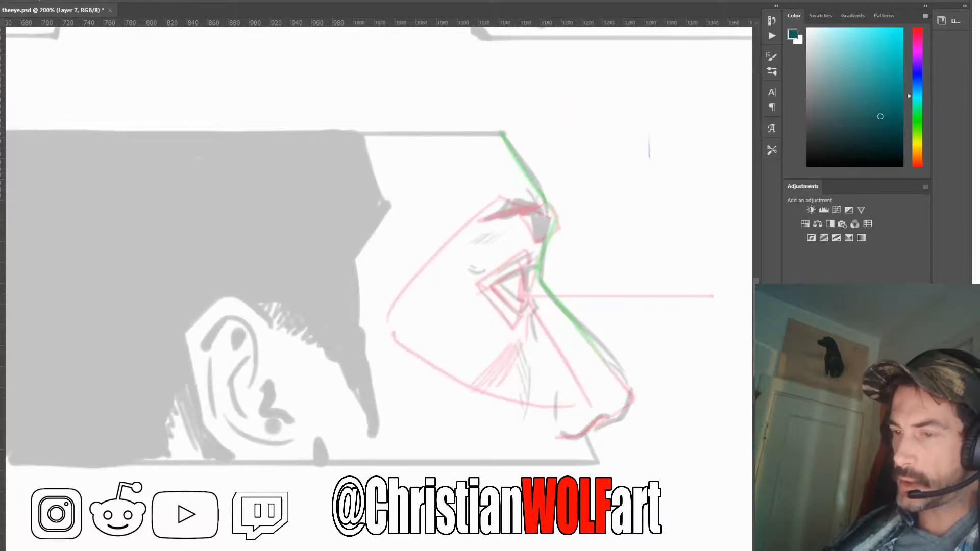
{"action": "key", "text": "ctrl+comma"}
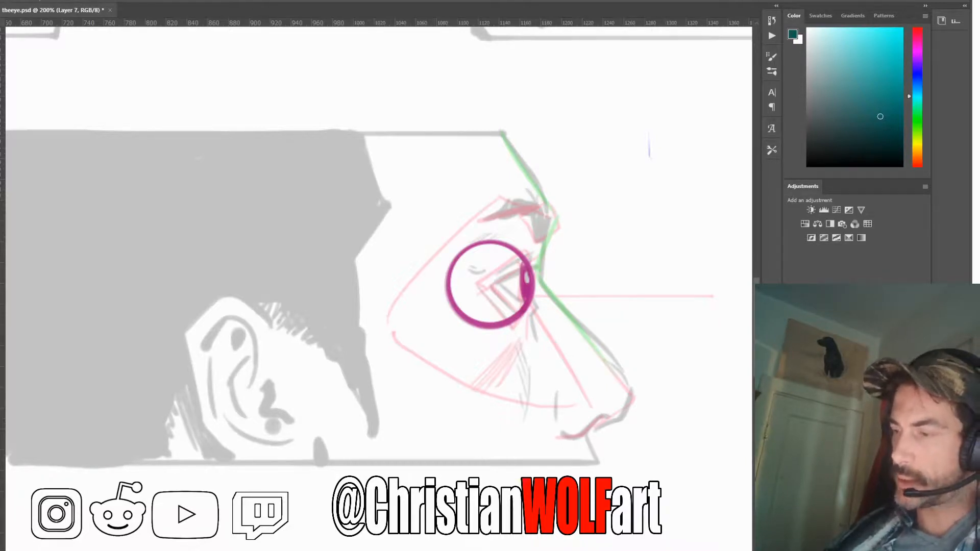
{"action": "key", "text": "ctrl+shift+alt+n"}
{"action": "key", "text": "3"}
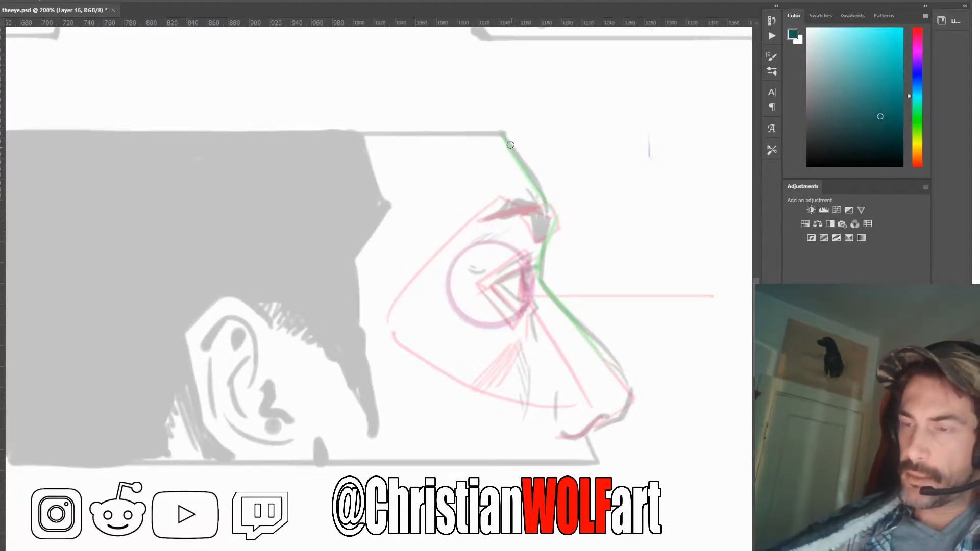
Trace the profile head's forehead and brow ridge with a thick dark teal line and draw an arrow pointing at the forehead
{"action": "left_click_drag", "start_coordinate": [502, 132], "coordinate": [553, 206]}
{"action": "mouse_move", "coordinate": [515, 149]}
{"action": "left_mouse_down"}
{"action": "mouse_move", "coordinate": [553, 205]}
{"action": "mouse_move", "coordinate": [553, 214]}
{"action": "mouse_move", "coordinate": [548, 197]}
{"action": "mouse_move", "coordinate": [557, 225]}
{"action": "mouse_move", "coordinate": [543, 244]}
{"action": "left_mouse_up"}
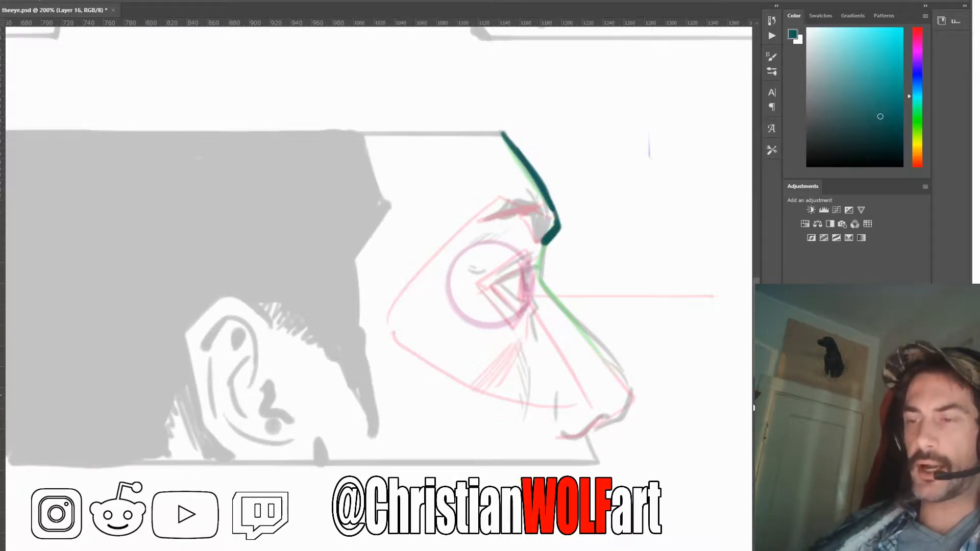
{"action": "mouse_move", "coordinate": [577, 126]}
{"action": "left_mouse_down"}
{"action": "mouse_move", "coordinate": [531, 163]}
{"action": "mouse_move", "coordinate": [586, 147]}
{"action": "left_mouse_up"}
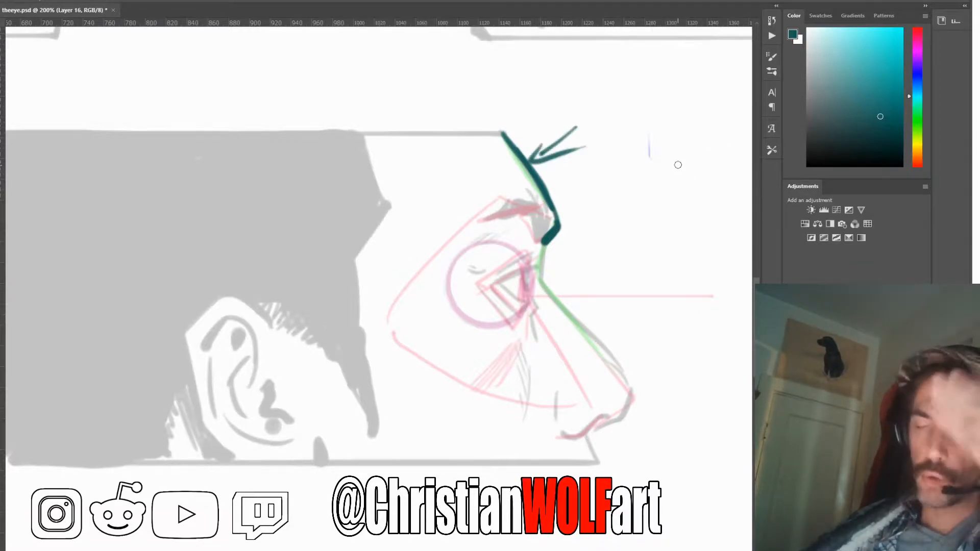
{"action": "mouse_move", "coordinate": [547, 130]}
{"action": "left_mouse_down"}
{"action": "mouse_move", "coordinate": [578, 157]}
{"action": "mouse_move", "coordinate": [557, 153]}
{"action": "left_mouse_up"}
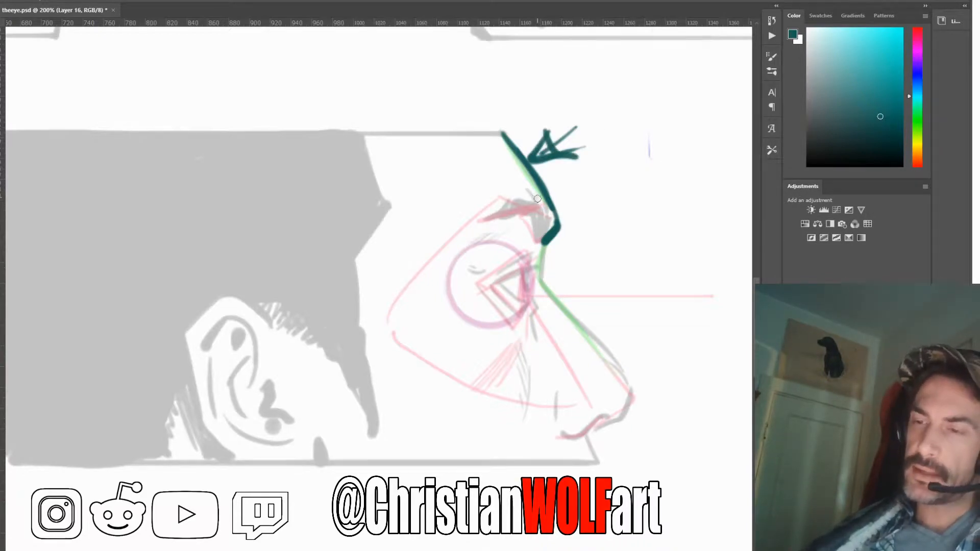
Mark the contours above the brow and along the temple with dotted and short curved strokes
{"action": "left_click_drag", "start_coordinate": [531, 190], "coordinate": [541, 210]}
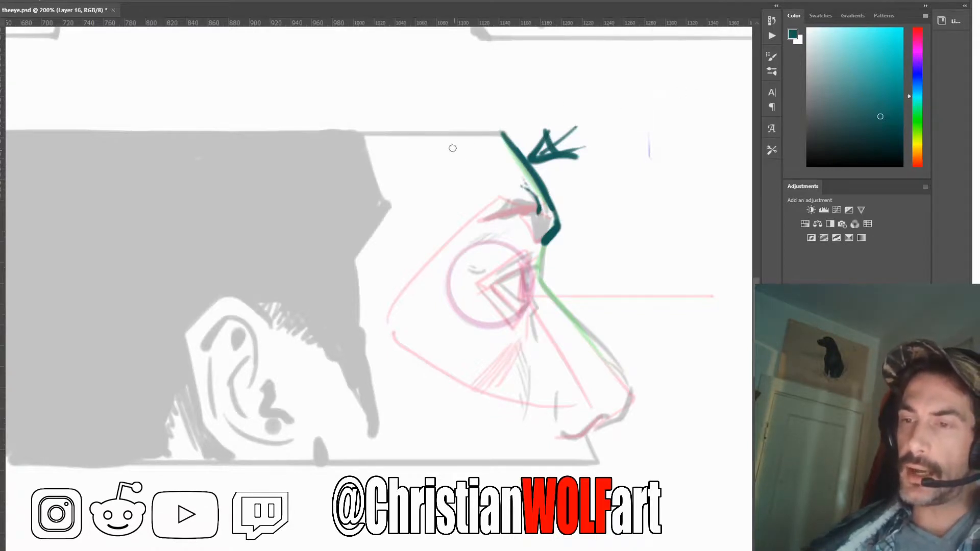
{"action": "mouse_move", "coordinate": [463, 150]}
{"action": "left_mouse_down"}
{"action": "mouse_move", "coordinate": [487, 184]}
{"action": "mouse_move", "coordinate": [442, 139]}
{"action": "mouse_move", "coordinate": [464, 178]}
{"action": "mouse_move", "coordinate": [476, 166]}
{"action": "mouse_move", "coordinate": [453, 223]}
{"action": "left_mouse_up"}
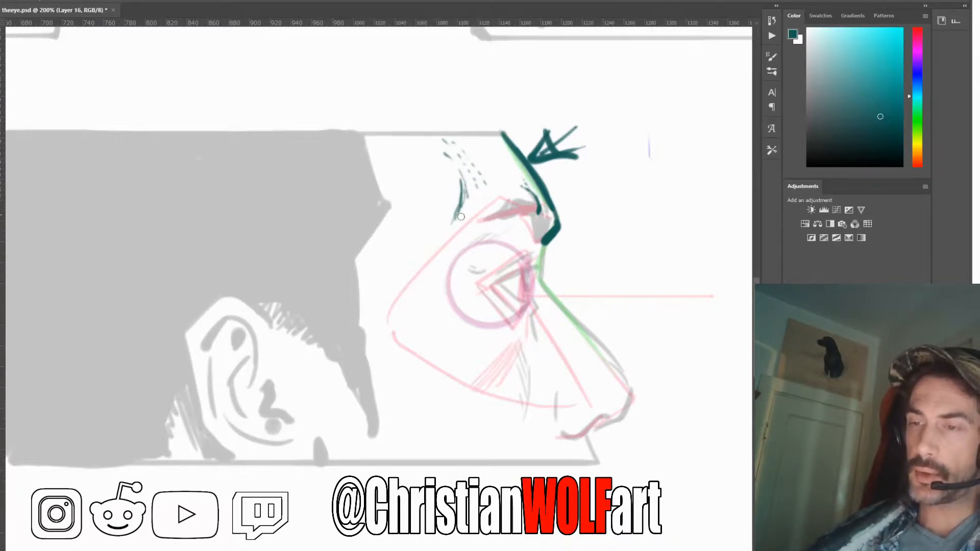
{"action": "left_click_drag", "start_coordinate": [457, 208], "coordinate": [443, 236]}
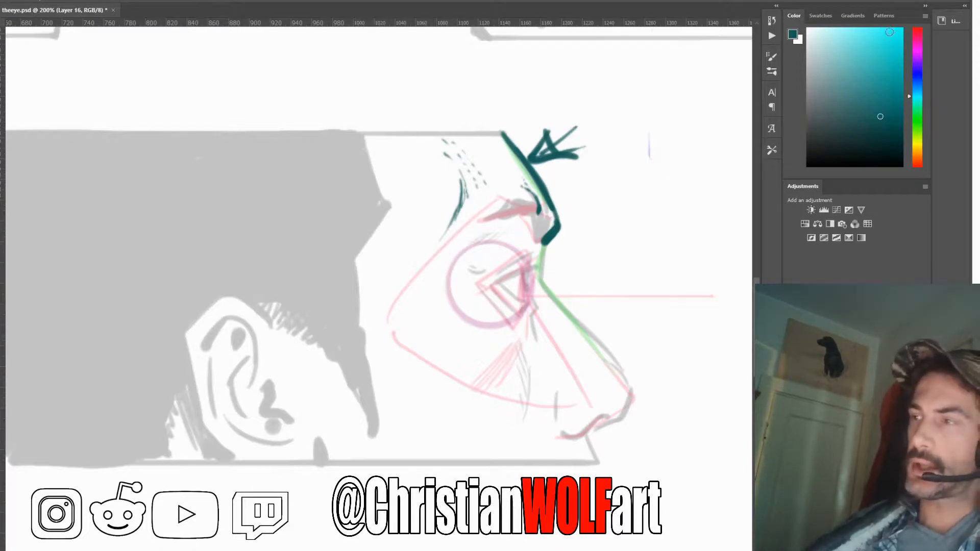
Pick bright cyan and draw an angular line from the brow's outer end along the socket's outer edge, under the eye and down the cheek
{"action": "left_click", "coordinate": [893, 34]}
{"action": "mouse_move", "coordinate": [498, 196]}
{"action": "left_mouse_down"}
{"action": "mouse_move", "coordinate": [398, 322]}
{"action": "mouse_move", "coordinate": [468, 376]}
{"action": "mouse_move", "coordinate": [386, 477]}
{"action": "left_mouse_up"}
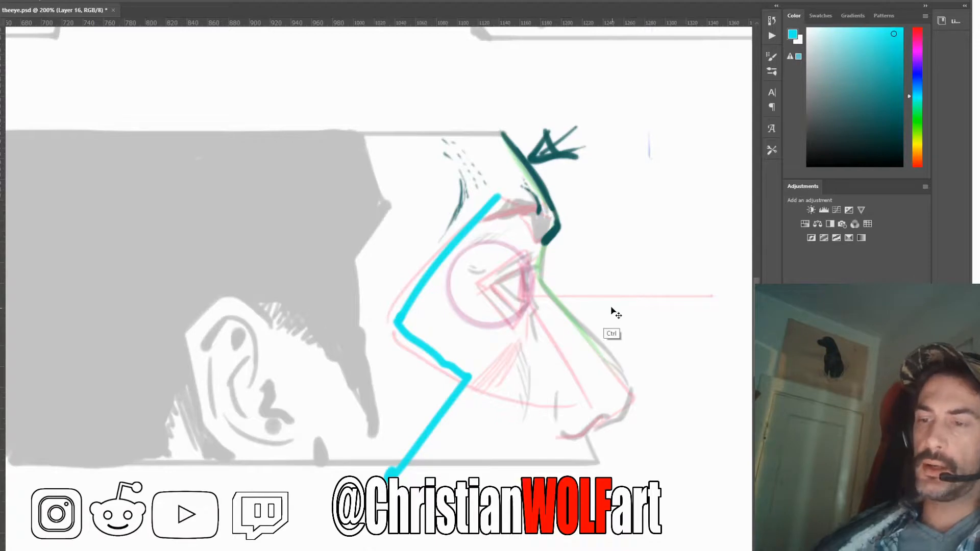
Undo the cyan line, re-sample the dark teal and extend the profile's brow ridge slightly at its lower end
{"action": "key", "text": "ctrl+z"}
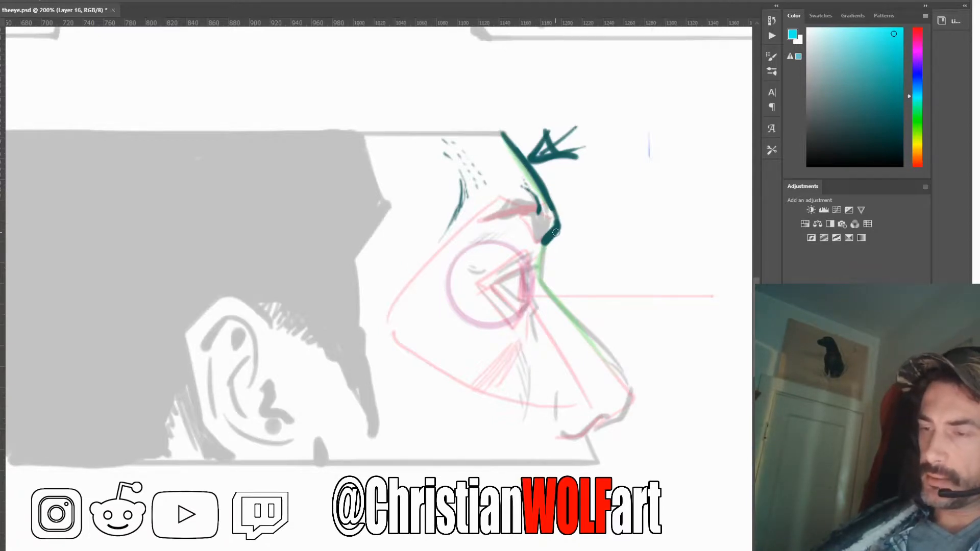
{"action": "left_click", "coordinate": [543, 246], "text": "alt"}
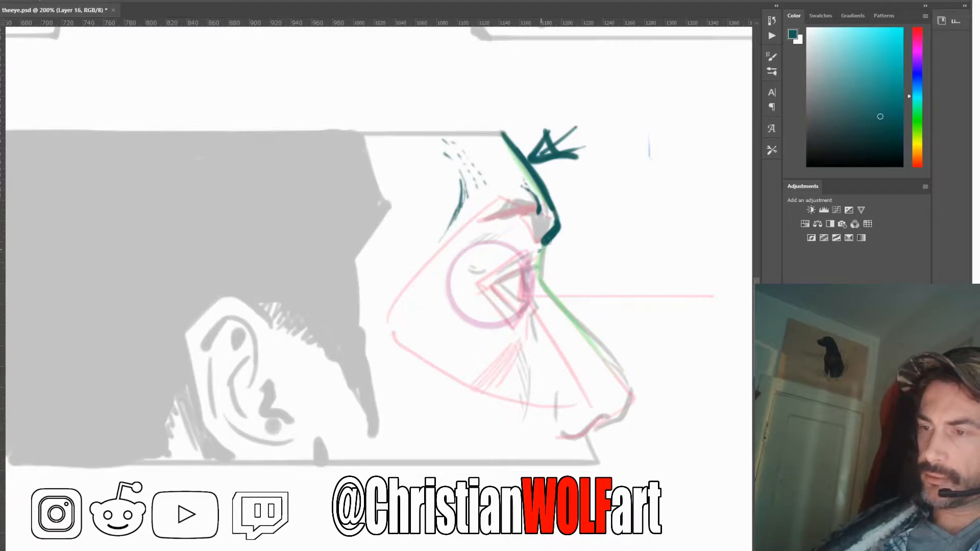
{"action": "mouse_move", "coordinate": [549, 242]}
{"action": "left_mouse_down"}
{"action": "mouse_move", "coordinate": [536, 254]}
{"action": "mouse_move", "coordinate": [553, 236]}
{"action": "left_mouse_up"}
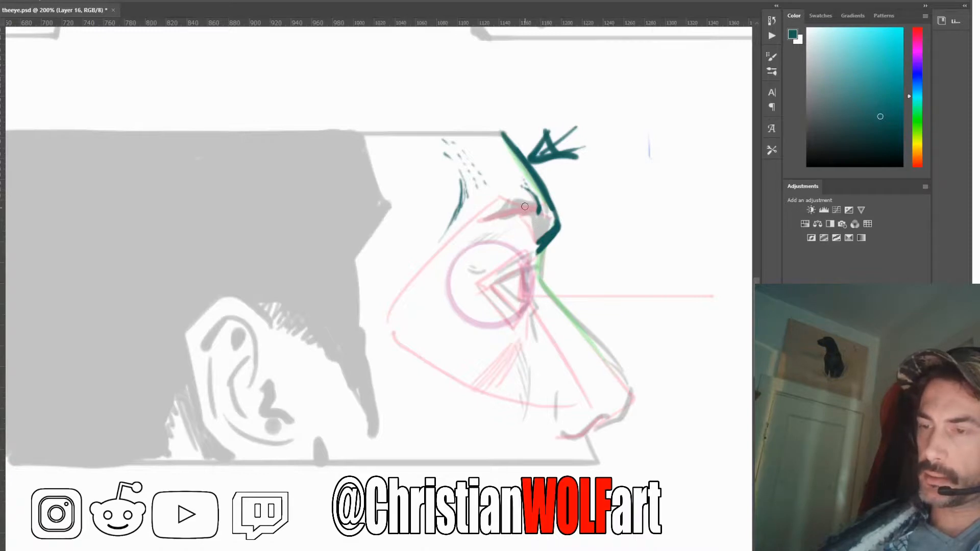
Fill the front part of the profile's eyebrow with dark teal strokes
{"action": "left_click_drag", "start_coordinate": [524, 200], "coordinate": [540, 239]}
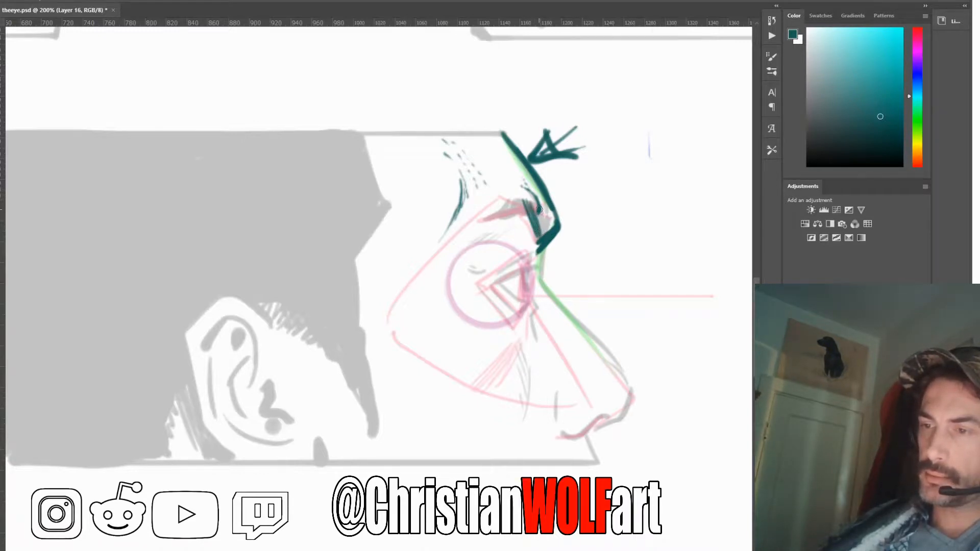
{"action": "mouse_move", "coordinate": [539, 205]}
{"action": "left_mouse_down"}
{"action": "mouse_move", "coordinate": [549, 234]}
{"action": "mouse_move", "coordinate": [536, 239]}
{"action": "left_mouse_up"}
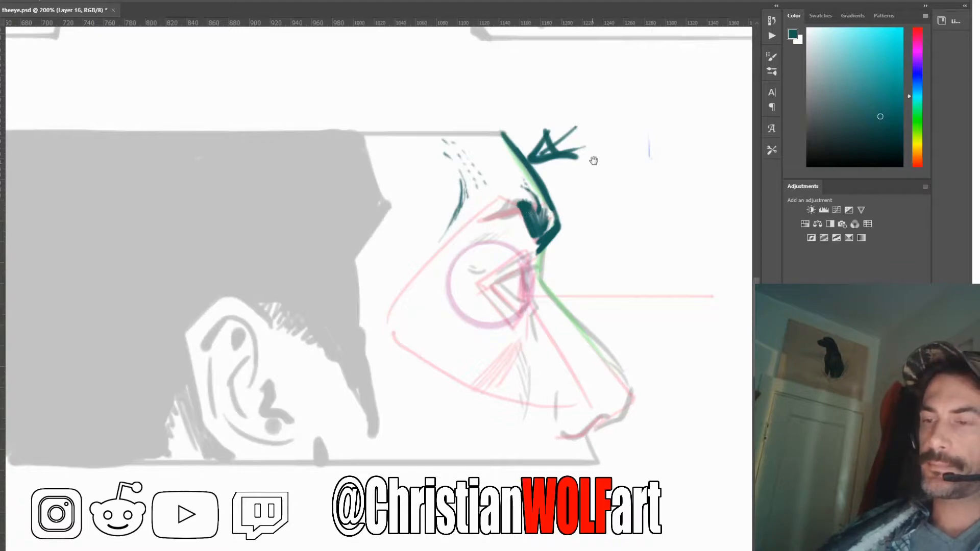
On the three-quarter head, line the top edge of the near eyebrow, and return to the profile head
{"action": "left_click_drag", "start_coordinate": [588, 182], "coordinate": [569, 358]}
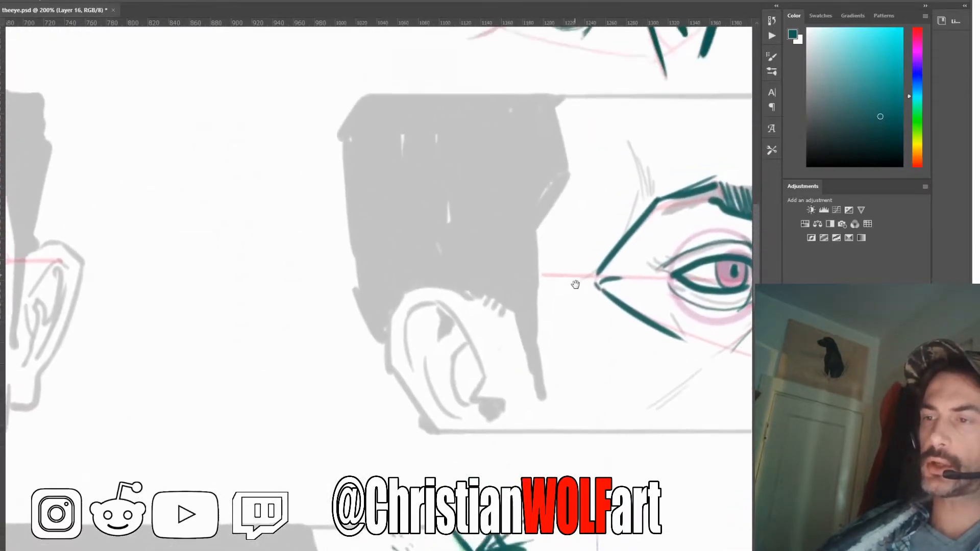
{"action": "left_click_drag", "start_coordinate": [575, 285], "coordinate": [472, 281]}
{"action": "left_click_drag", "start_coordinate": [463, 228], "coordinate": [453, 227]}
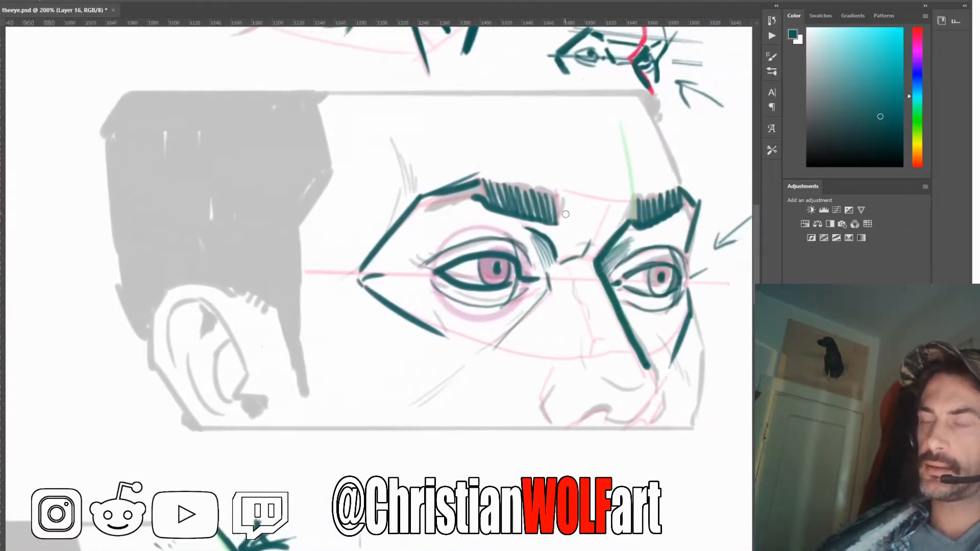
{"action": "mouse_move", "coordinate": [484, 175]}
{"action": "left_mouse_down"}
{"action": "mouse_move", "coordinate": [492, 217]}
{"action": "mouse_move", "coordinate": [504, 179]}
{"action": "mouse_move", "coordinate": [554, 187]}
{"action": "left_mouse_up"}
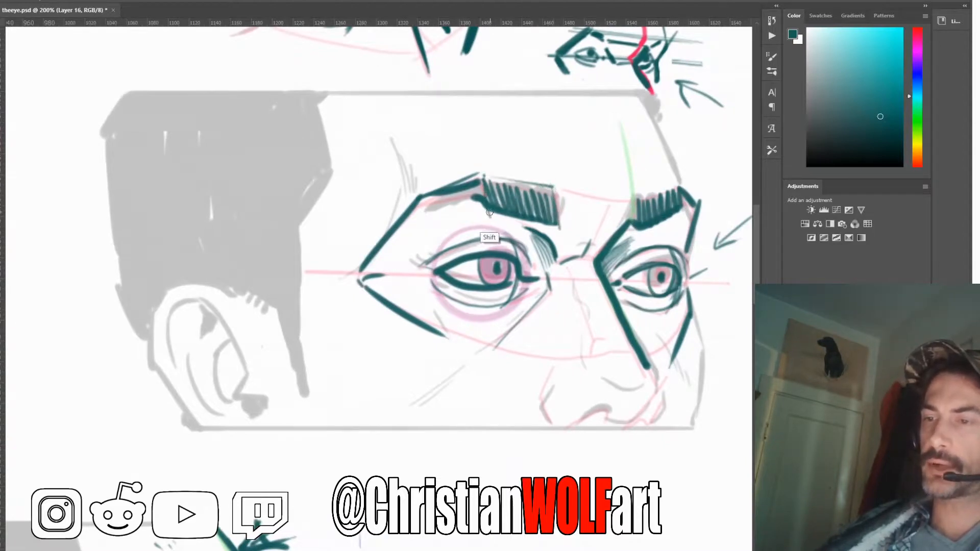
{"action": "left_click_drag", "start_coordinate": [548, 380], "coordinate": [558, 196]}
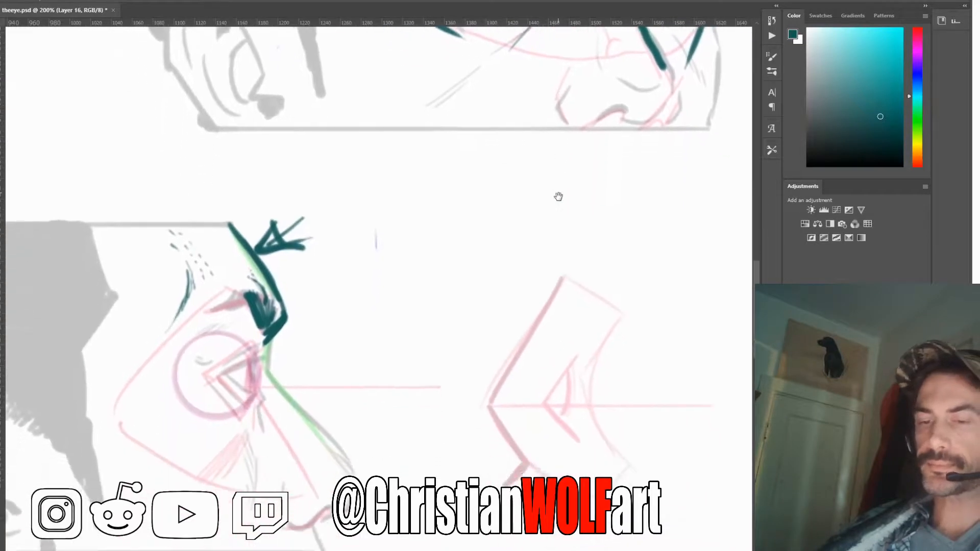
{"action": "left_click_drag", "start_coordinate": [464, 279], "coordinate": [600, 238]}
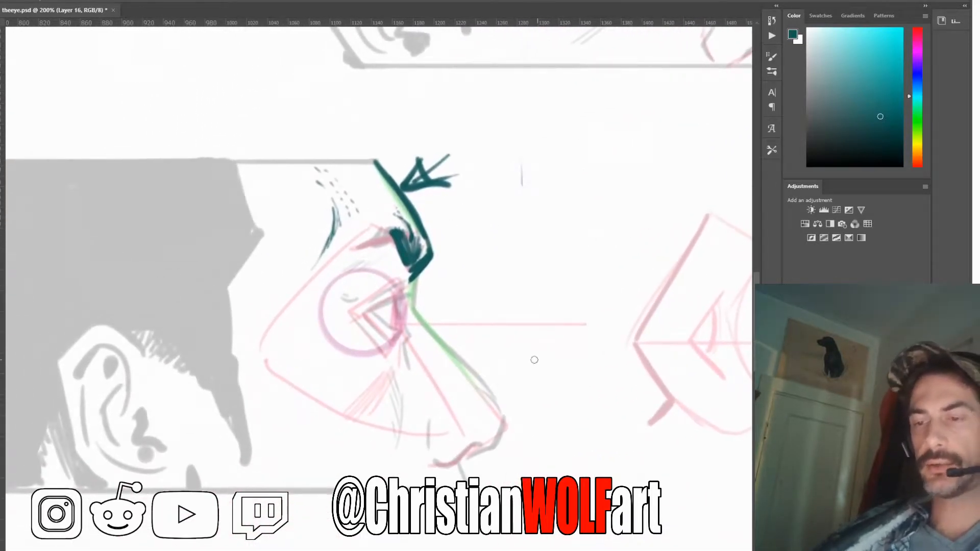
Undo the recent eyebrow strokes and outline the front of the profile's eyebrow as a slanted box
{"action": "key", "text": "ctrl"}
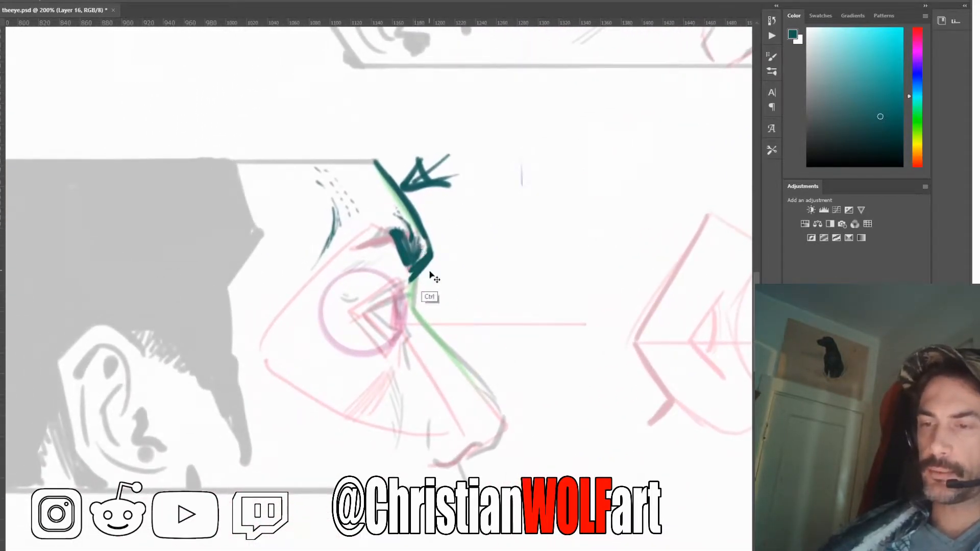
{"action": "key", "text": "ctrl+z"}
{"action": "key", "text": "ctrl+z"}
{"action": "key", "text": "ctrl+z"}
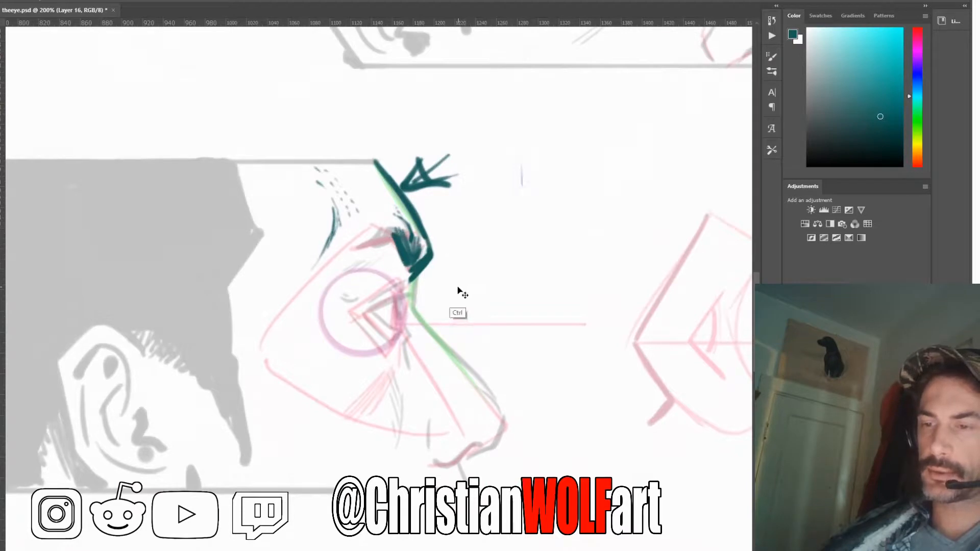
{"action": "key", "text": "ctrl+z"}
{"action": "key", "text": "ctrl+z"}
{"action": "key", "text": "ctrl+z"}
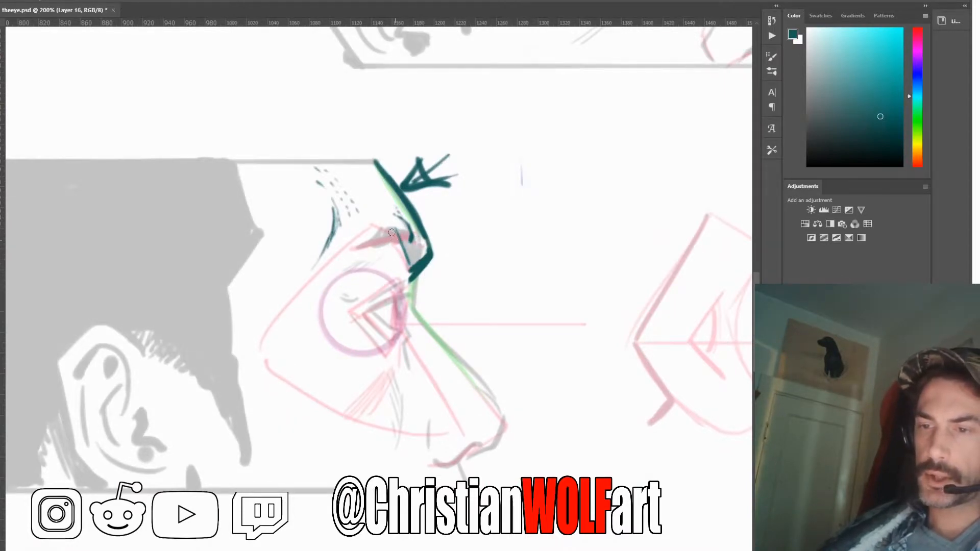
{"action": "mouse_move", "coordinate": [392, 232]}
{"action": "left_mouse_down"}
{"action": "mouse_move", "coordinate": [426, 242]}
{"action": "mouse_move", "coordinate": [411, 259]}
{"action": "mouse_move", "coordinate": [396, 234]}
{"action": "mouse_move", "coordinate": [414, 242]}
{"action": "mouse_move", "coordinate": [391, 230]}
{"action": "left_mouse_up"}
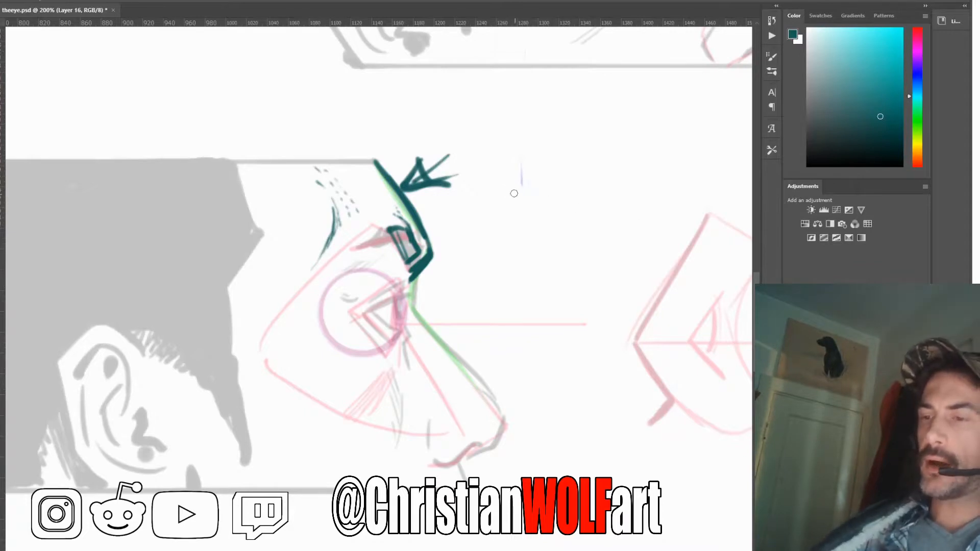
Beside the profile, sketch a small diagram of the curved brow line, sides and nose bridge, with a box for each eyebrow
{"action": "mouse_move", "coordinate": [500, 191]}
{"action": "left_mouse_down"}
{"action": "mouse_move", "coordinate": [563, 201]}
{"action": "mouse_move", "coordinate": [621, 188]}
{"action": "left_mouse_up"}
{"action": "left_click_drag", "start_coordinate": [503, 189], "coordinate": [458, 222]}
{"action": "left_click_drag", "start_coordinate": [622, 190], "coordinate": [654, 235]}
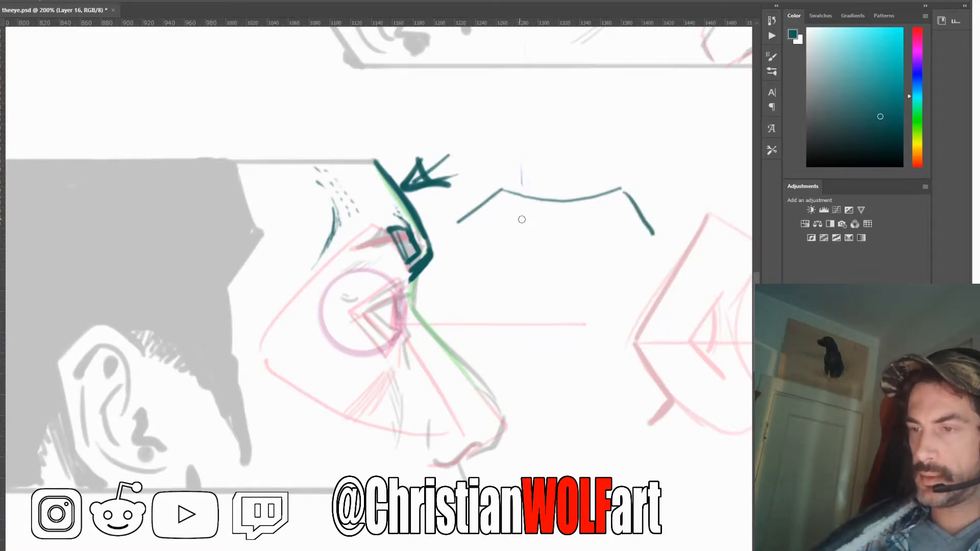
{"action": "mouse_move", "coordinate": [560, 212]}
{"action": "left_mouse_down"}
{"action": "mouse_move", "coordinate": [561, 234]}
{"action": "mouse_move", "coordinate": [581, 208]}
{"action": "mouse_move", "coordinate": [558, 215]}
{"action": "left_mouse_up"}
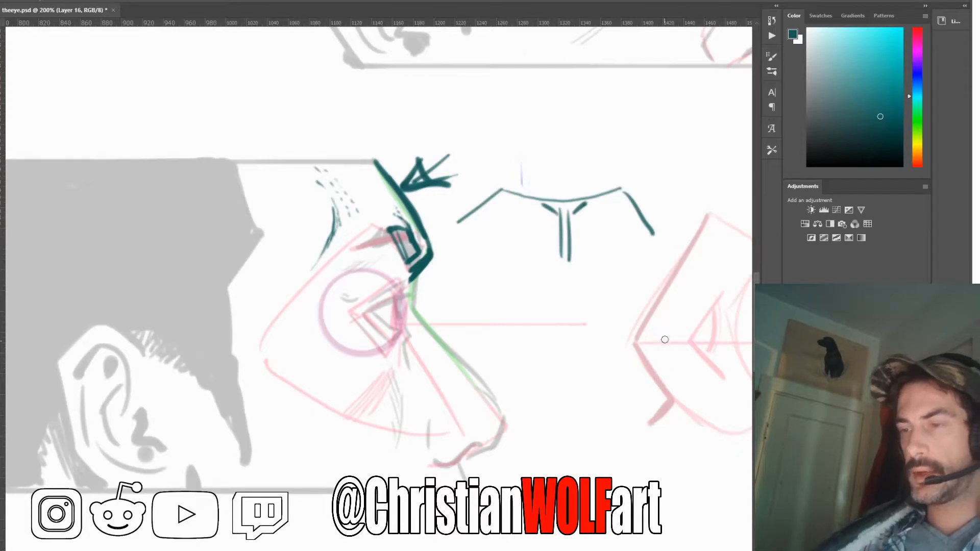
{"action": "left_click_drag", "start_coordinate": [502, 191], "coordinate": [630, 190]}
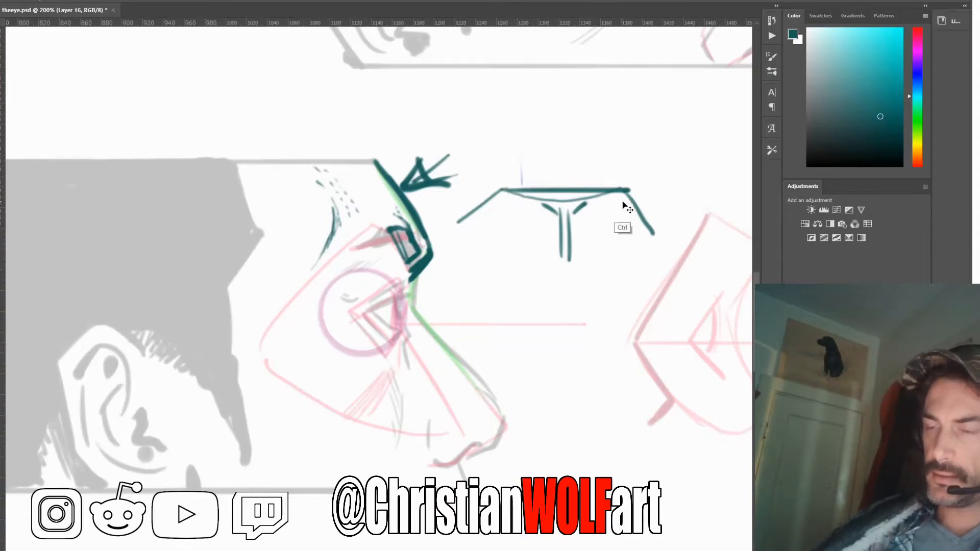
{"action": "key", "text": "ctrl+z"}
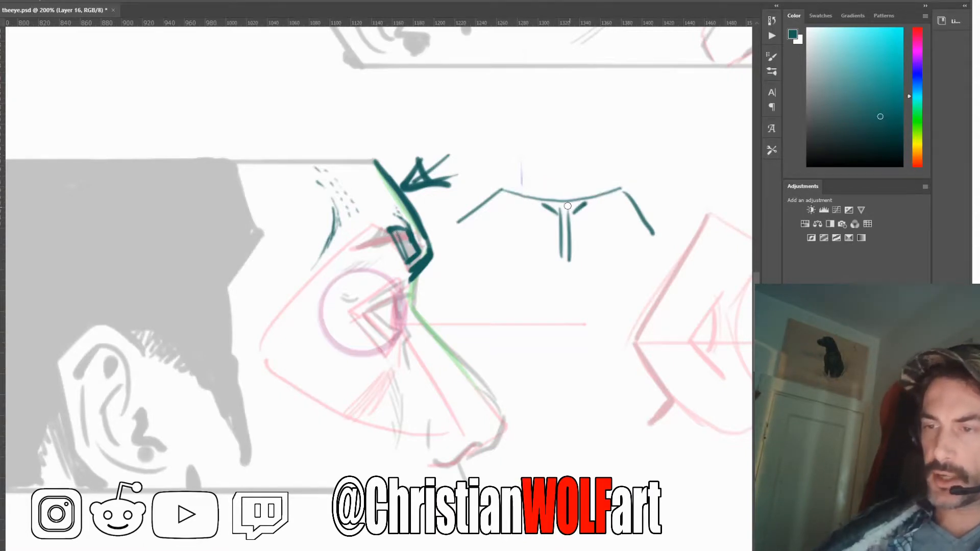
{"action": "mouse_move", "coordinate": [516, 194]}
{"action": "left_mouse_down"}
{"action": "mouse_move", "coordinate": [540, 209]}
{"action": "mouse_move", "coordinate": [524, 196]}
{"action": "mouse_move", "coordinate": [618, 197]}
{"action": "mouse_move", "coordinate": [596, 207]}
{"action": "mouse_move", "coordinate": [622, 194]}
{"action": "left_mouse_up"}
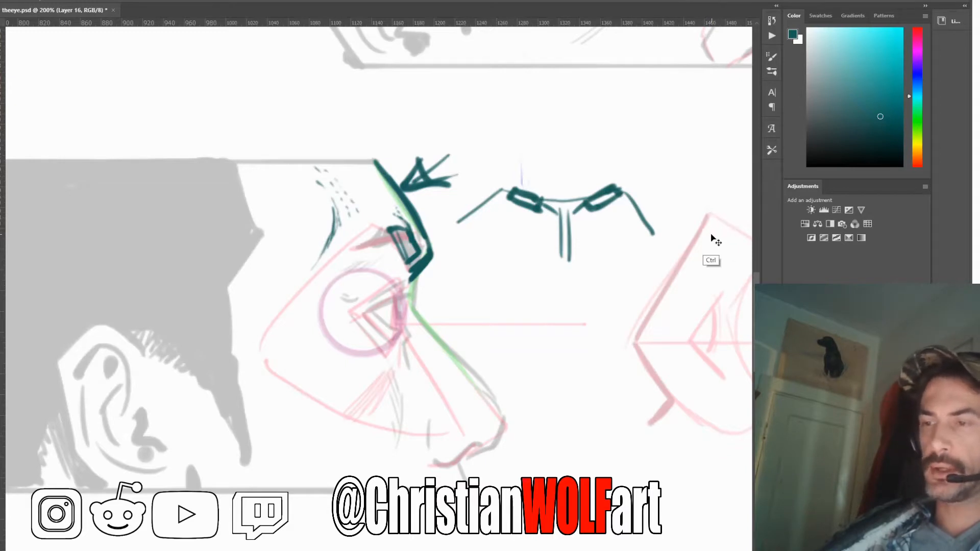
Erase the brow diagram beside the profile completely and return to the brush
{"action": "key", "text": "ctrl+z"}
{"action": "key", "text": "e"}
{"action": "mouse_move", "coordinate": [649, 237]}
{"action": "left_mouse_down"}
{"action": "mouse_move", "coordinate": [626, 220]}
{"action": "mouse_move", "coordinate": [586, 252]}
{"action": "mouse_move", "coordinate": [570, 251]}
{"action": "mouse_move", "coordinate": [537, 195]}
{"action": "mouse_move", "coordinate": [486, 223]}
{"action": "left_mouse_up"}
{"action": "key", "text": "b"}
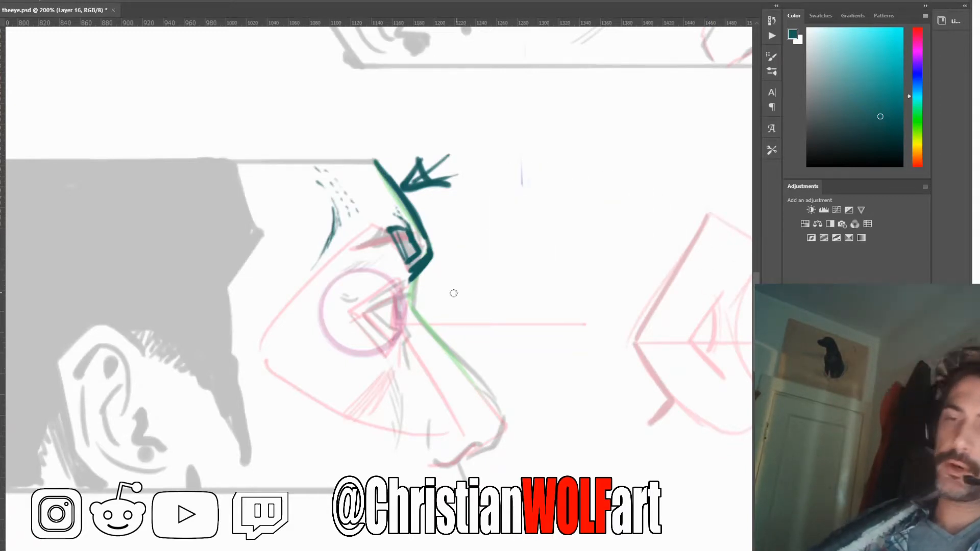
Fill the profile's eyebrow box in dark teal and taper the eyebrow back and down toward the temple
{"action": "mouse_move", "coordinate": [403, 243]}
{"action": "left_mouse_down"}
{"action": "mouse_move", "coordinate": [407, 210]}
{"action": "mouse_move", "coordinate": [413, 224]}
{"action": "mouse_move", "coordinate": [340, 249]}
{"action": "mouse_move", "coordinate": [392, 235]}
{"action": "left_mouse_up"}
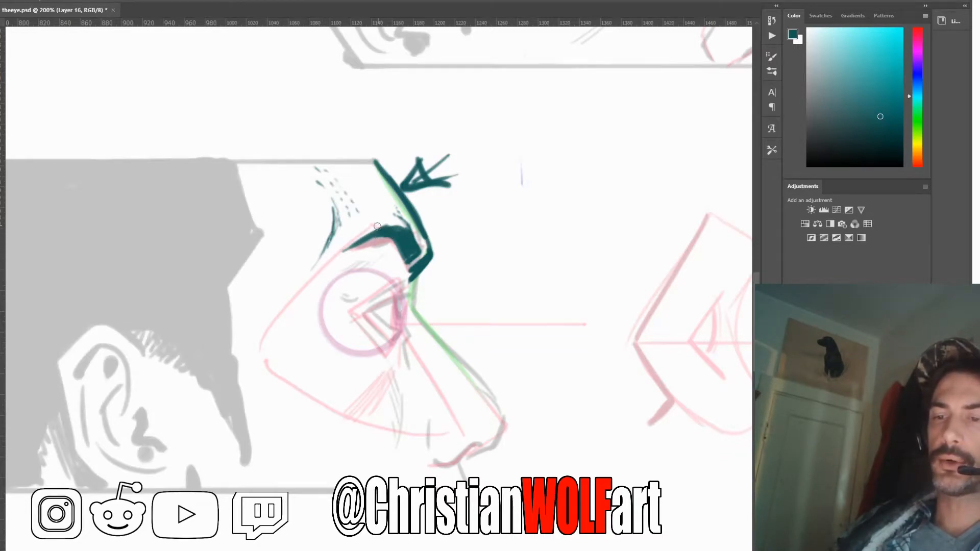
{"action": "left_click_drag", "start_coordinate": [381, 228], "coordinate": [342, 253]}
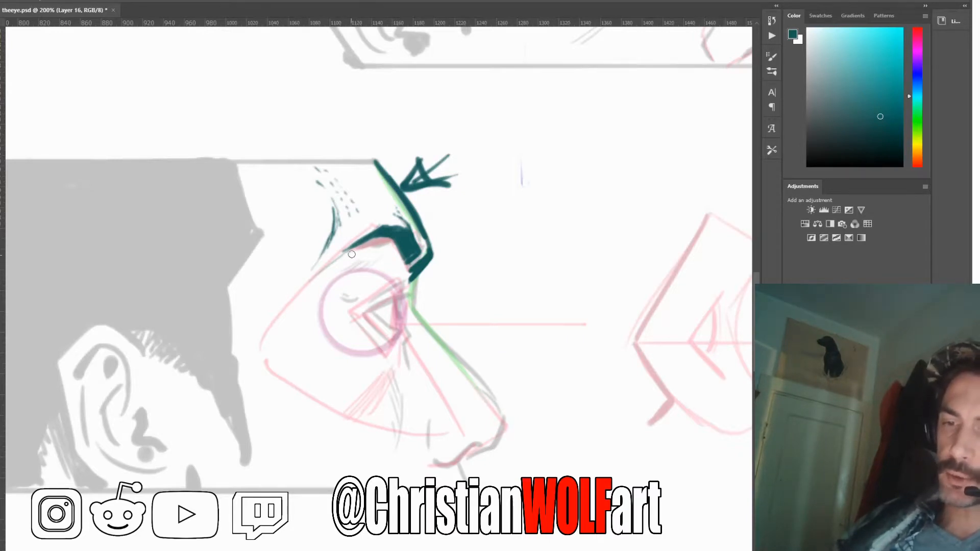
{"action": "left_click_drag", "start_coordinate": [362, 246], "coordinate": [315, 277]}
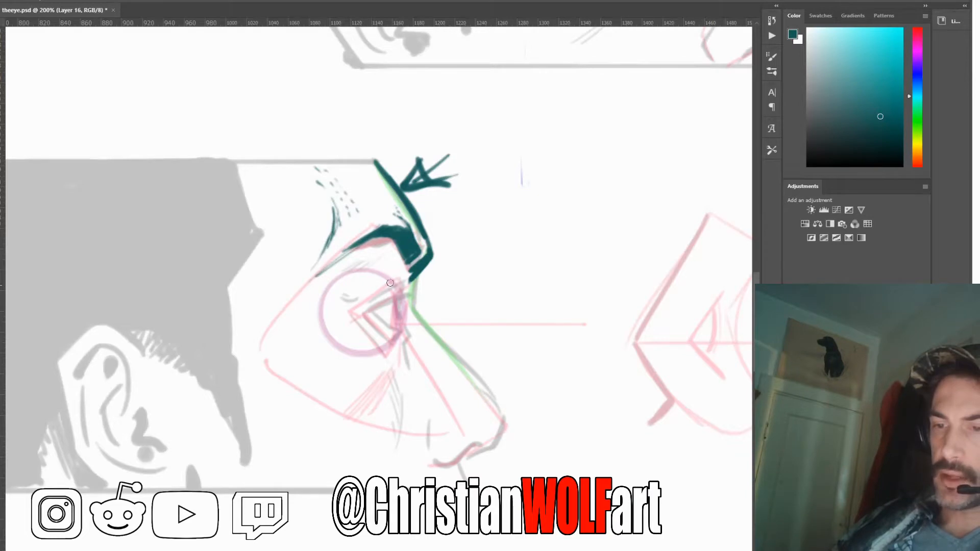
Draw the profile's upper eyelid as a narrow wedge over the eyeball, closing its front edge and lower line
{"action": "left_click_drag", "start_coordinate": [398, 280], "coordinate": [347, 308]}
{"action": "left_click_drag", "start_coordinate": [395, 283], "coordinate": [349, 308]}
{"action": "left_click_drag", "start_coordinate": [393, 283], "coordinate": [399, 294]}
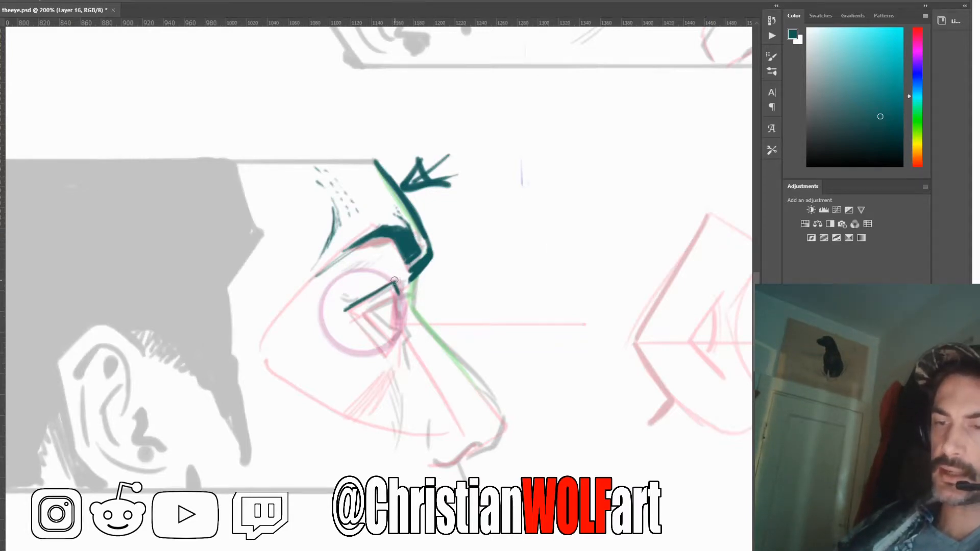
{"action": "left_click_drag", "start_coordinate": [394, 281], "coordinate": [403, 276]}
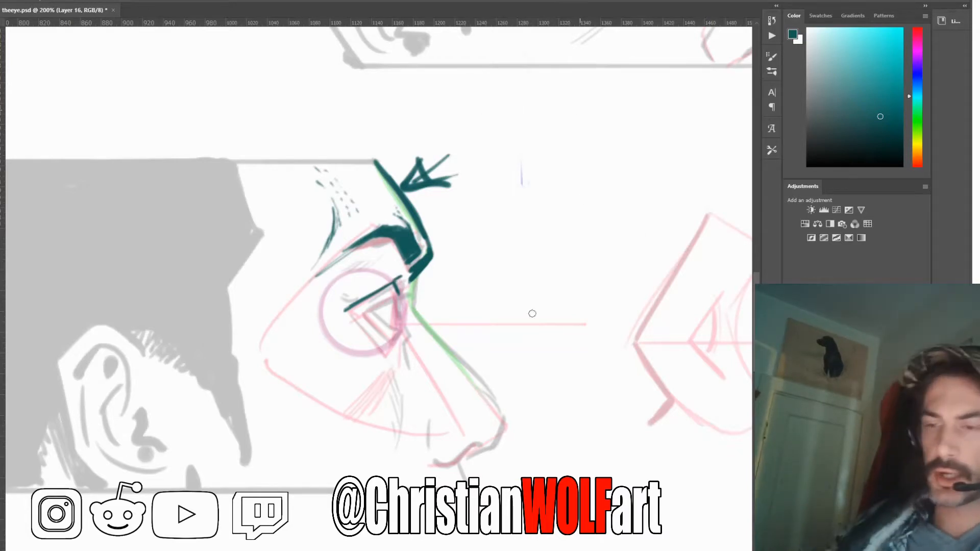
{"action": "mouse_move", "coordinate": [402, 299]}
{"action": "left_mouse_down"}
{"action": "mouse_move", "coordinate": [351, 312]}
{"action": "mouse_move", "coordinate": [400, 302]}
{"action": "mouse_move", "coordinate": [361, 310]}
{"action": "left_mouse_up"}
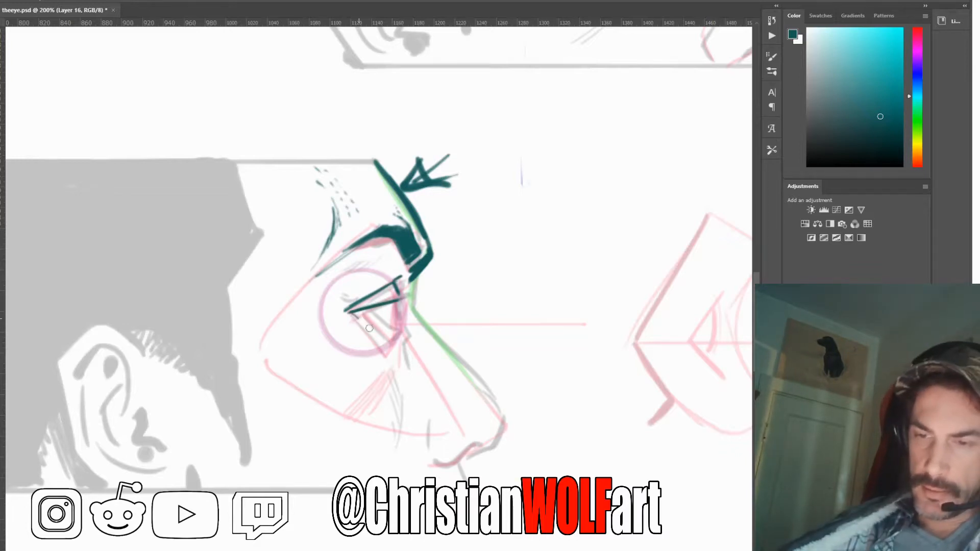
Draw the angled lower lid, the eyeball's curved front with the iris, and short accents in front of and below the eye
{"action": "mouse_move", "coordinate": [359, 320]}
{"action": "left_mouse_down"}
{"action": "mouse_move", "coordinate": [388, 342]}
{"action": "mouse_move", "coordinate": [374, 349]}
{"action": "mouse_move", "coordinate": [366, 338]}
{"action": "mouse_move", "coordinate": [378, 352]}
{"action": "mouse_move", "coordinate": [388, 346]}
{"action": "left_mouse_up"}
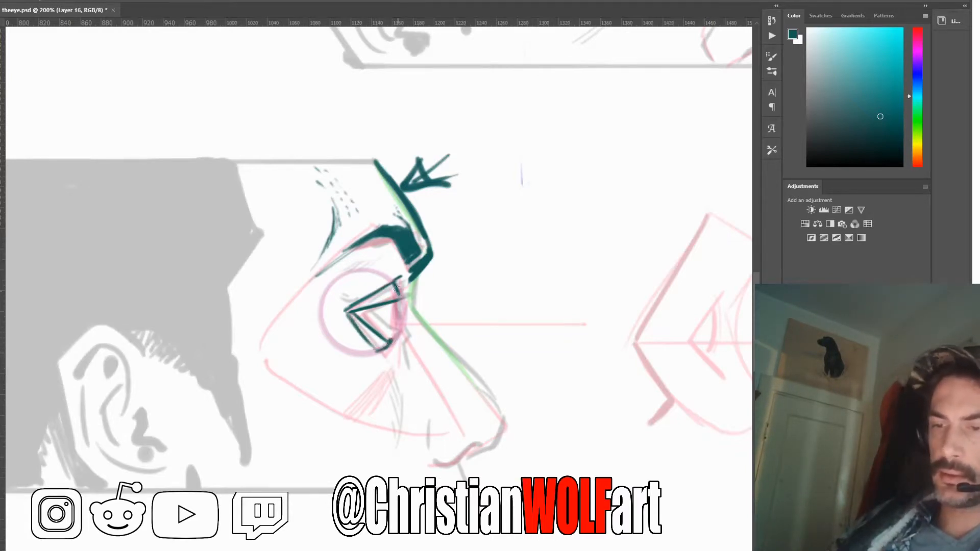
{"action": "left_click_drag", "start_coordinate": [399, 289], "coordinate": [401, 303]}
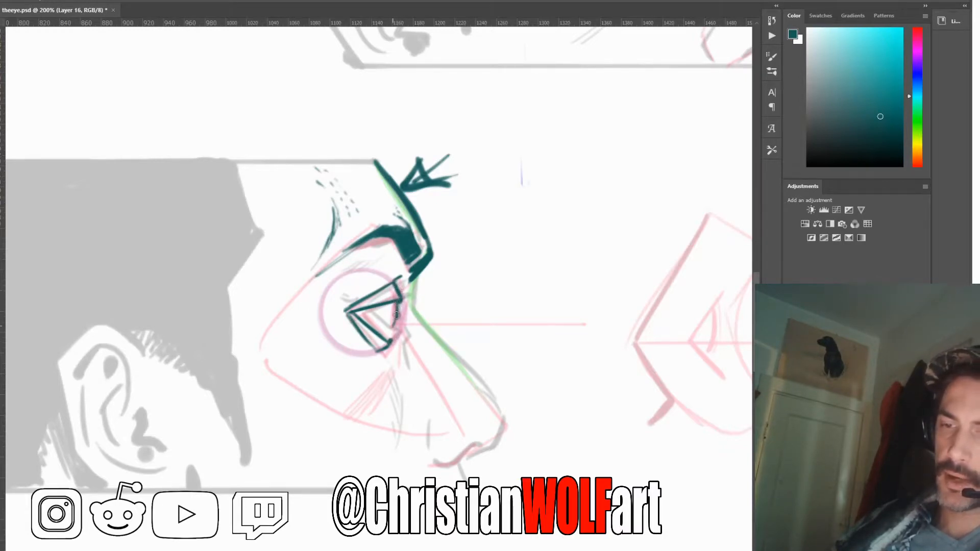
{"action": "mouse_move", "coordinate": [397, 315]}
{"action": "left_mouse_down"}
{"action": "mouse_move", "coordinate": [391, 332]}
{"action": "mouse_move", "coordinate": [396, 323]}
{"action": "left_mouse_up"}
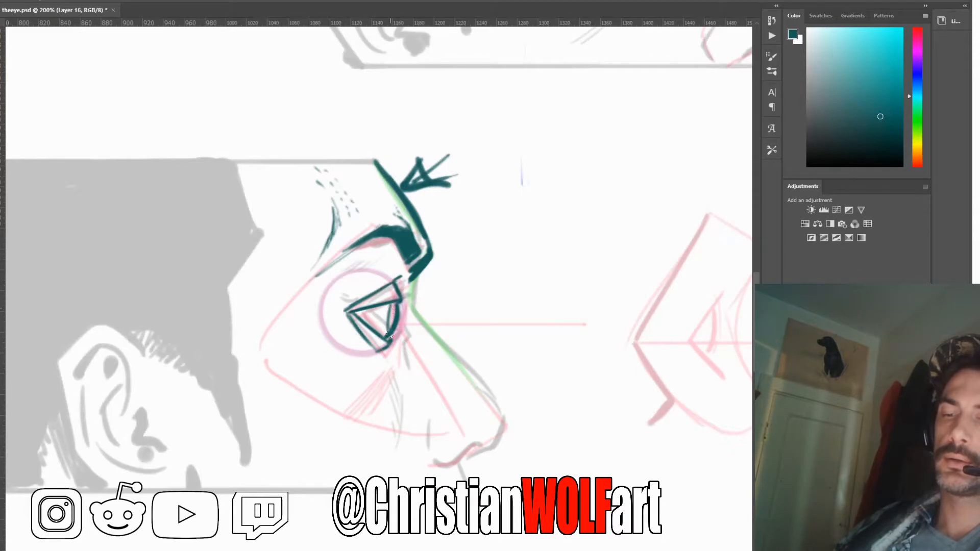
{"action": "left_click_drag", "start_coordinate": [391, 310], "coordinate": [388, 333]}
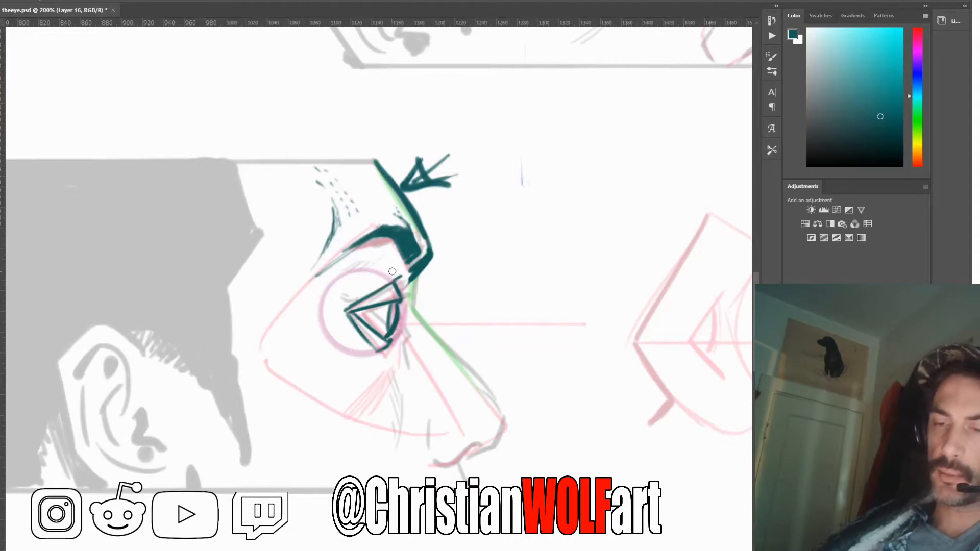
{"action": "left_click_drag", "start_coordinate": [402, 279], "coordinate": [404, 300]}
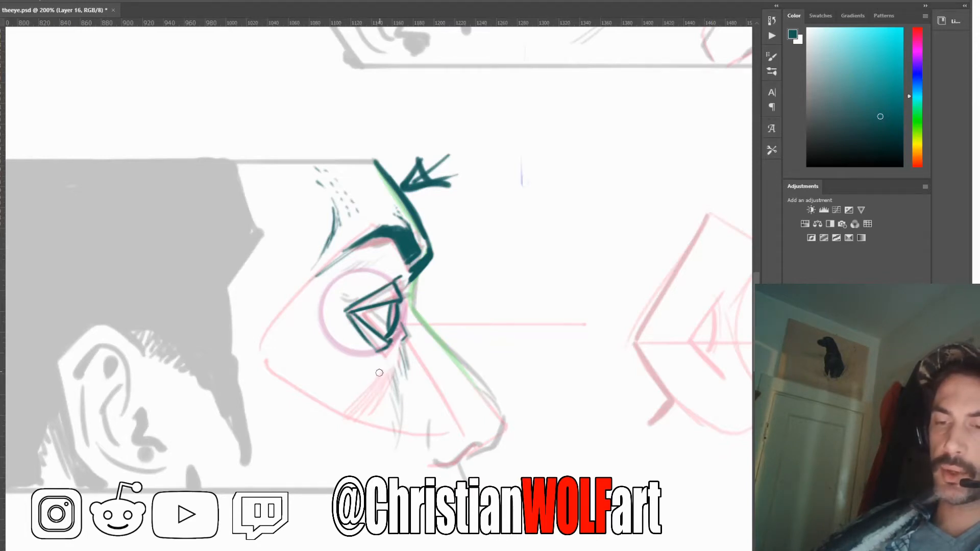
Mark the cheek plane with repeated diagonal strokes running from below the eye down and back
{"action": "left_click_drag", "start_coordinate": [378, 378], "coordinate": [343, 416]}
{"action": "left_click_drag", "start_coordinate": [380, 377], "coordinate": [338, 424]}
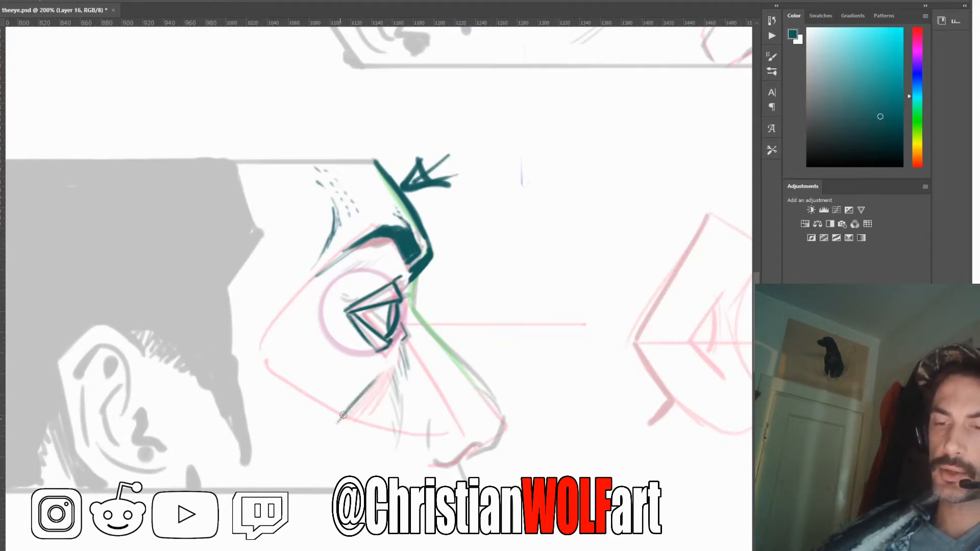
{"action": "left_click_drag", "start_coordinate": [365, 393], "coordinate": [319, 443]}
{"action": "left_click_drag", "start_coordinate": [354, 415], "coordinate": [320, 456]}
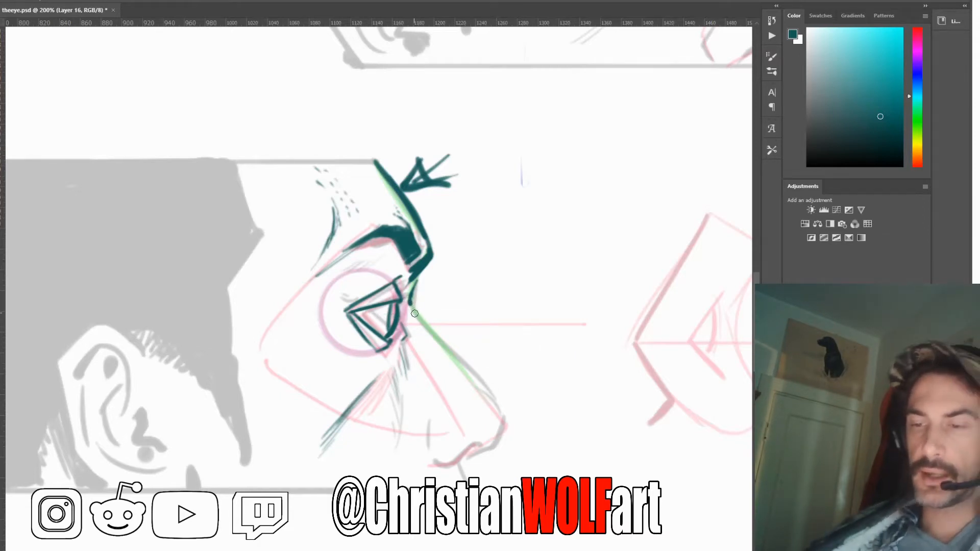
Ink the nose bridge, tip, nostril and the line below the nose, and hide the grey head and pink plane sketch
{"action": "left_click_drag", "start_coordinate": [413, 305], "coordinate": [481, 388]}
{"action": "mouse_move", "coordinate": [442, 348]}
{"action": "left_mouse_down"}
{"action": "mouse_move", "coordinate": [496, 397]}
{"action": "mouse_move", "coordinate": [494, 414]}
{"action": "mouse_move", "coordinate": [472, 371]}
{"action": "mouse_move", "coordinate": [503, 407]}
{"action": "mouse_move", "coordinate": [492, 398]}
{"action": "mouse_move", "coordinate": [504, 422]}
{"action": "mouse_move", "coordinate": [494, 444]}
{"action": "mouse_move", "coordinate": [434, 466]}
{"action": "left_mouse_up"}
{"action": "mouse_move", "coordinate": [432, 412]}
{"action": "left_mouse_down"}
{"action": "mouse_move", "coordinate": [432, 453]}
{"action": "mouse_move", "coordinate": [465, 481]}
{"action": "left_mouse_up"}
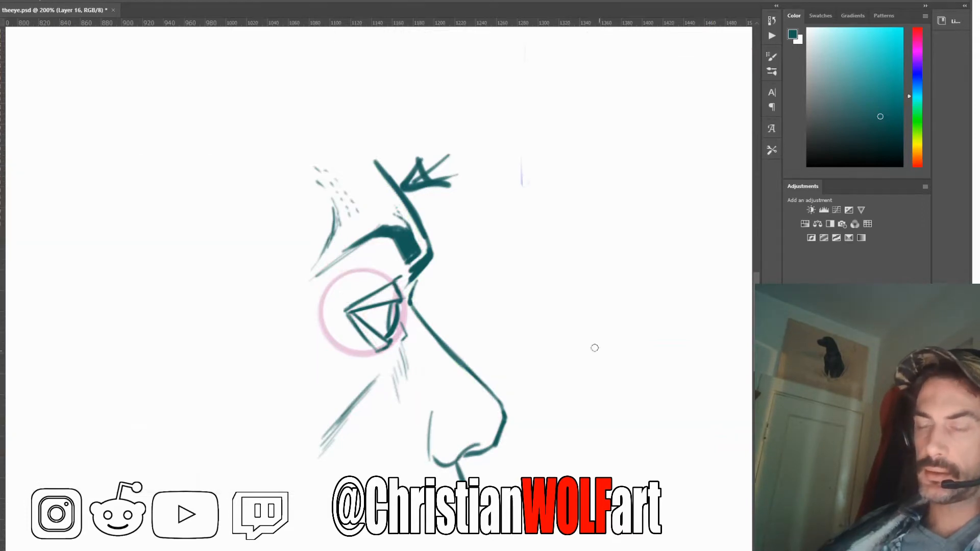
{"action": "left_click_drag", "start_coordinate": [615, 403], "coordinate": [551, 390]}
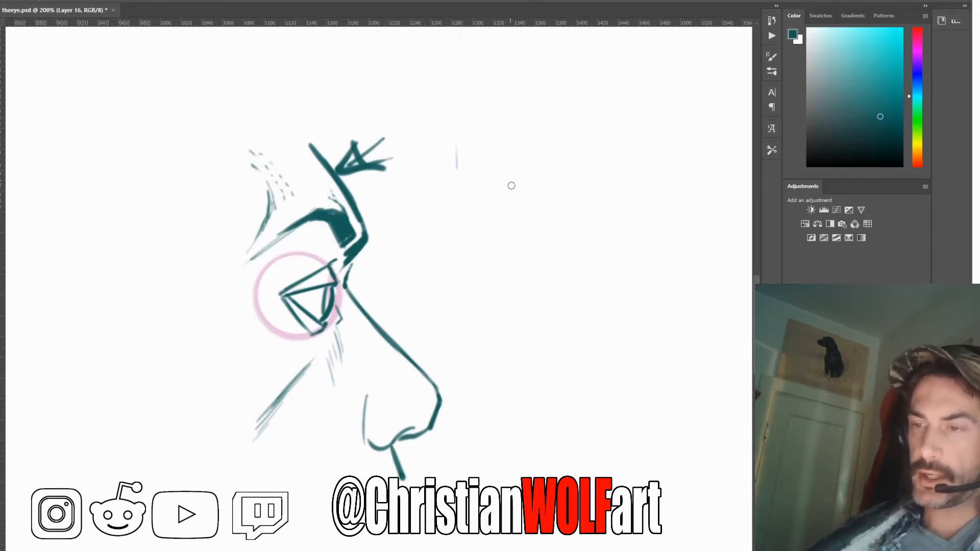
Sketch a smaller profile mask beside the inked head, with socket and cheek outline, horizontal eye line, faint eyeball curve and wedge-shaped eye
{"action": "mouse_move", "coordinate": [502, 164]}
{"action": "left_mouse_down"}
{"action": "mouse_move", "coordinate": [532, 243]}
{"action": "mouse_move", "coordinate": [491, 214]}
{"action": "mouse_move", "coordinate": [441, 258]}
{"action": "mouse_move", "coordinate": [496, 325]}
{"action": "left_mouse_up"}
{"action": "mouse_move", "coordinate": [534, 238]}
{"action": "left_mouse_down"}
{"action": "mouse_move", "coordinate": [509, 288]}
{"action": "mouse_move", "coordinate": [507, 277]}
{"action": "mouse_move", "coordinate": [523, 329]}
{"action": "mouse_move", "coordinate": [530, 268]}
{"action": "mouse_move", "coordinate": [552, 265]}
{"action": "left_mouse_up"}
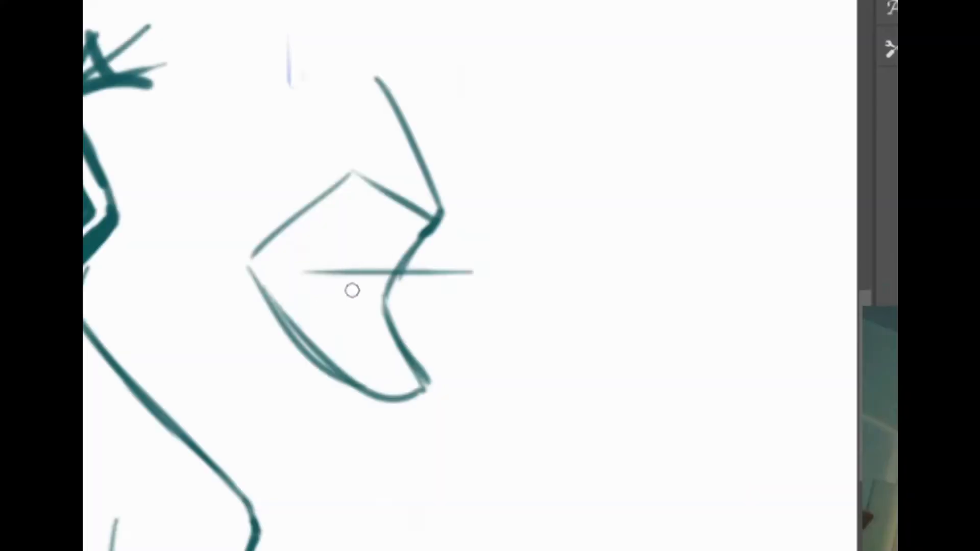
{"action": "left_click_drag", "start_coordinate": [355, 249], "coordinate": [341, 314]}
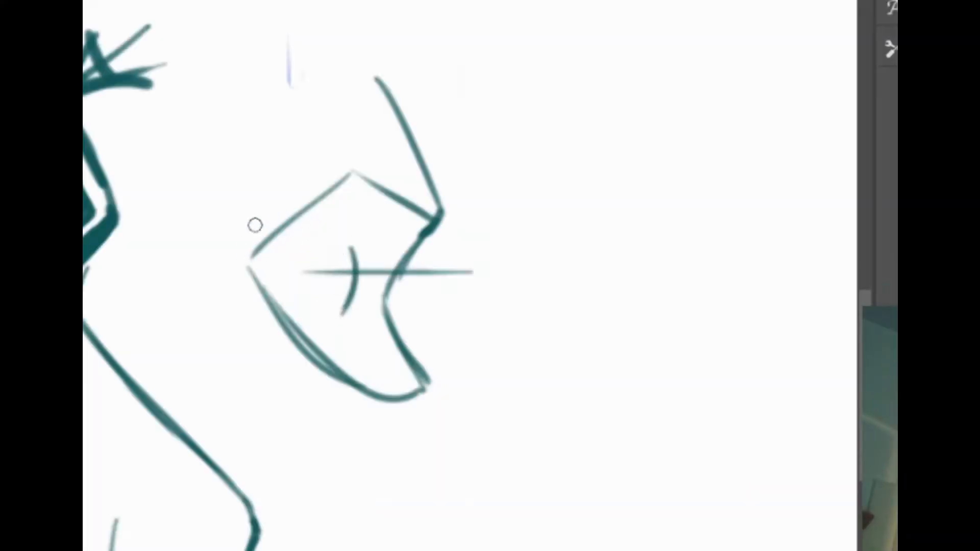
{"action": "left_click_drag", "start_coordinate": [254, 226], "coordinate": [262, 232]}
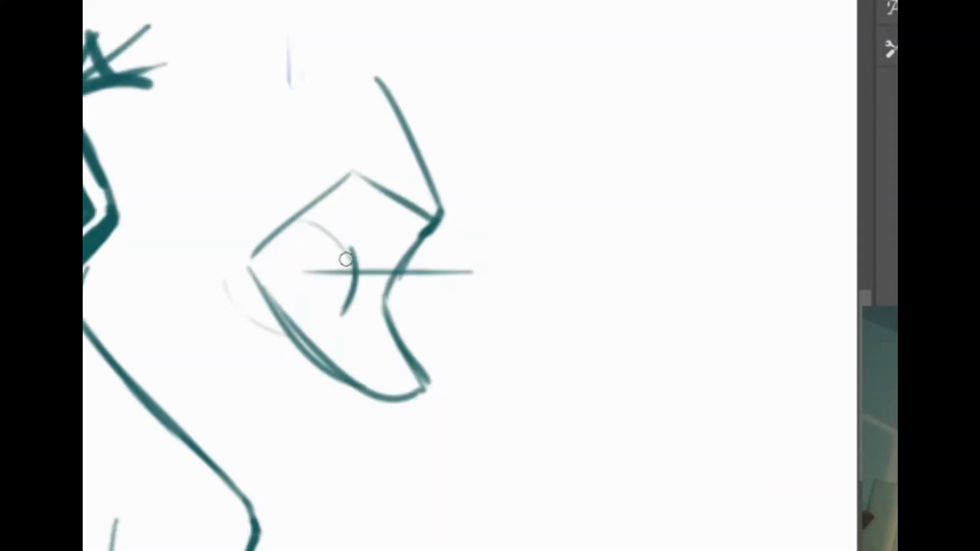
{"action": "mouse_move", "coordinate": [355, 250]}
{"action": "left_mouse_down"}
{"action": "mouse_move", "coordinate": [315, 260]}
{"action": "mouse_move", "coordinate": [346, 253]}
{"action": "mouse_move", "coordinate": [303, 274]}
{"action": "mouse_move", "coordinate": [295, 266]}
{"action": "mouse_move", "coordinate": [342, 311]}
{"action": "left_mouse_up"}
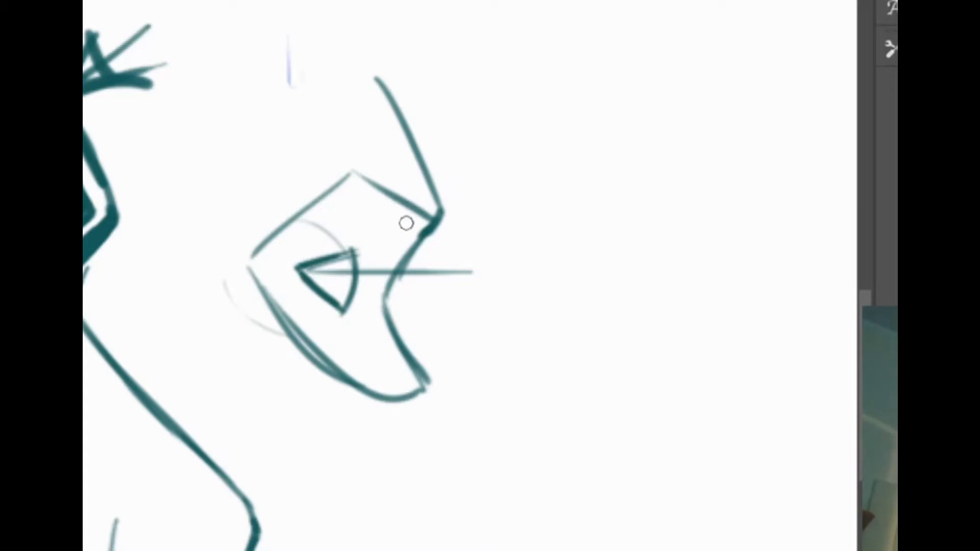
Draw the small mask's upper and lower eyelids as parallel strokes around the eye wedge, thickening their front edges
{"action": "left_click_drag", "start_coordinate": [361, 247], "coordinate": [361, 237]}
{"action": "left_click_drag", "start_coordinate": [295, 268], "coordinate": [361, 233]}
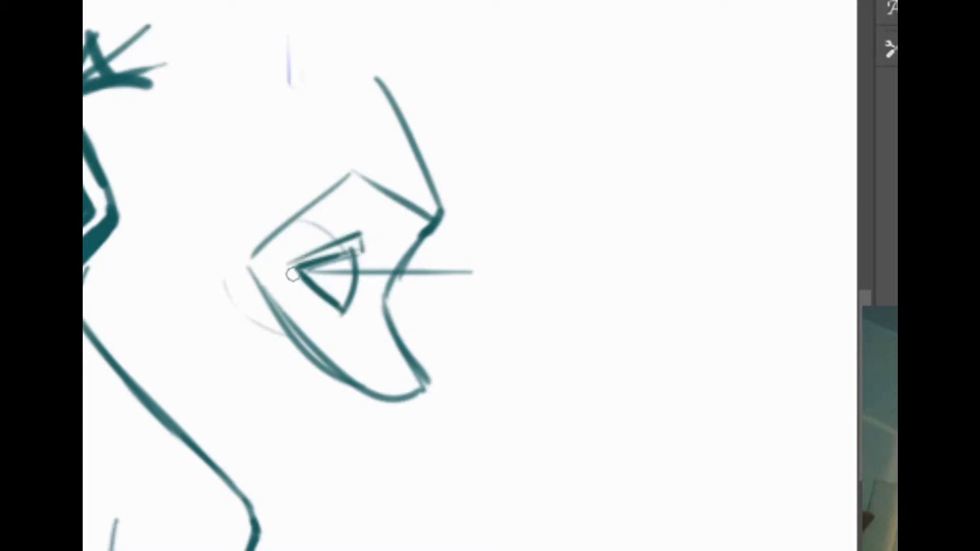
{"action": "mouse_move", "coordinate": [292, 275]}
{"action": "left_mouse_down"}
{"action": "mouse_move", "coordinate": [343, 331]}
{"action": "mouse_move", "coordinate": [337, 325]}
{"action": "left_mouse_up"}
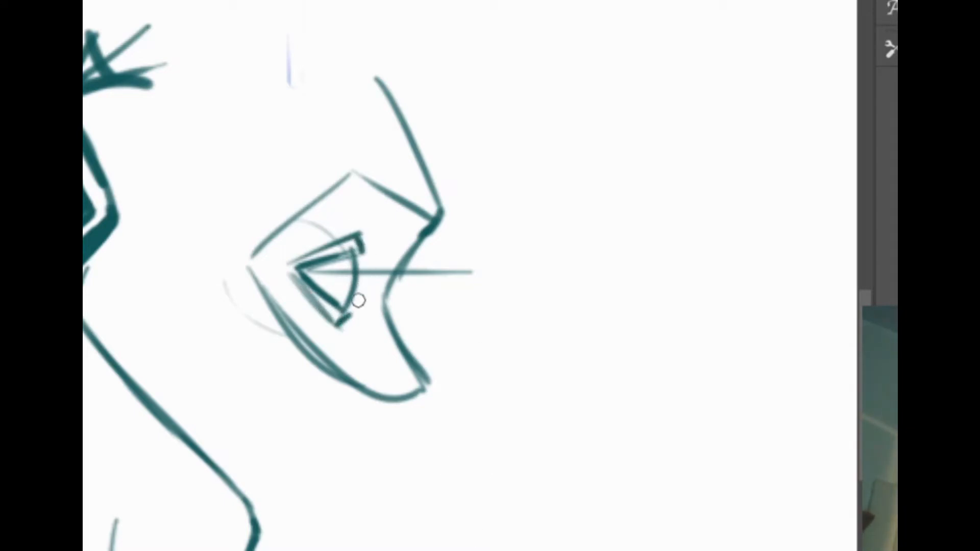
{"action": "mouse_move", "coordinate": [357, 303]}
{"action": "left_mouse_down"}
{"action": "mouse_move", "coordinate": [341, 327]}
{"action": "mouse_move", "coordinate": [351, 313]}
{"action": "left_mouse_up"}
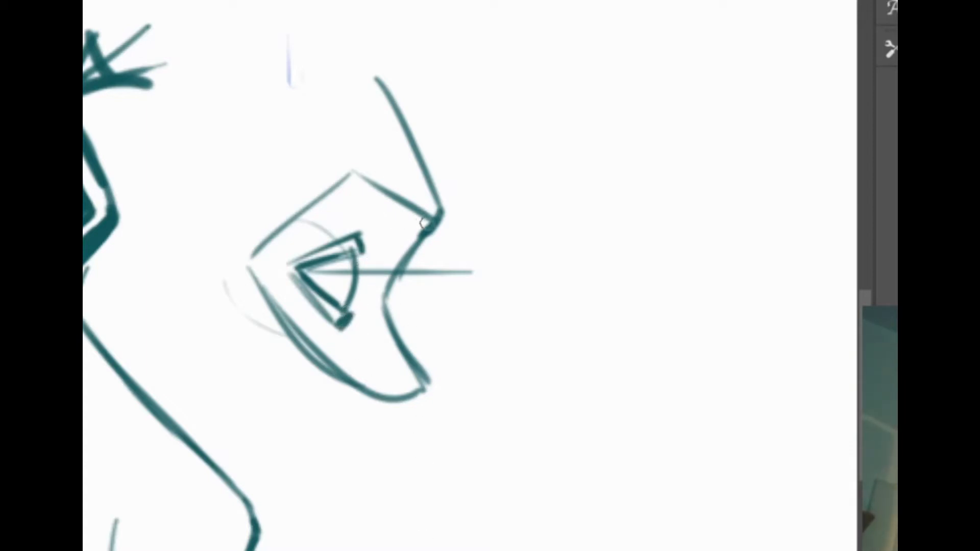
Accent the small mask's brow corner and add short curved strokes between the brow, upper eyelid and nose bridge
{"action": "left_click_drag", "start_coordinate": [446, 204], "coordinate": [433, 224]}
{"action": "mouse_move", "coordinate": [413, 175]}
{"action": "left_mouse_down"}
{"action": "mouse_move", "coordinate": [409, 208]}
{"action": "mouse_move", "coordinate": [416, 195]}
{"action": "mouse_move", "coordinate": [374, 219]}
{"action": "mouse_move", "coordinate": [368, 280]}
{"action": "left_mouse_up"}
{"action": "mouse_move", "coordinate": [377, 219]}
{"action": "left_mouse_down"}
{"action": "mouse_move", "coordinate": [367, 294]}
{"action": "mouse_move", "coordinate": [381, 269]}
{"action": "left_mouse_up"}
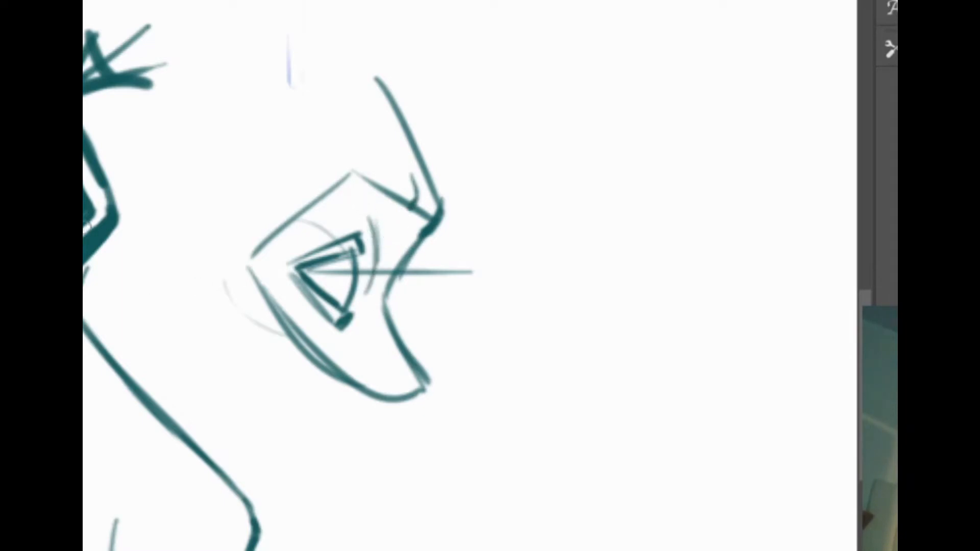
{"action": "mouse_move", "coordinate": [403, 212]}
{"action": "left_mouse_down"}
{"action": "mouse_move", "coordinate": [371, 224]}
{"action": "mouse_move", "coordinate": [396, 210]}
{"action": "mouse_move", "coordinate": [384, 229]}
{"action": "mouse_move", "coordinate": [390, 259]}
{"action": "left_mouse_up"}
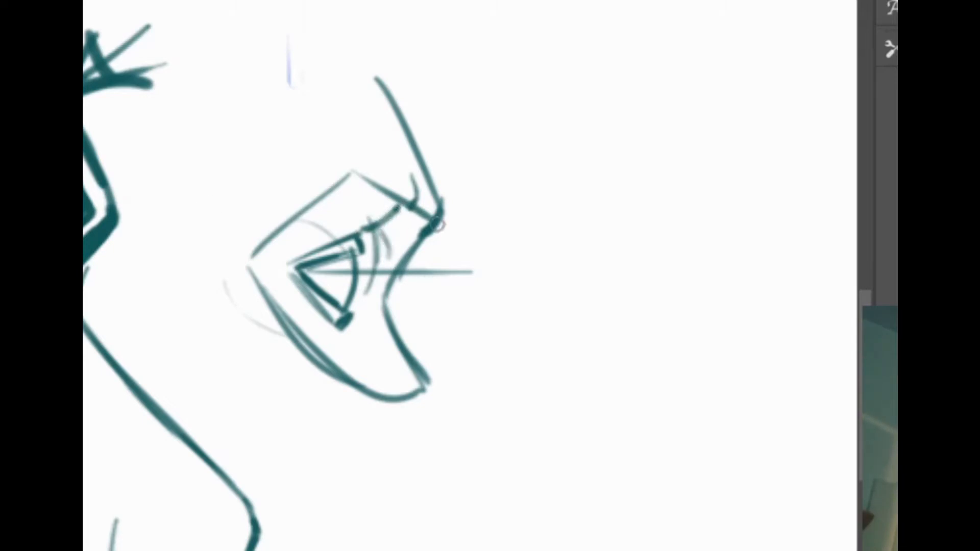
Reinforce the small mask's front edge from brow to lower tip, and add a second horizontal line through the eye corner
{"action": "mouse_move", "coordinate": [441, 214]}
{"action": "left_mouse_down"}
{"action": "mouse_move", "coordinate": [396, 267]}
{"action": "mouse_move", "coordinate": [484, 408]}
{"action": "left_mouse_up"}
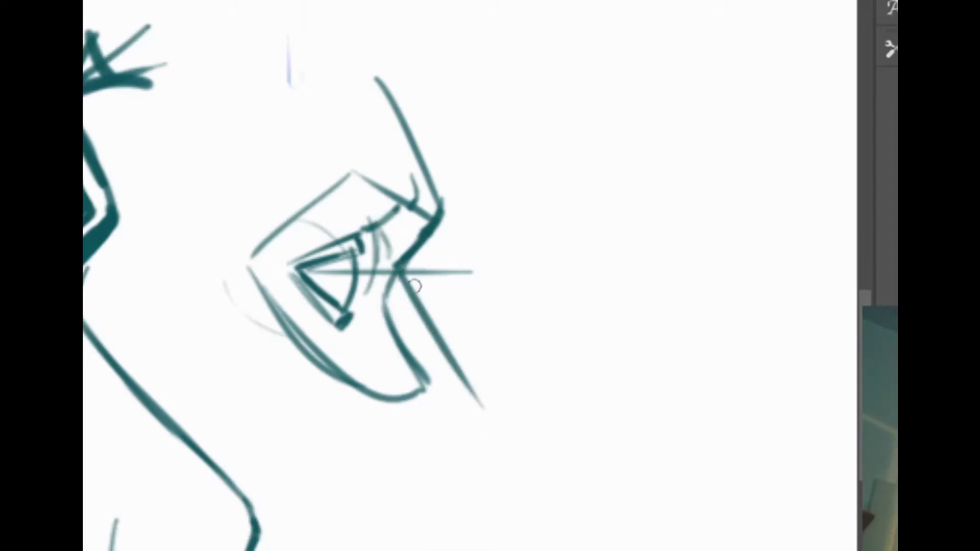
{"action": "key", "text": "ctrl+z"}
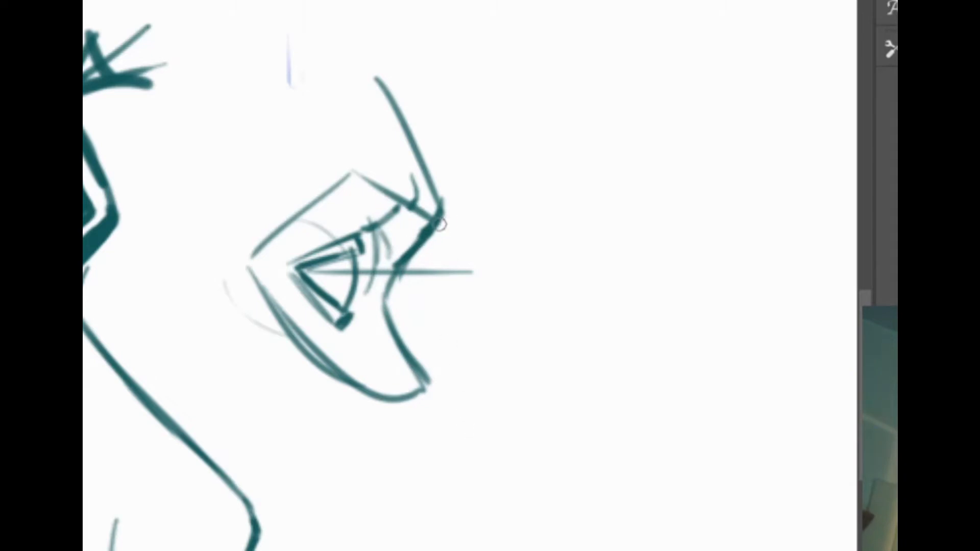
{"action": "mouse_move", "coordinate": [440, 224]}
{"action": "left_mouse_down"}
{"action": "mouse_move", "coordinate": [394, 271]}
{"action": "mouse_move", "coordinate": [428, 401]}
{"action": "left_mouse_up"}
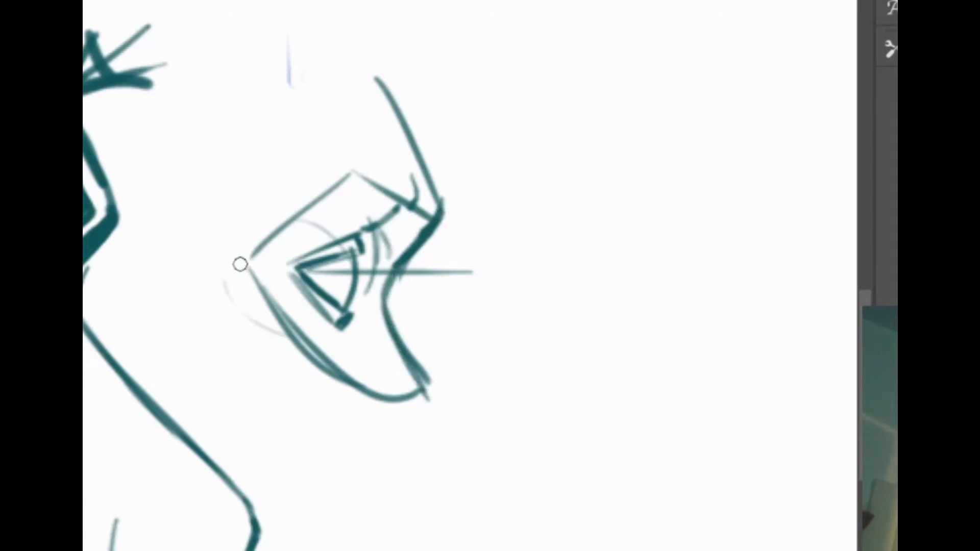
{"action": "left_click_drag", "start_coordinate": [240, 264], "coordinate": [428, 263]}
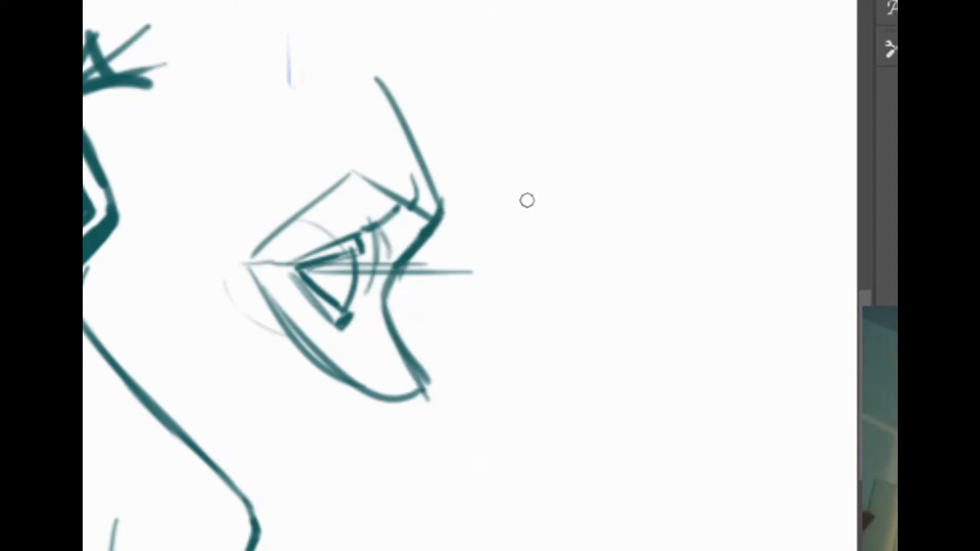
Sketch wide, shallow overlapping curves in the empty area beside the small profile mask
{"action": "mouse_move", "coordinate": [527, 200]}
{"action": "left_mouse_down"}
{"action": "mouse_move", "coordinate": [708, 214]}
{"action": "mouse_move", "coordinate": [740, 201]}
{"action": "left_mouse_up"}
{"action": "left_click_drag", "start_coordinate": [519, 197], "coordinate": [750, 185]}
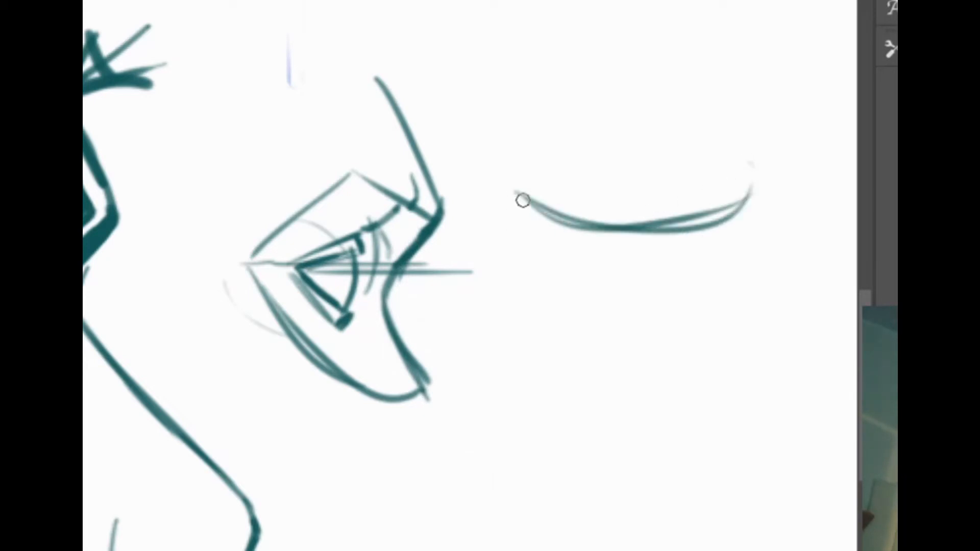
{"action": "mouse_move", "coordinate": [523, 199]}
{"action": "left_mouse_down"}
{"action": "mouse_move", "coordinate": [453, 266]}
{"action": "mouse_move", "coordinate": [713, 267]}
{"action": "left_mouse_up"}
{"action": "mouse_move", "coordinate": [582, 263]}
{"action": "left_mouse_down"}
{"action": "mouse_move", "coordinate": [575, 287]}
{"action": "mouse_move", "coordinate": [519, 240]}
{"action": "mouse_move", "coordinate": [439, 280]}
{"action": "mouse_move", "coordinate": [422, 267]}
{"action": "left_mouse_up"}
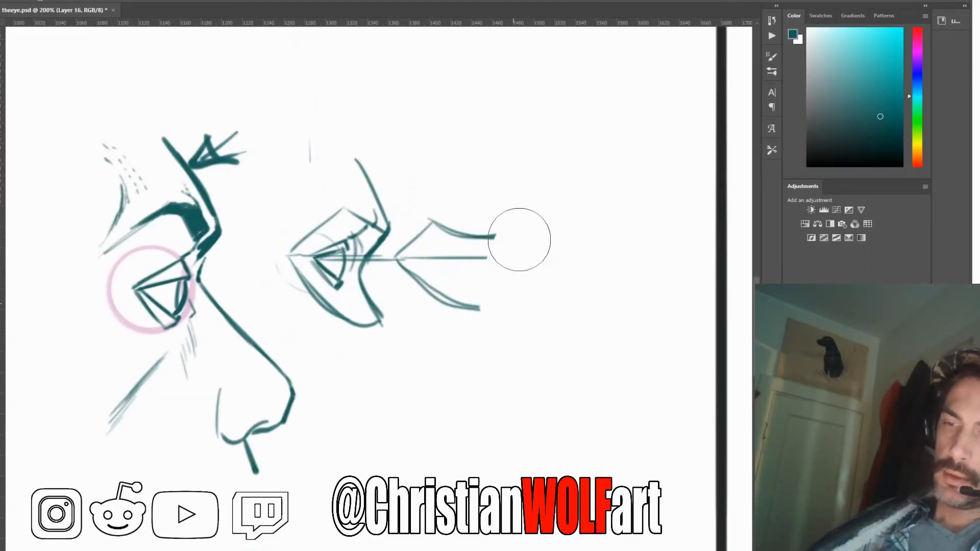
Brush a dark, thick eyebrow along the small mask's upper edge, tapering it back toward the outer corner
{"action": "key", "text": "b"}
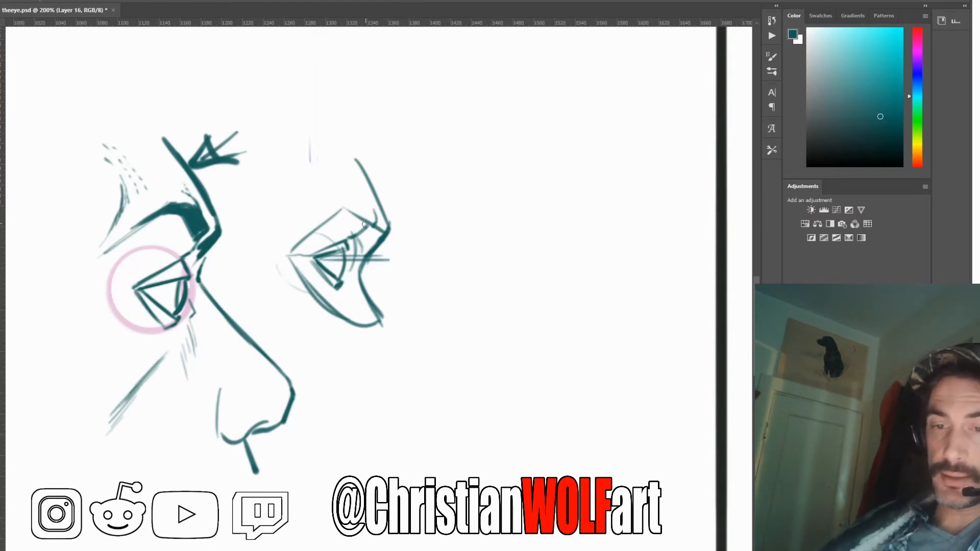
{"action": "mouse_move", "coordinate": [359, 210]}
{"action": "left_mouse_down"}
{"action": "mouse_move", "coordinate": [369, 228]}
{"action": "mouse_move", "coordinate": [349, 207]}
{"action": "mouse_move", "coordinate": [358, 201]}
{"action": "mouse_move", "coordinate": [370, 228]}
{"action": "mouse_move", "coordinate": [356, 209]}
{"action": "mouse_move", "coordinate": [311, 228]}
{"action": "left_mouse_up"}
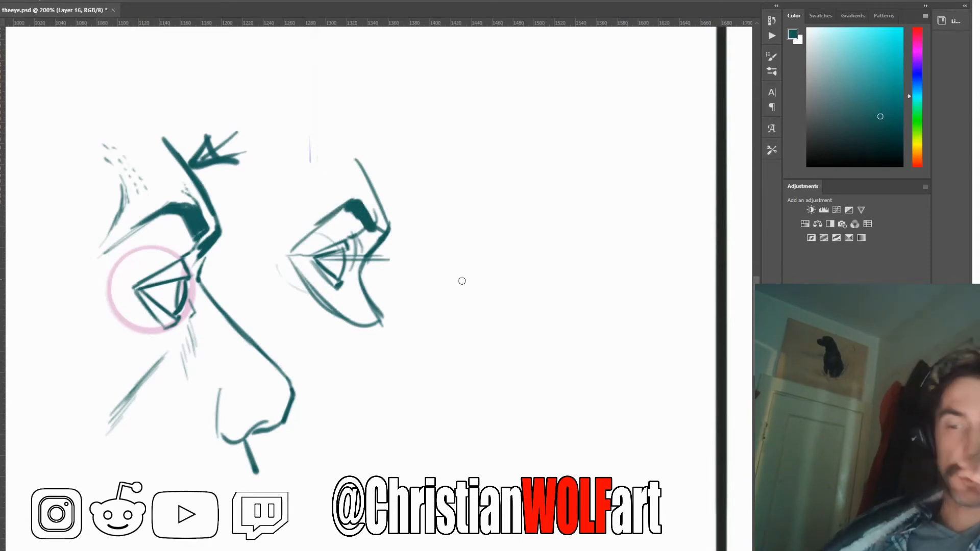